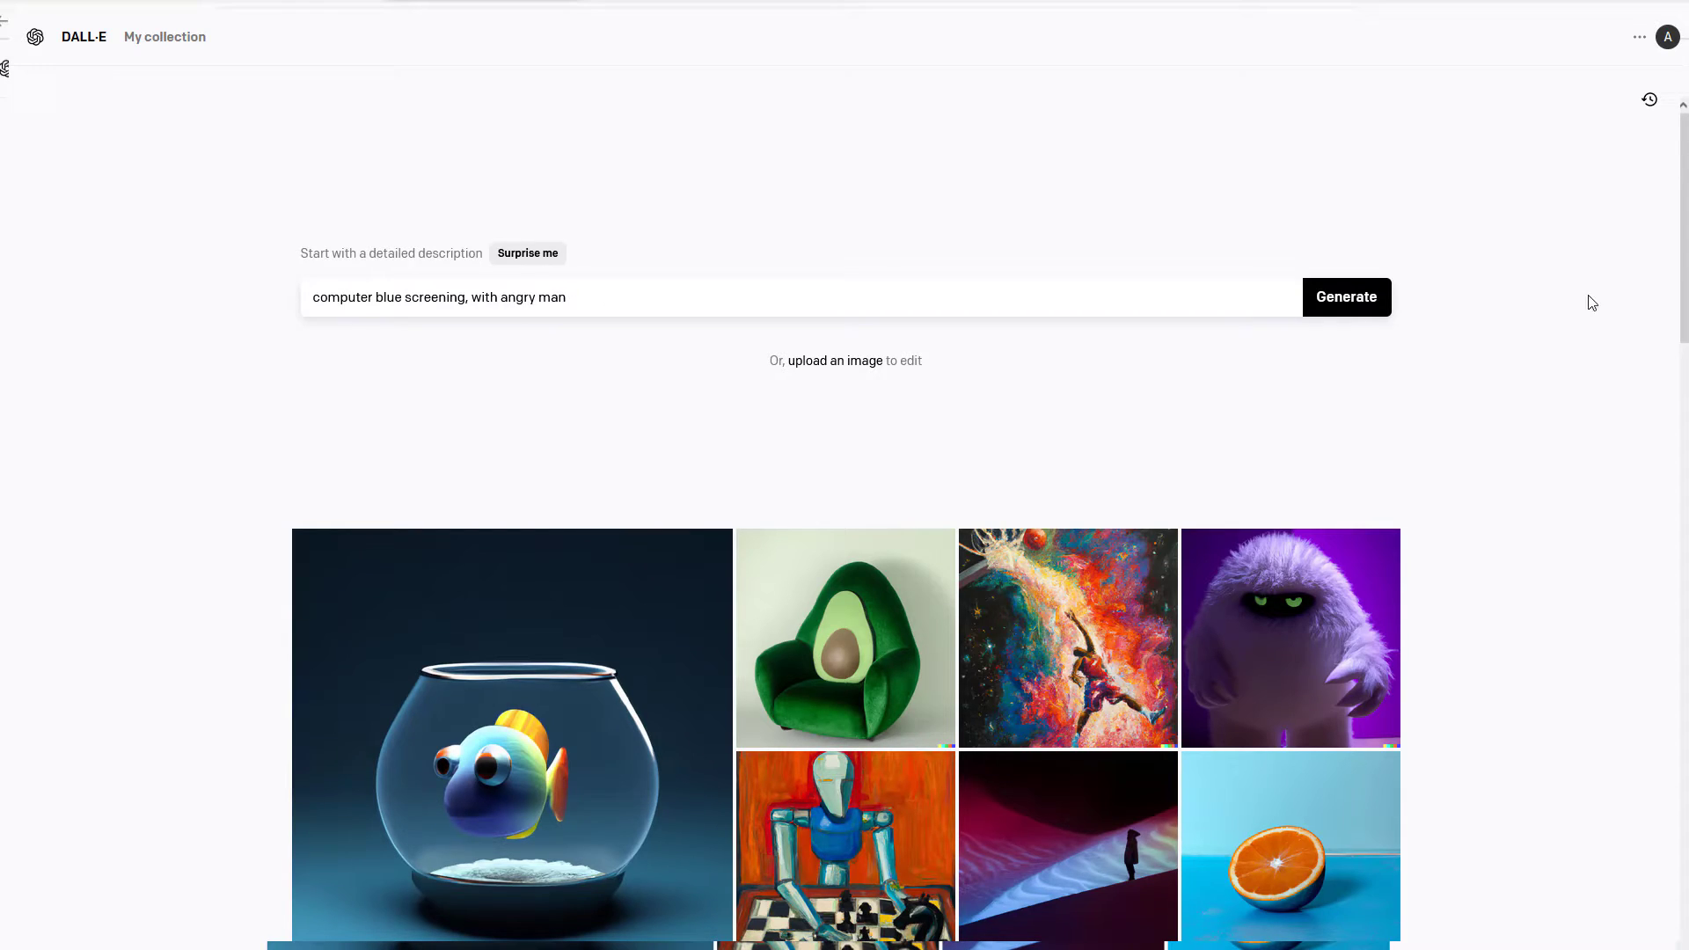
Generate images from the 'computer blue screening, with angry man' prompt, reaching the Welcome back sign-in page
left_click(1388, 303)
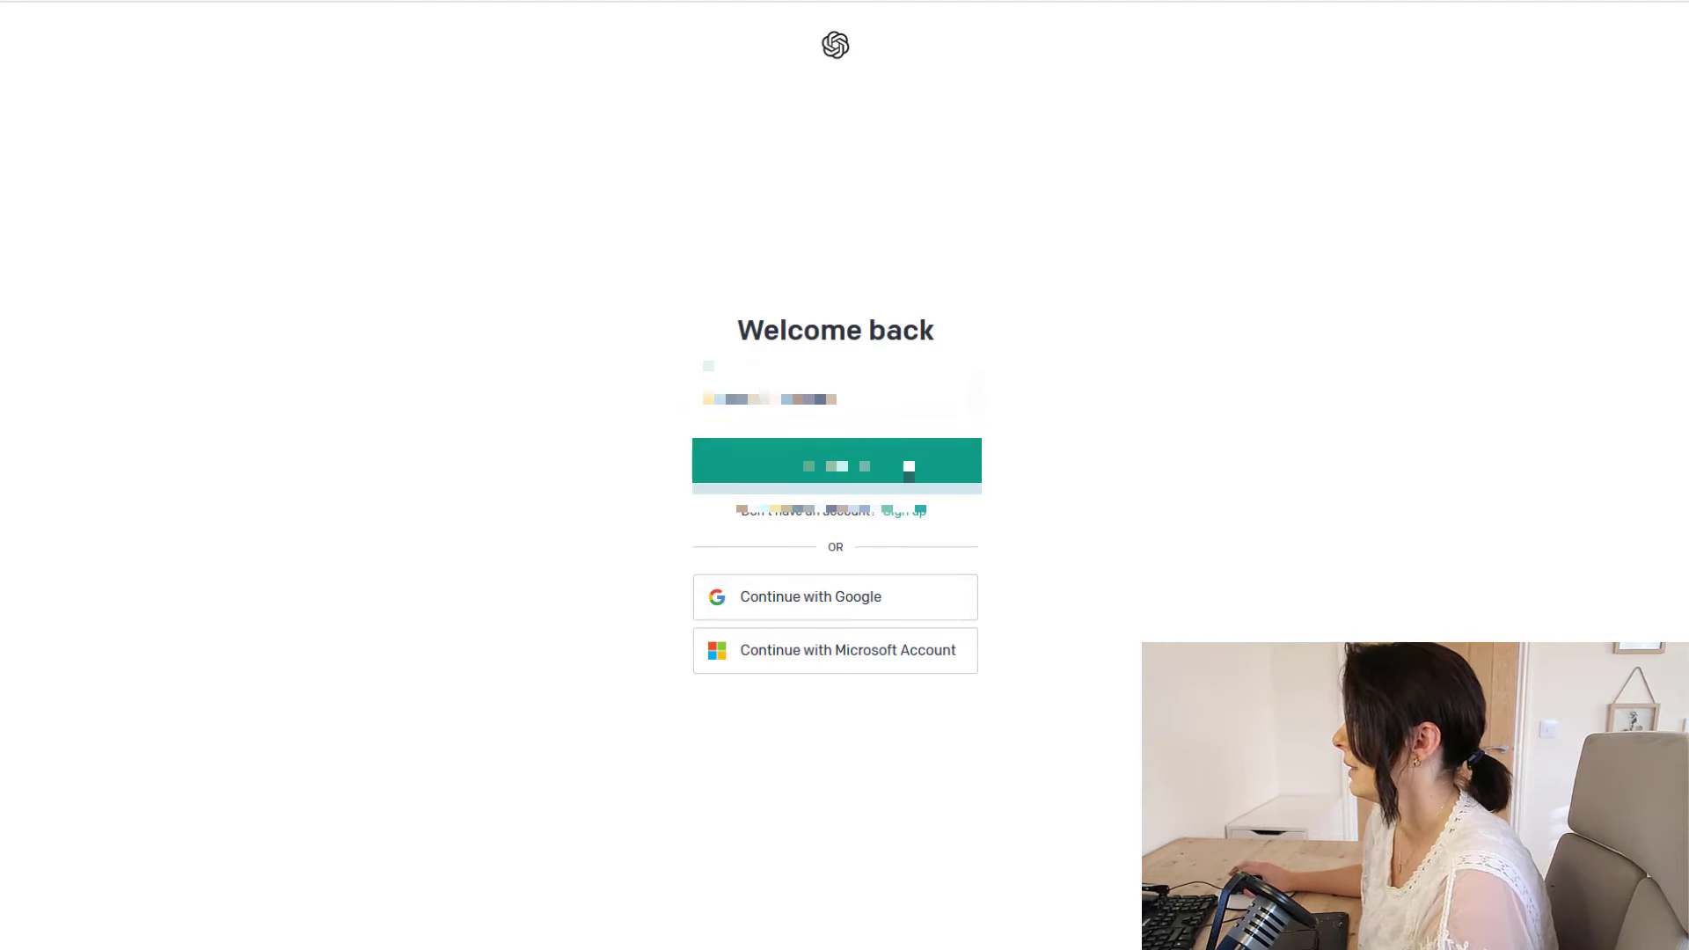
Finish signing in and open the outpainting editor from the account menu
key("Return")
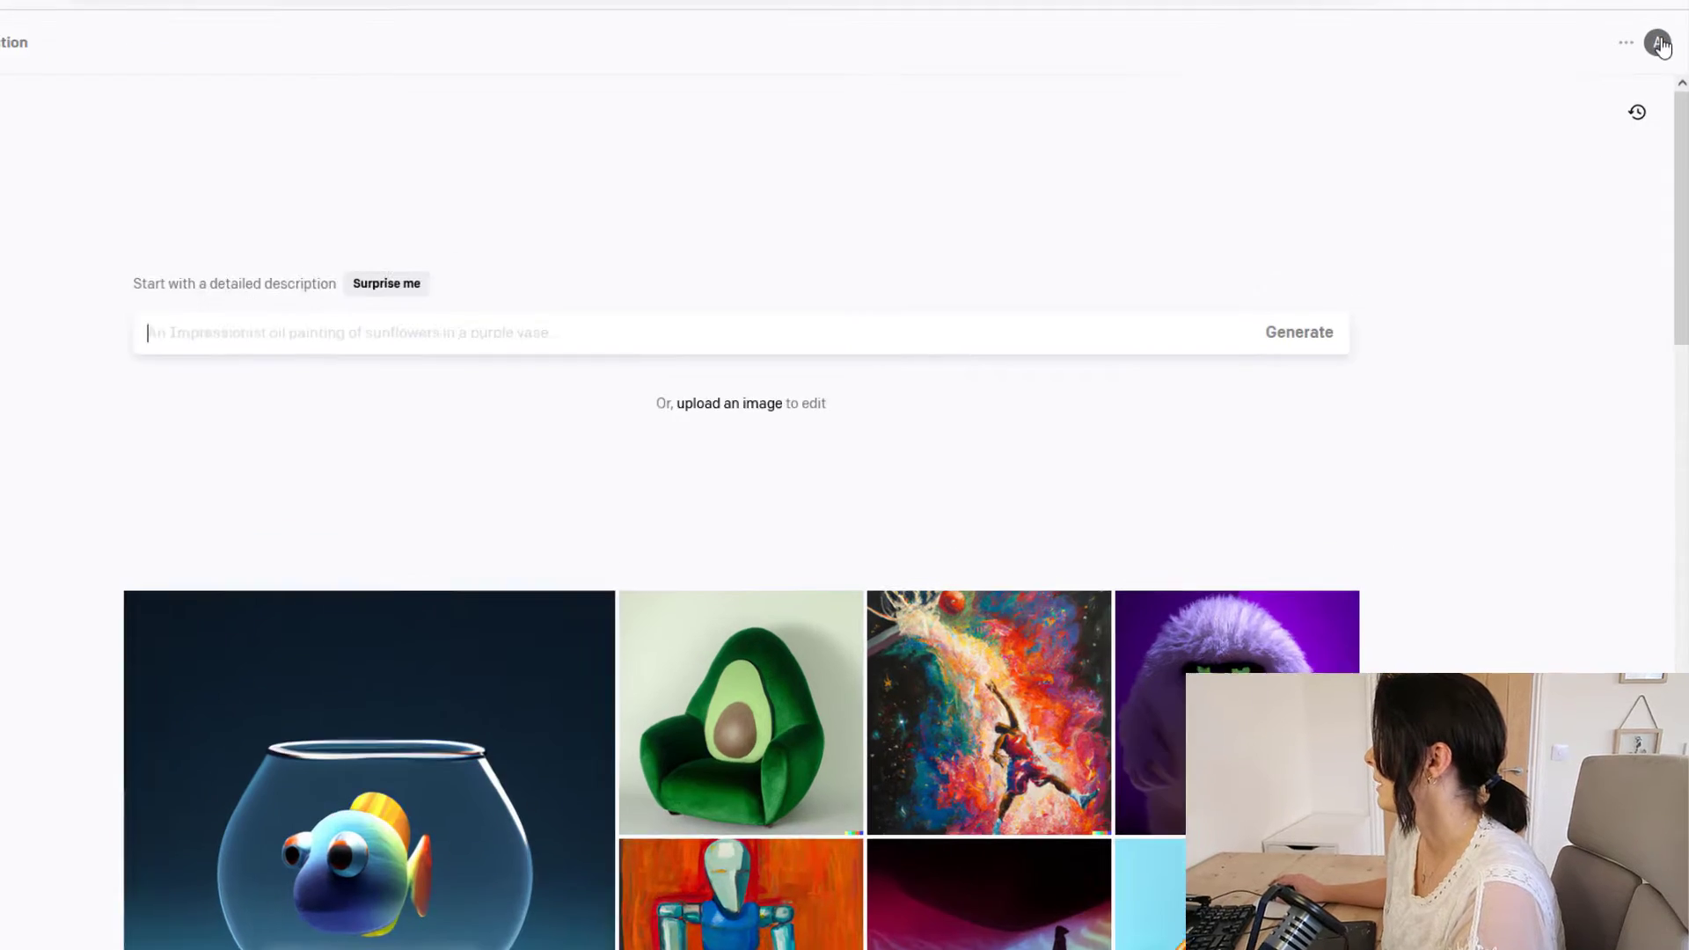
left_click(1659, 44)
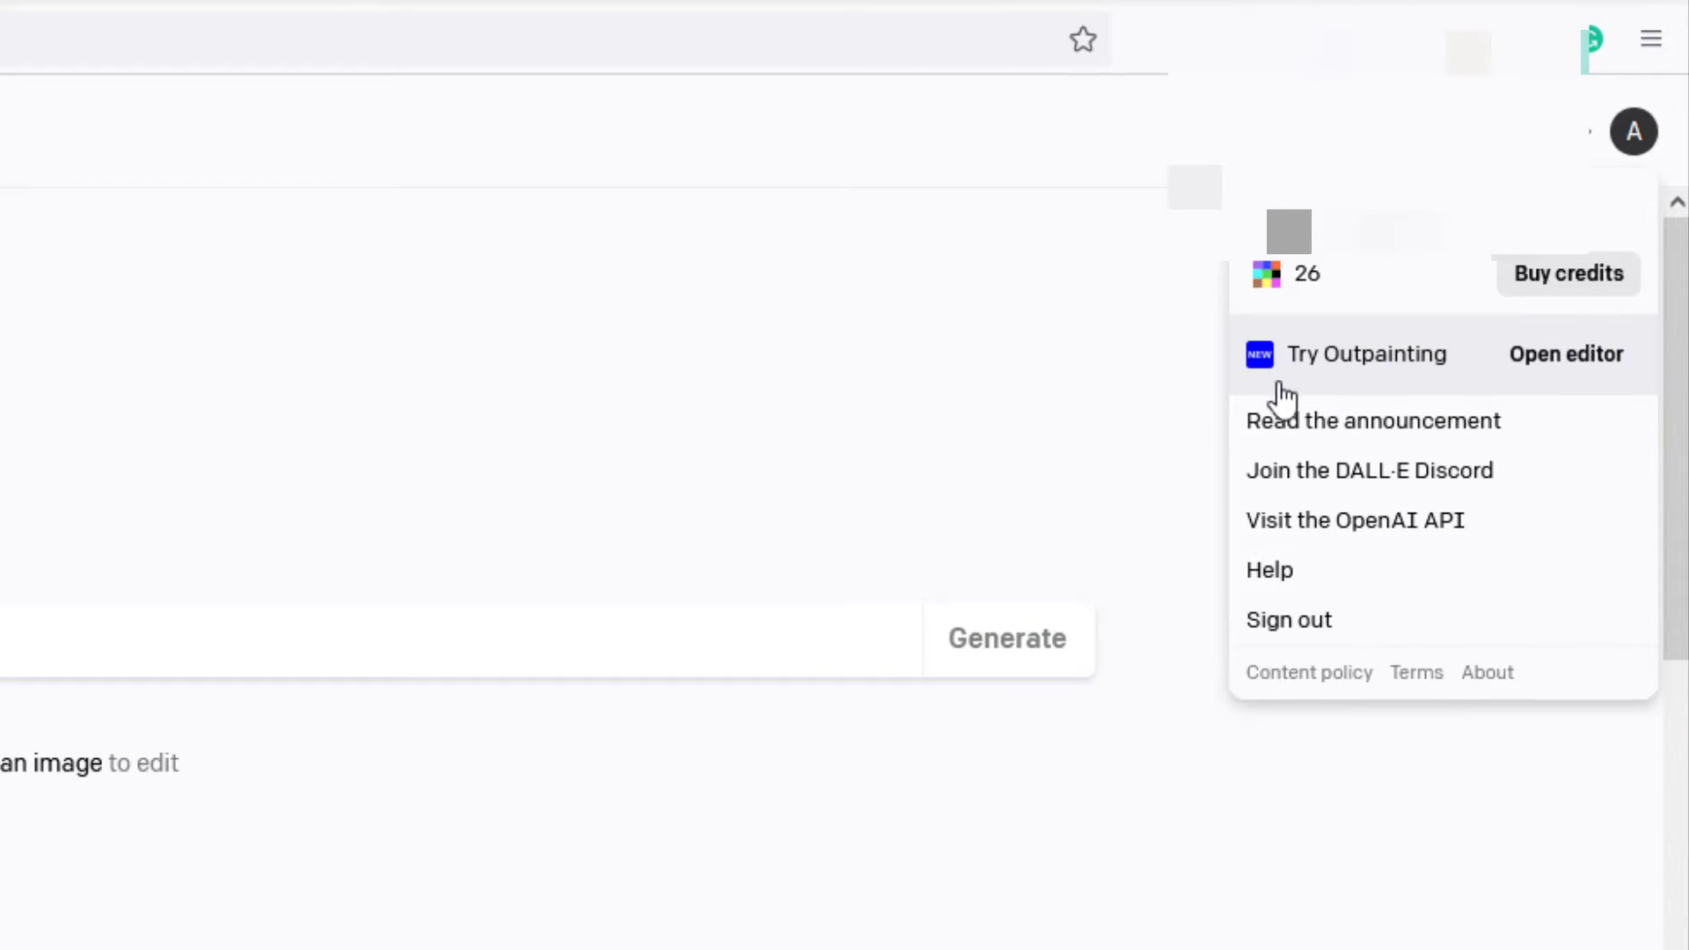
left_click(1546, 360)
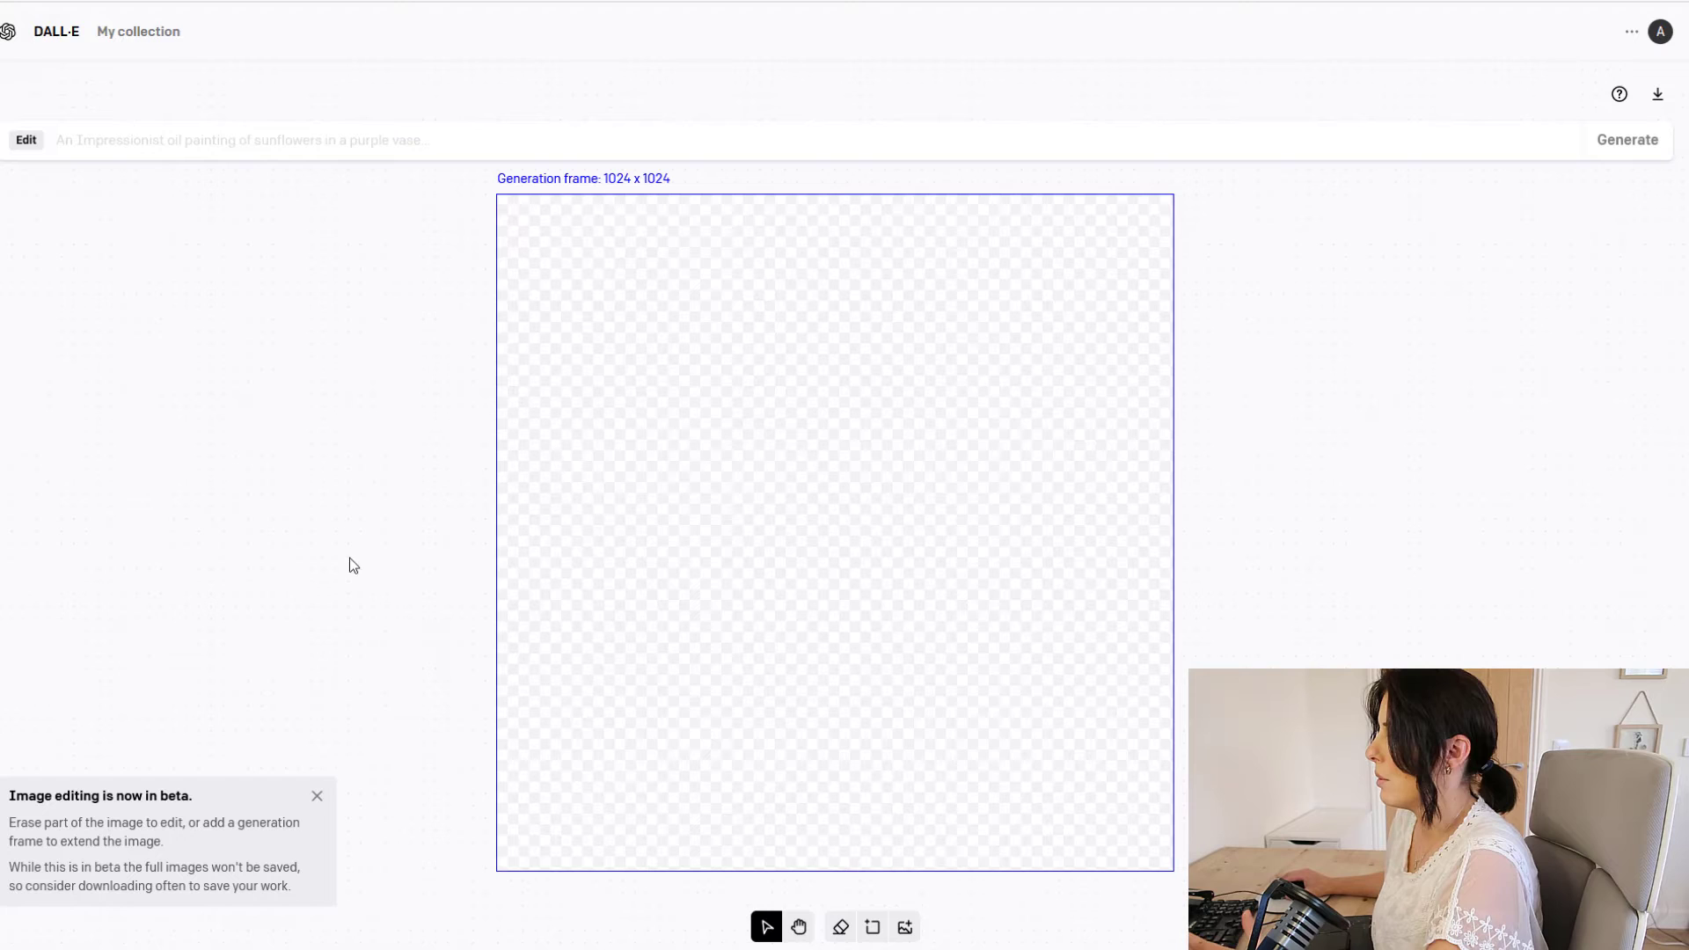
Dismiss the 'Image editing is now in beta' notice
left_click(318, 798)
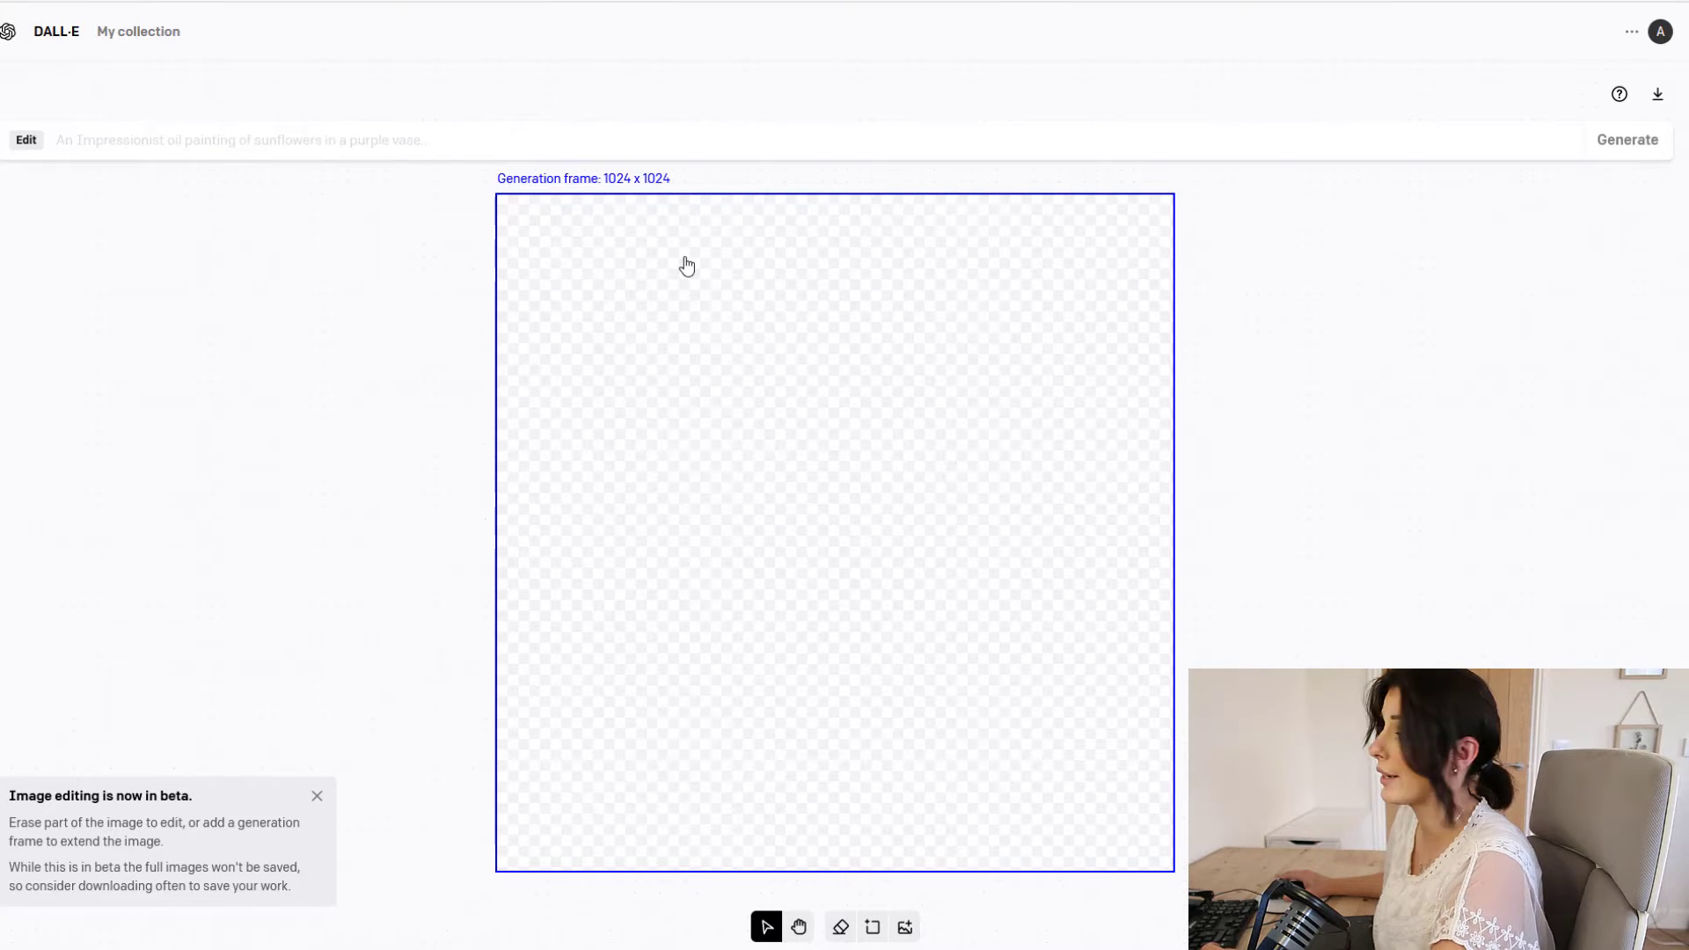
Upload shot_3.png, place the 1096 x 617 desk photo and move the generation frame over it
left_click(907, 929)
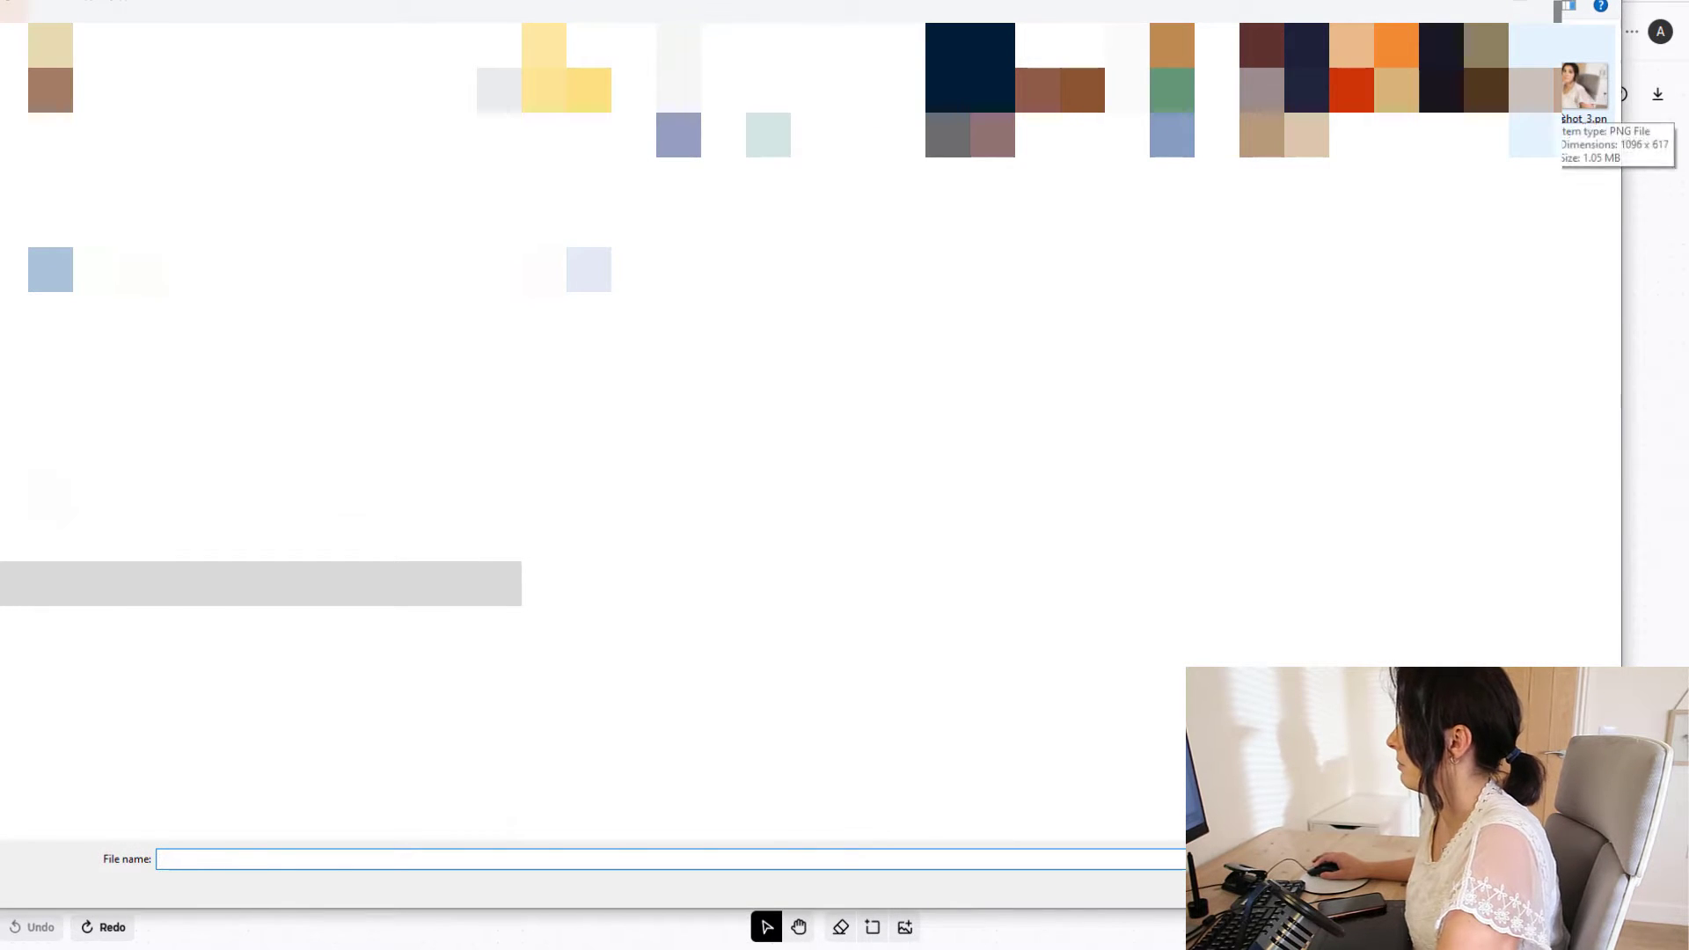
double_click(1583, 88)
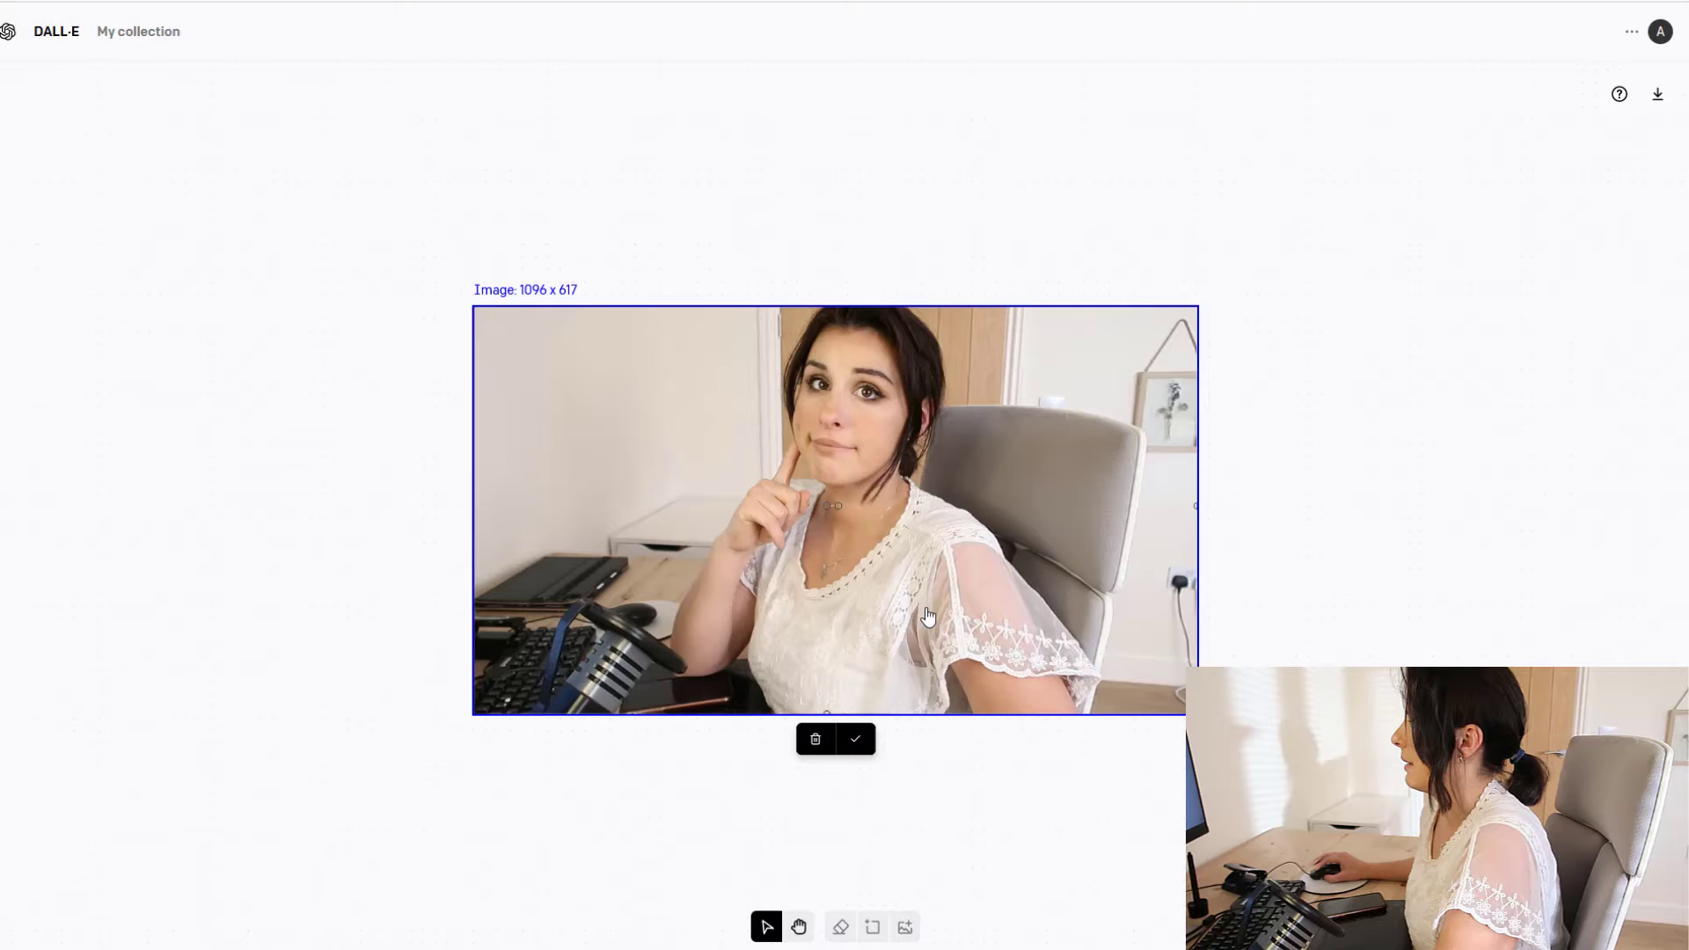
left_click_drag(928, 615, 952, 588)
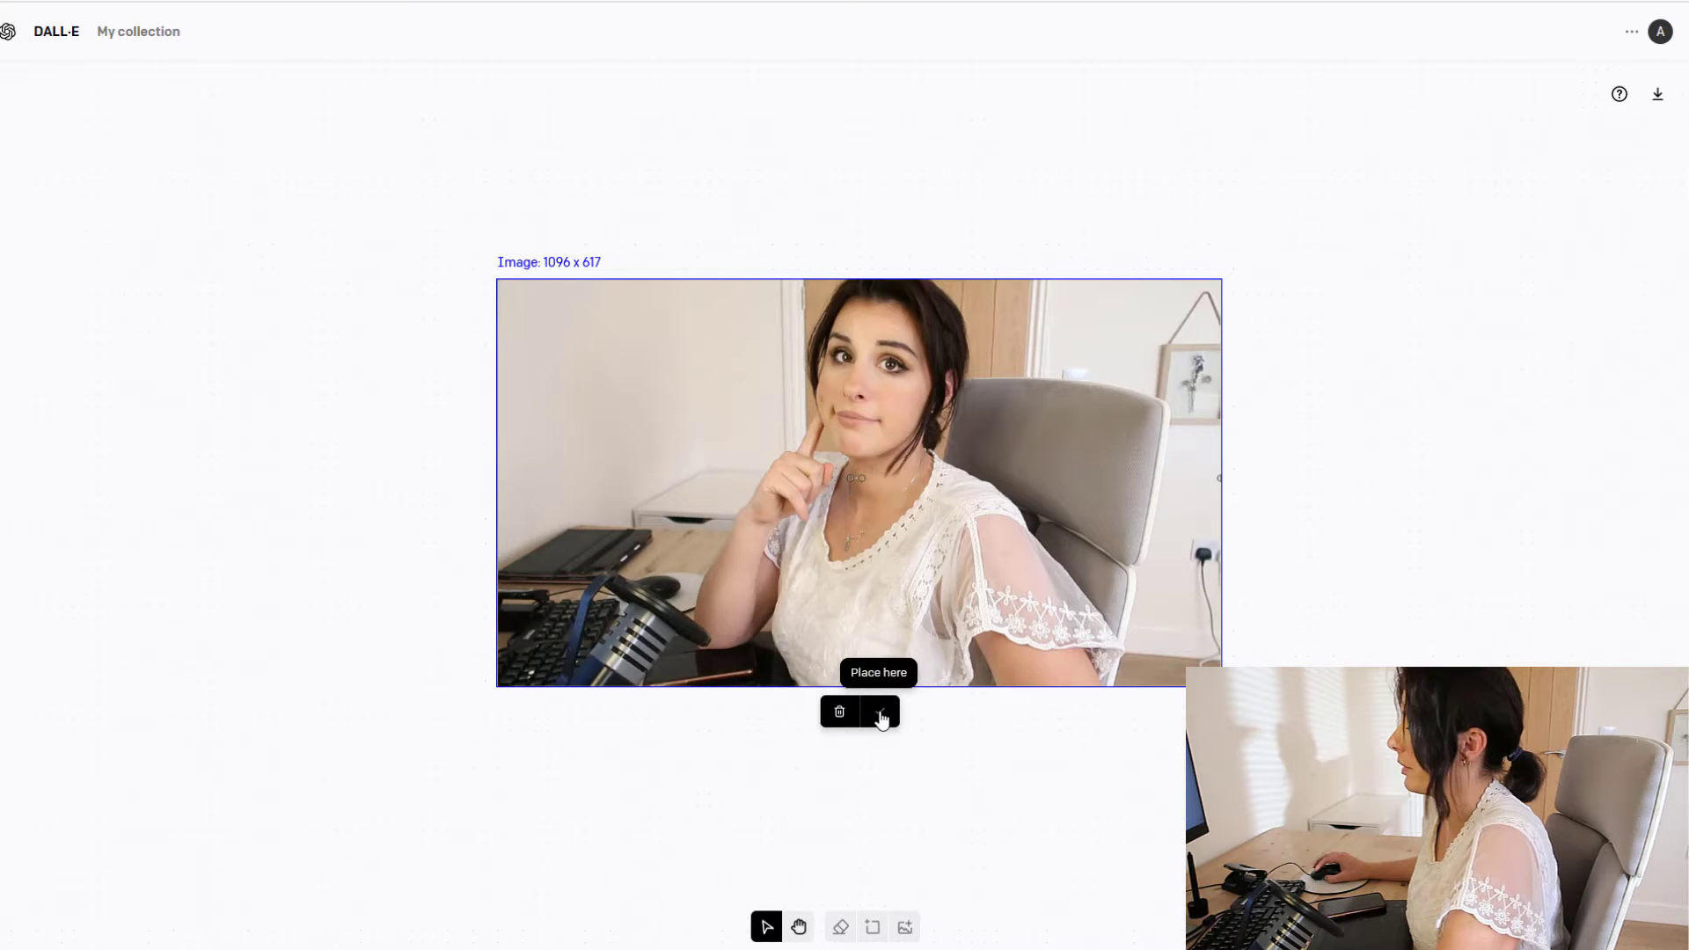
left_click(881, 716)
left_click_drag(957, 754, 1432, 706)
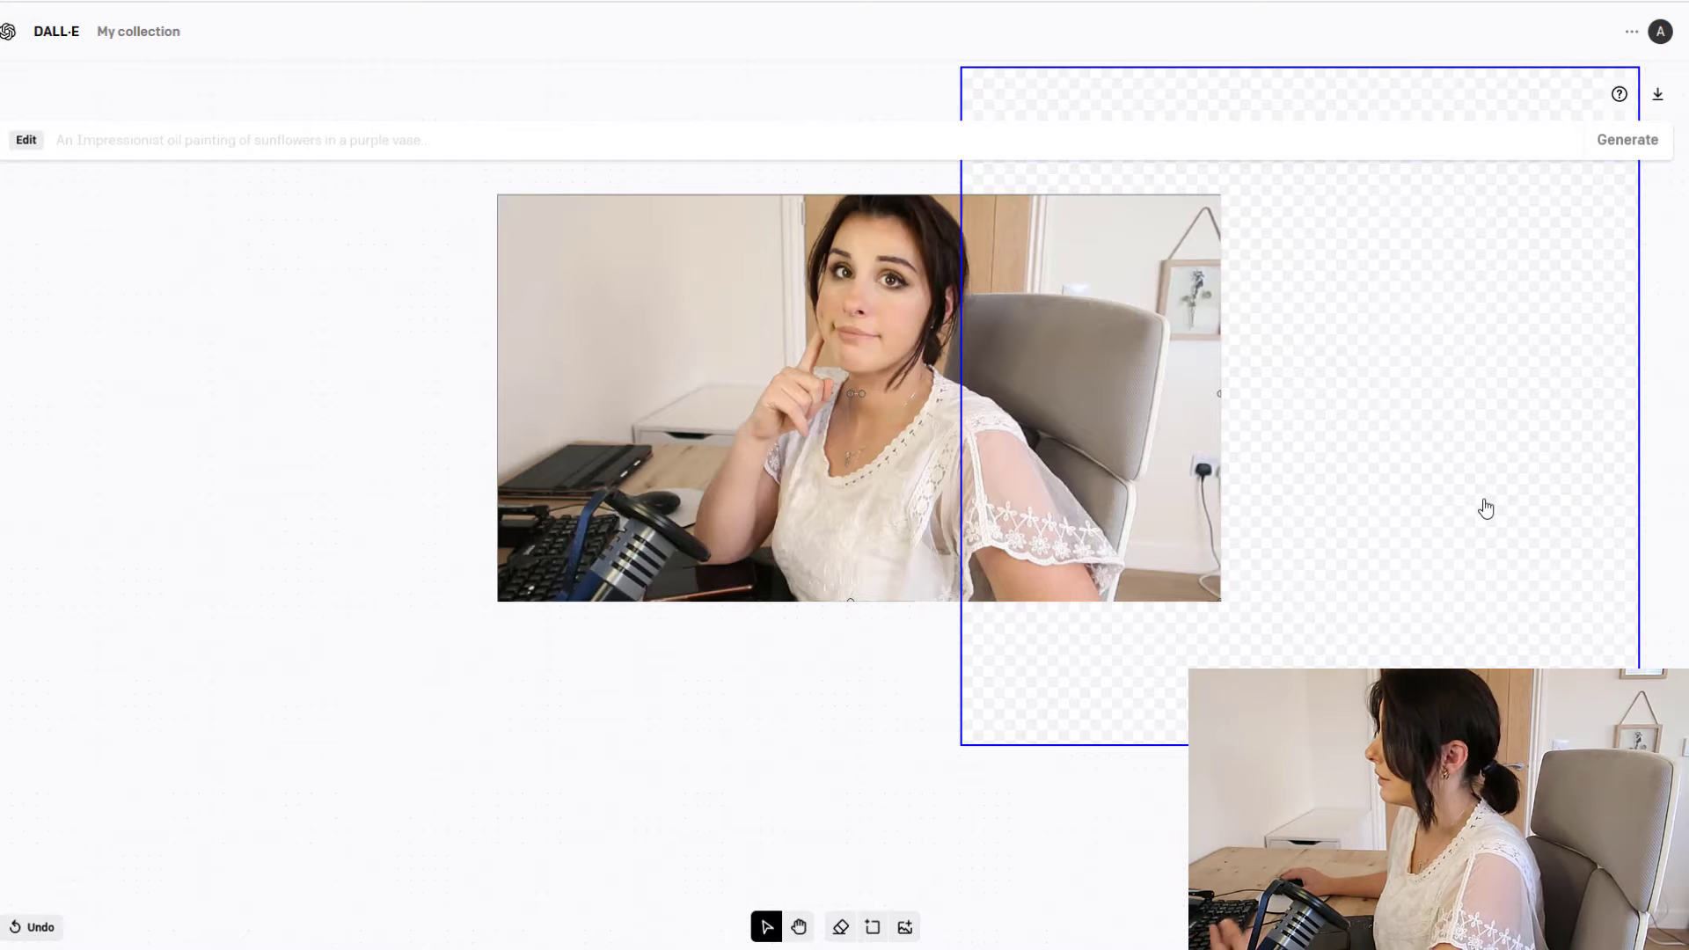
Position the generation frame across the photo's right edge and enter the prompt 'office room'
left_click_drag(1486, 508, 748, 455)
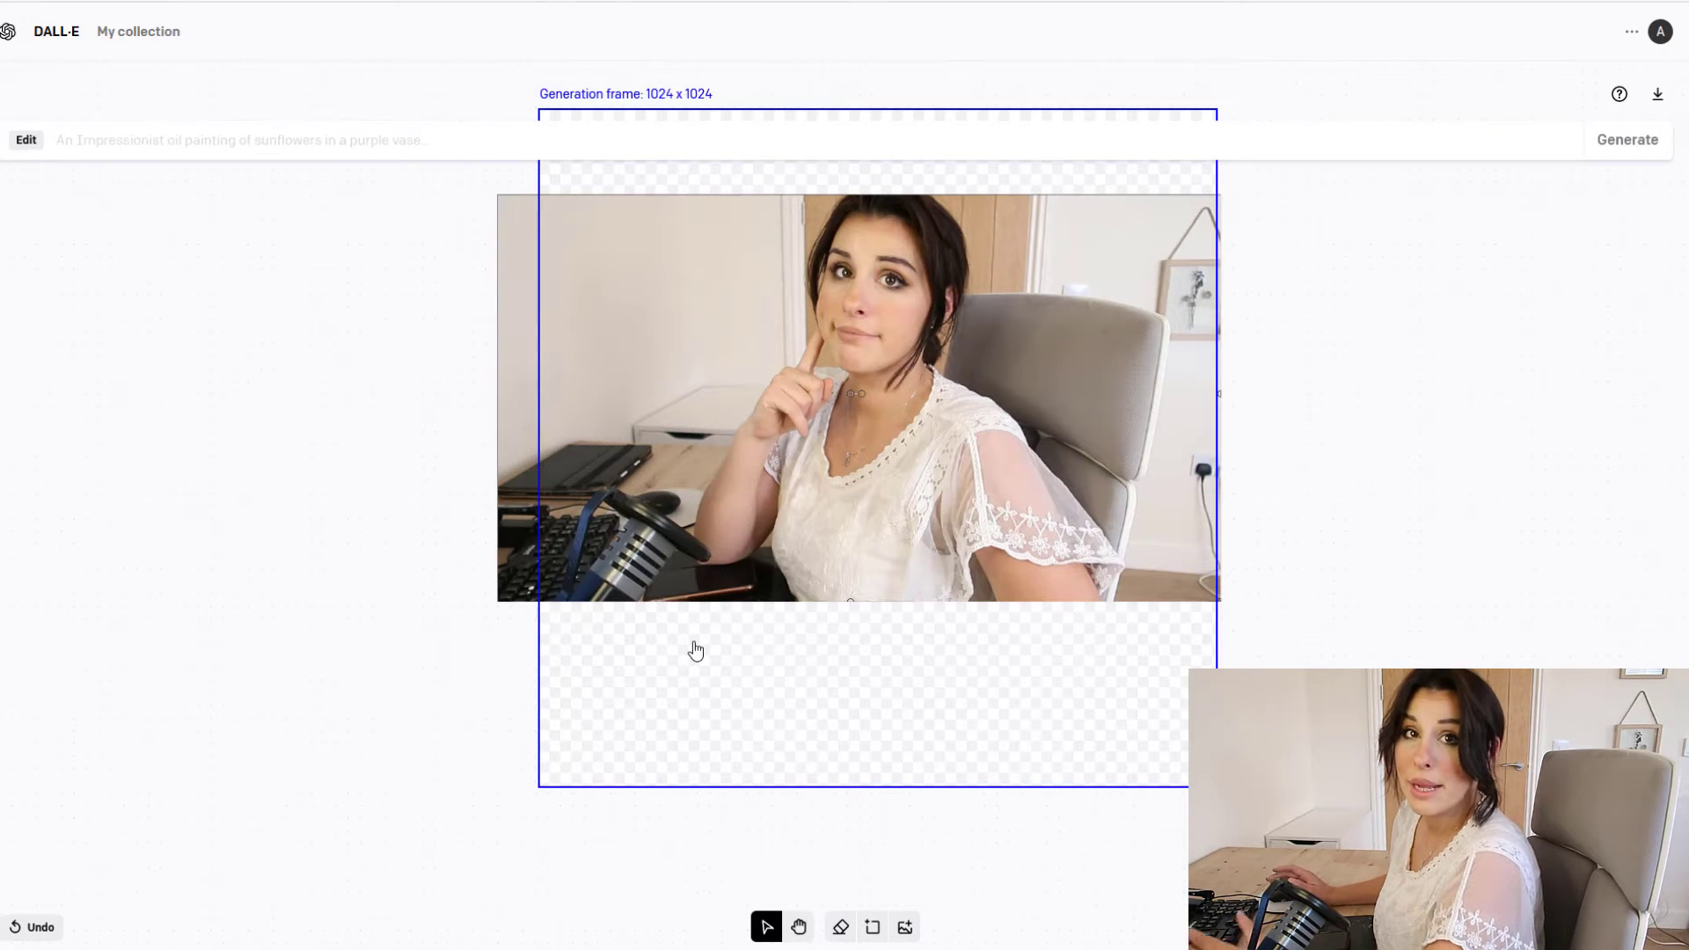
left_click_drag(693, 649, 975, 637)
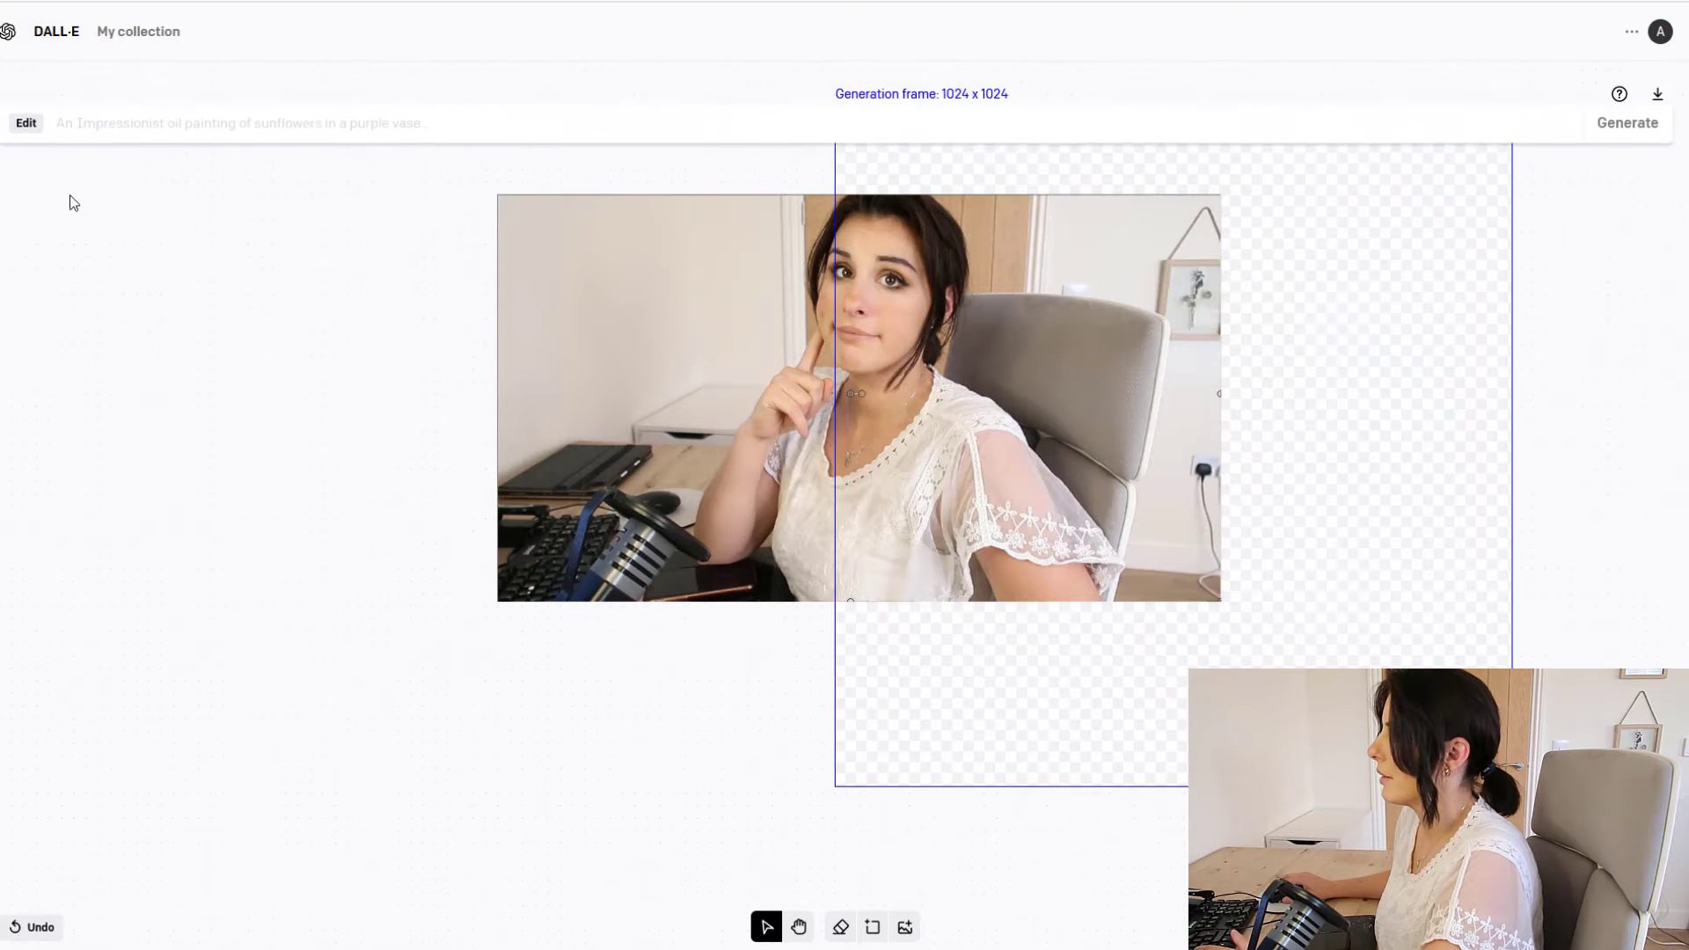
left_click(125, 145)
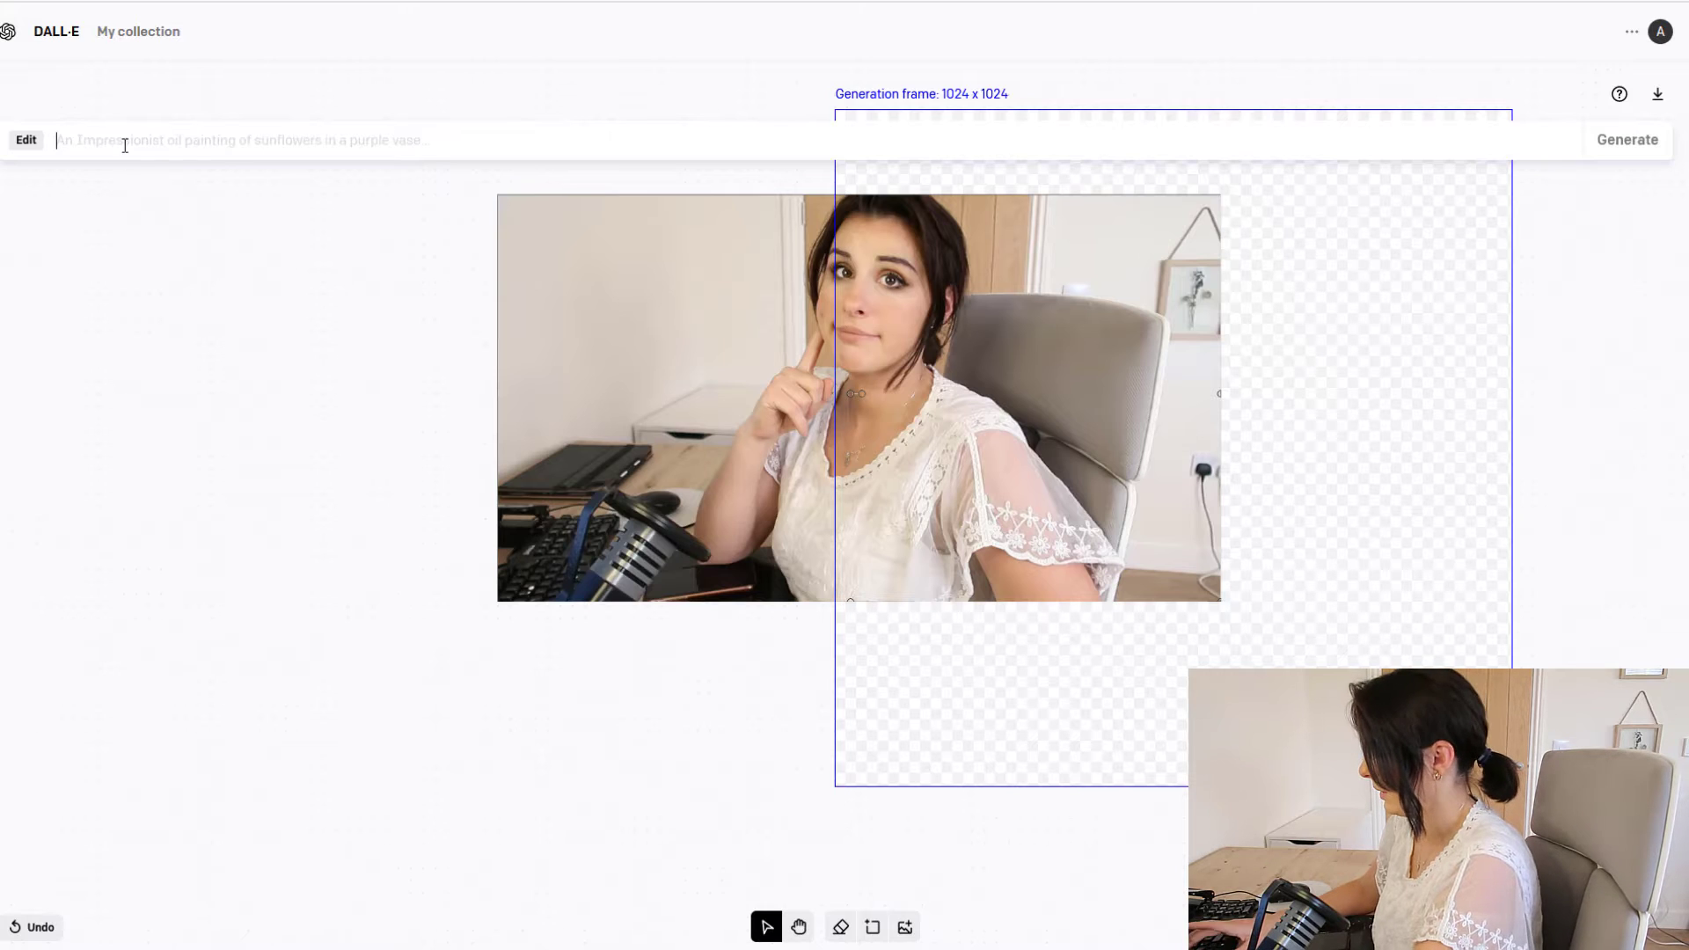
type("office room")
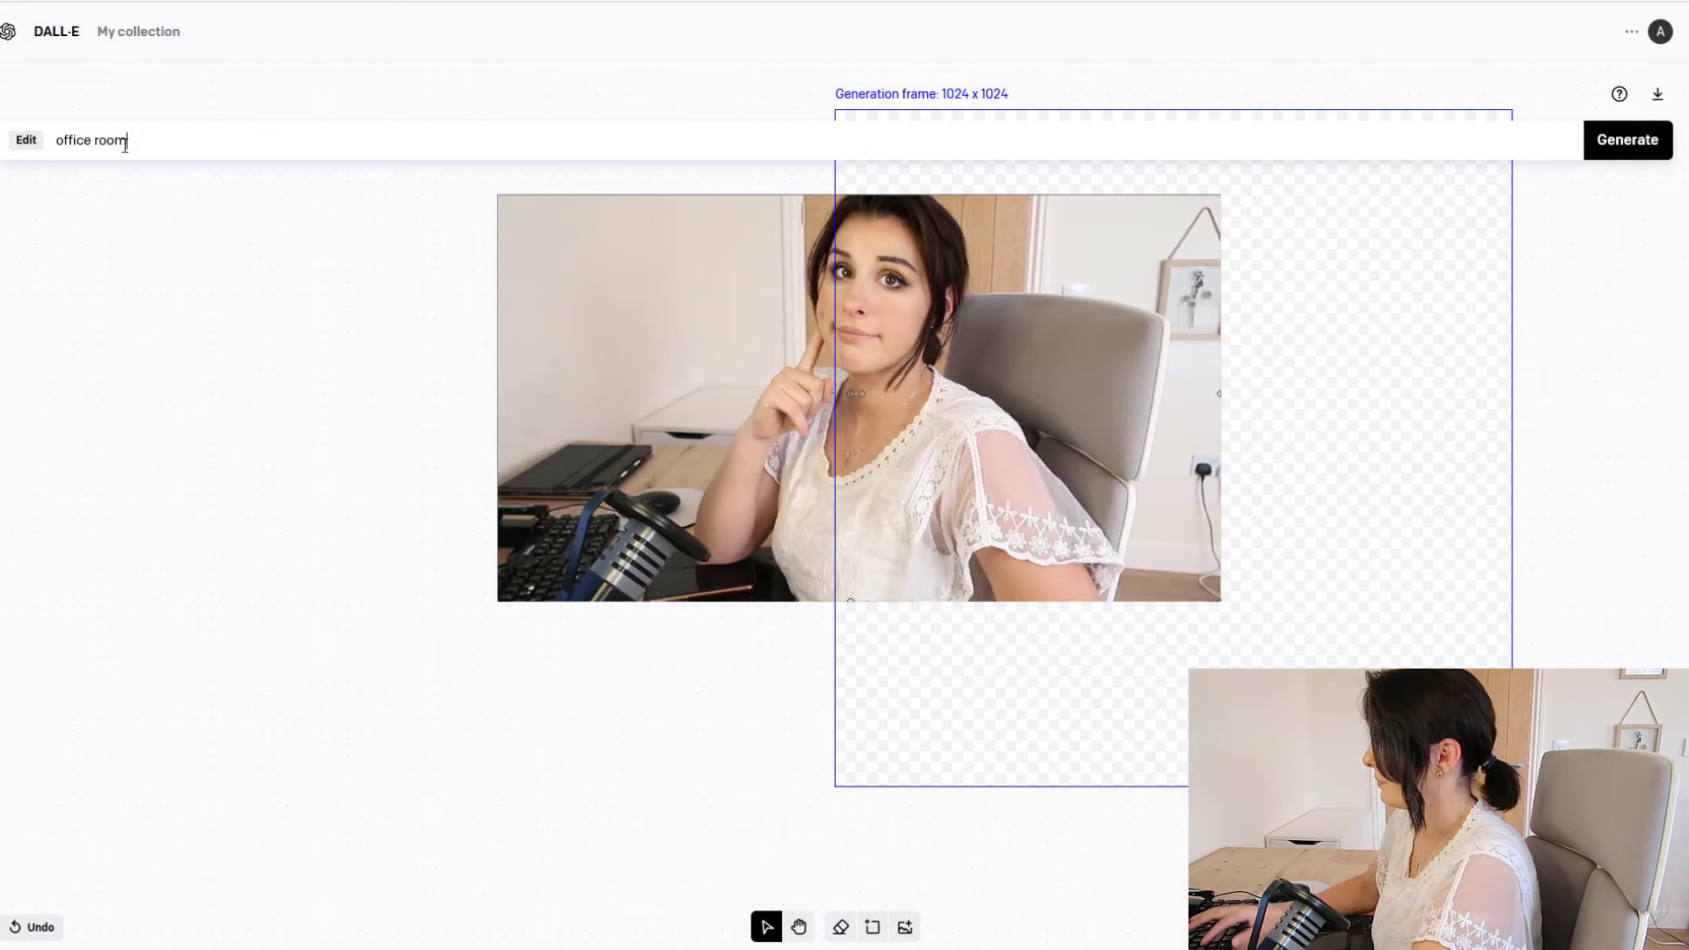
left_click_drag(1399, 290, 1316, 294)
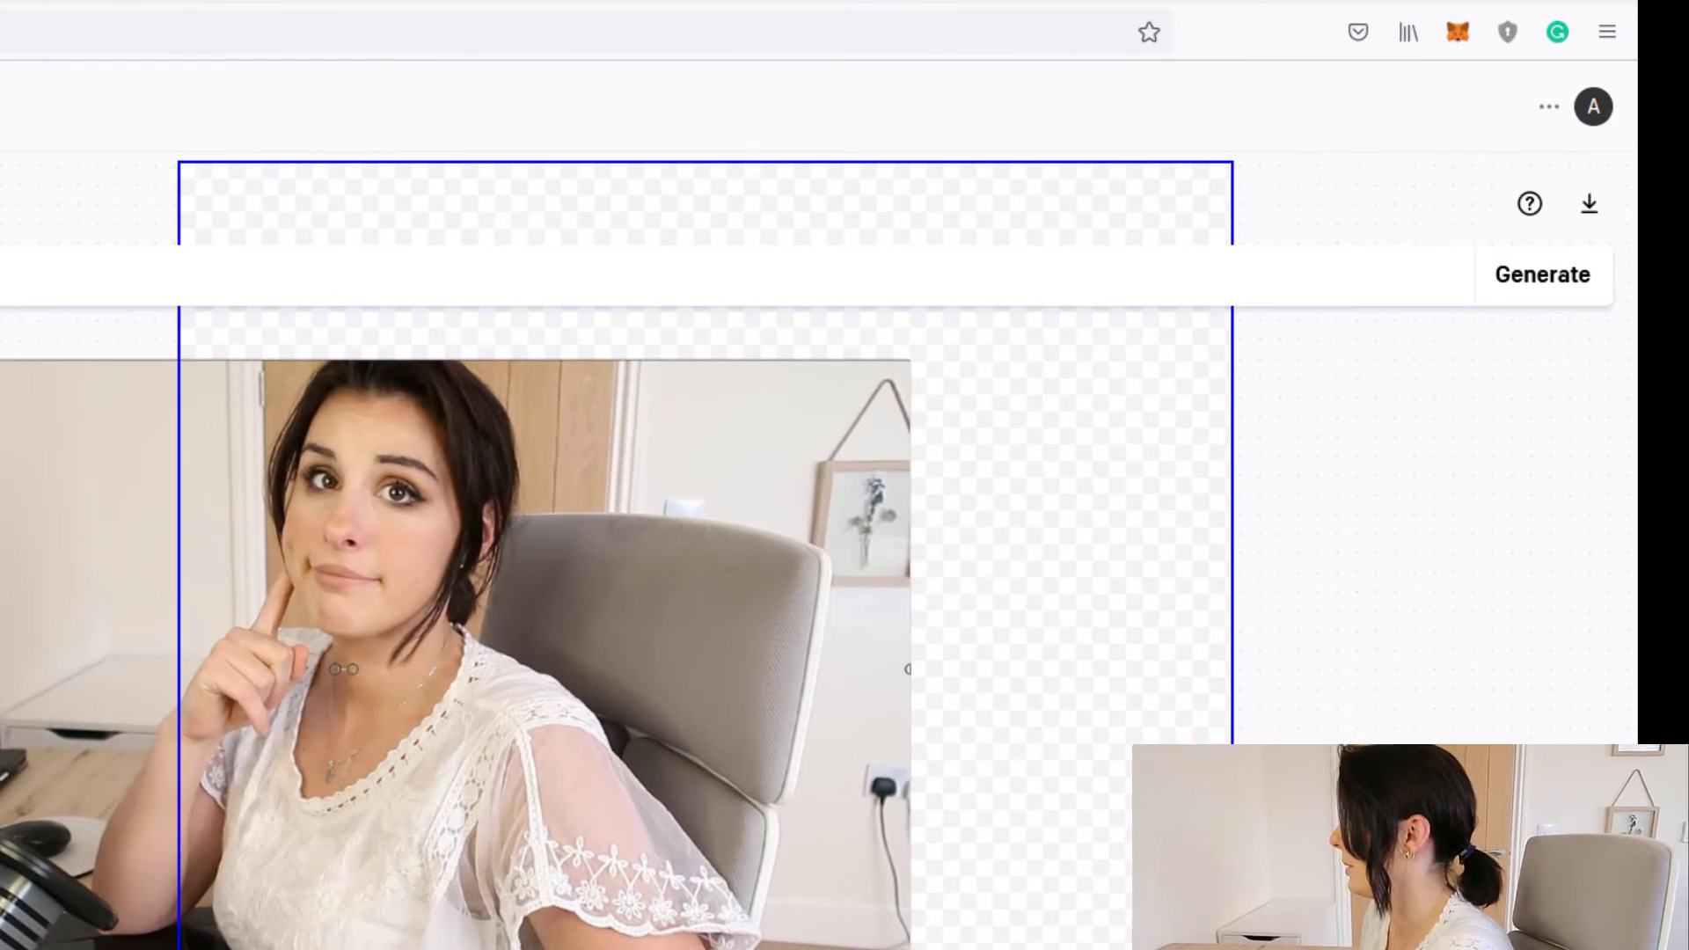
Generate four office-room extensions to the right of the photo and preview each one
left_click(1546, 287)
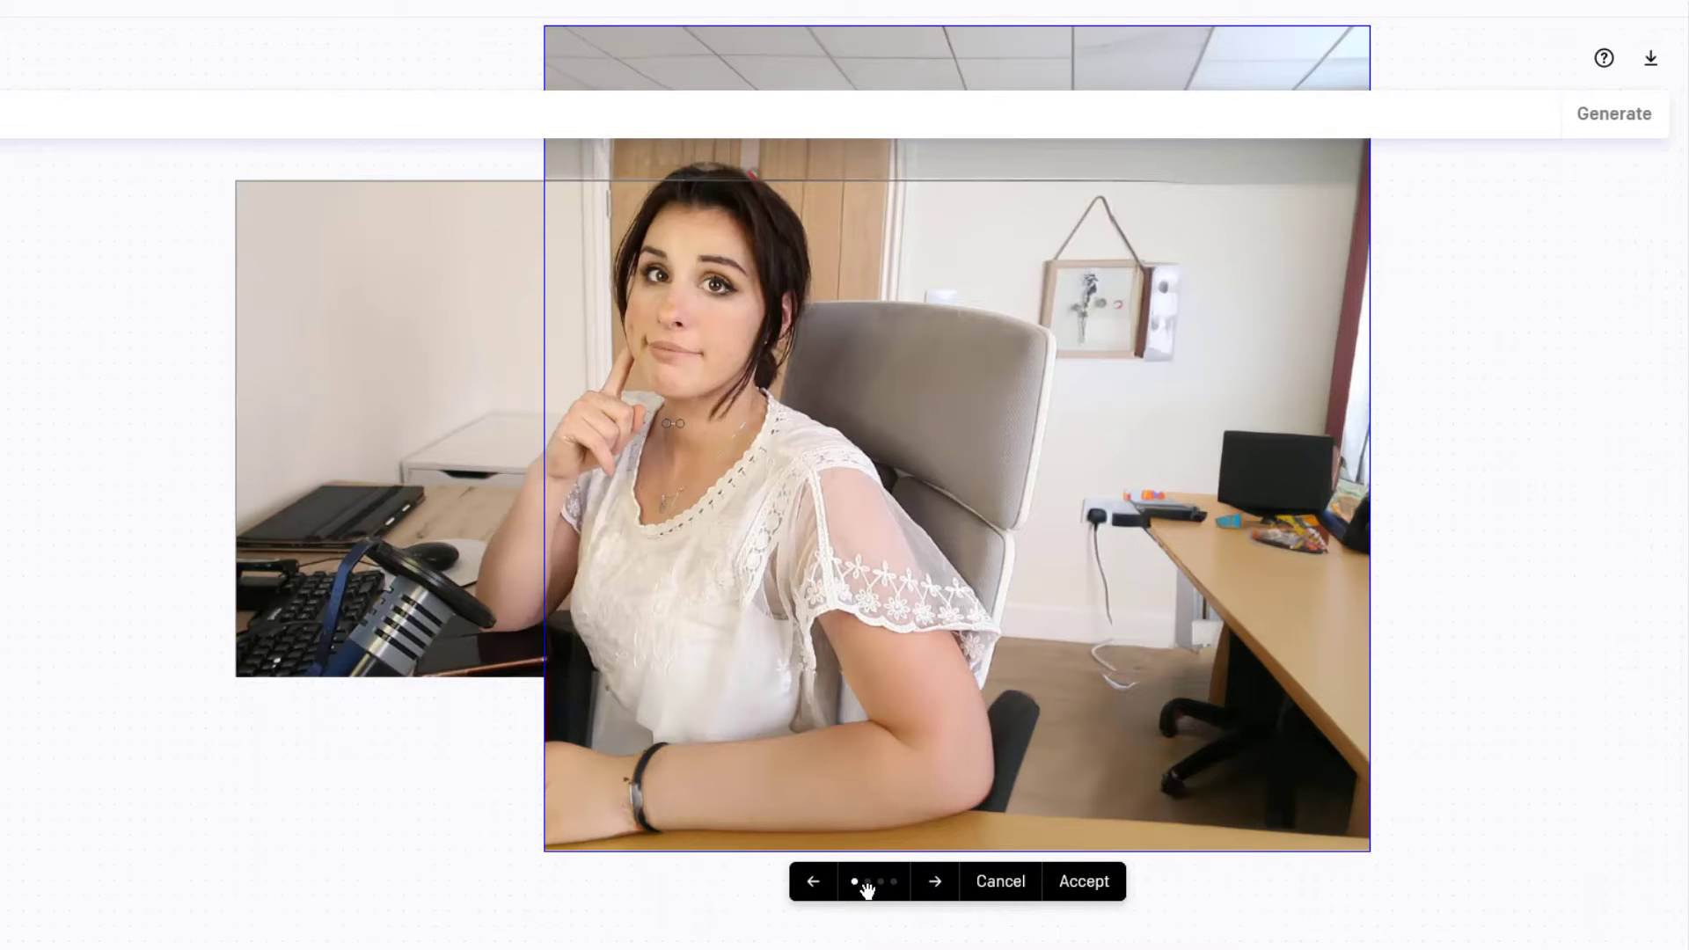
left_click(936, 882)
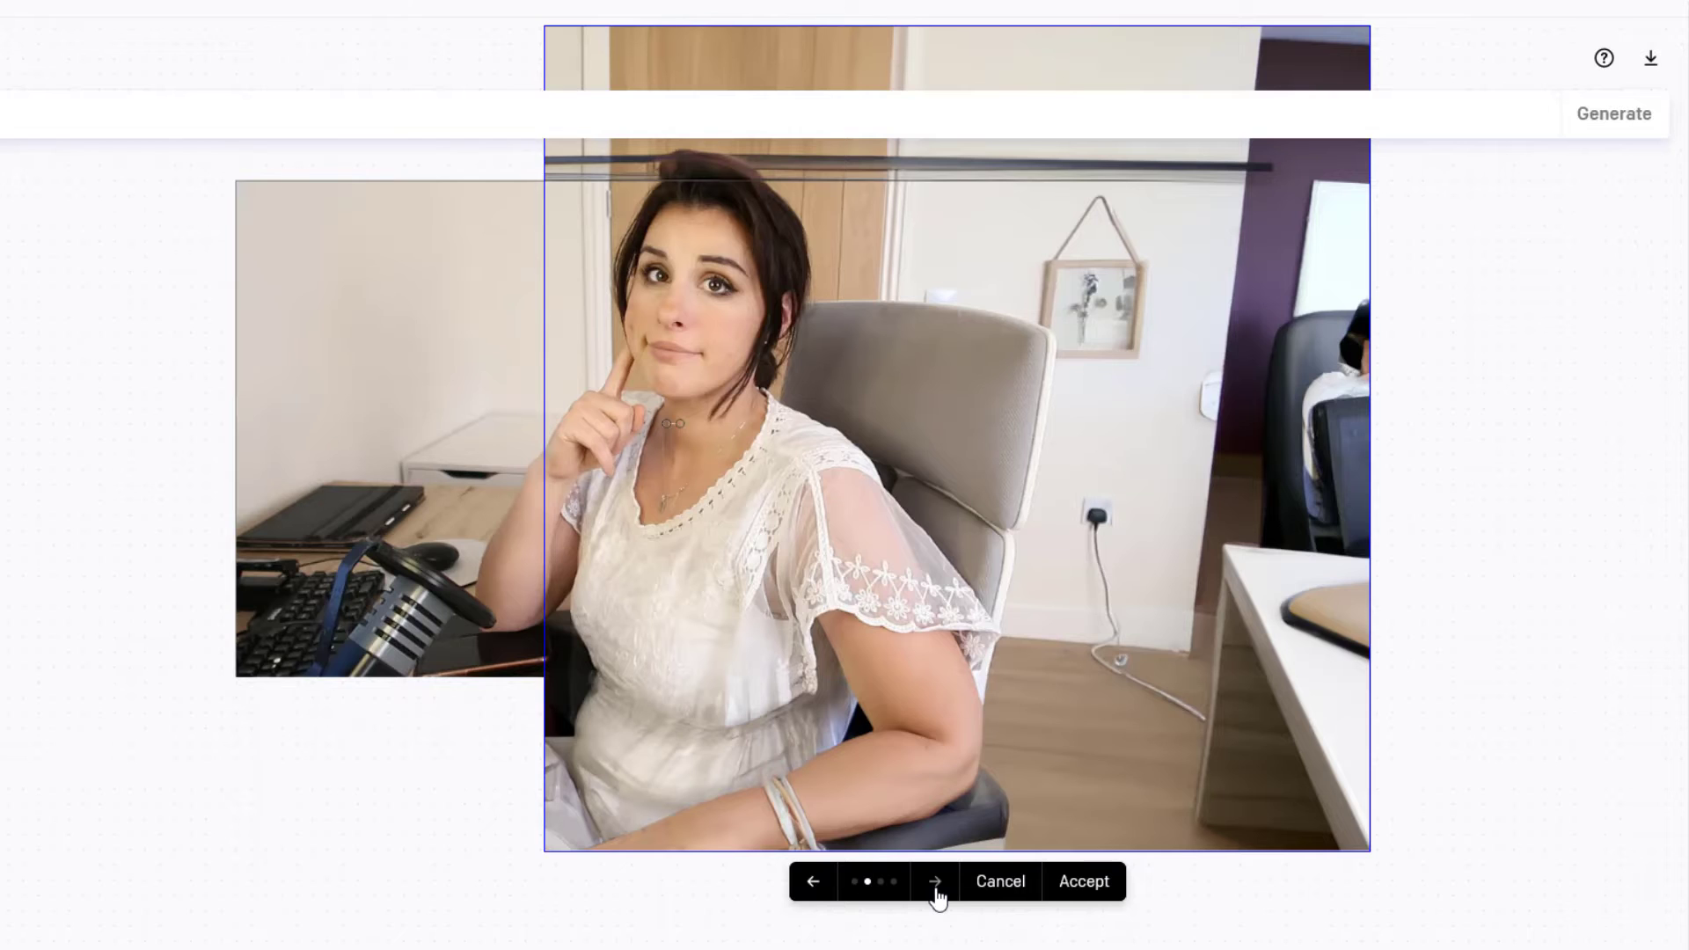
left_click(936, 882)
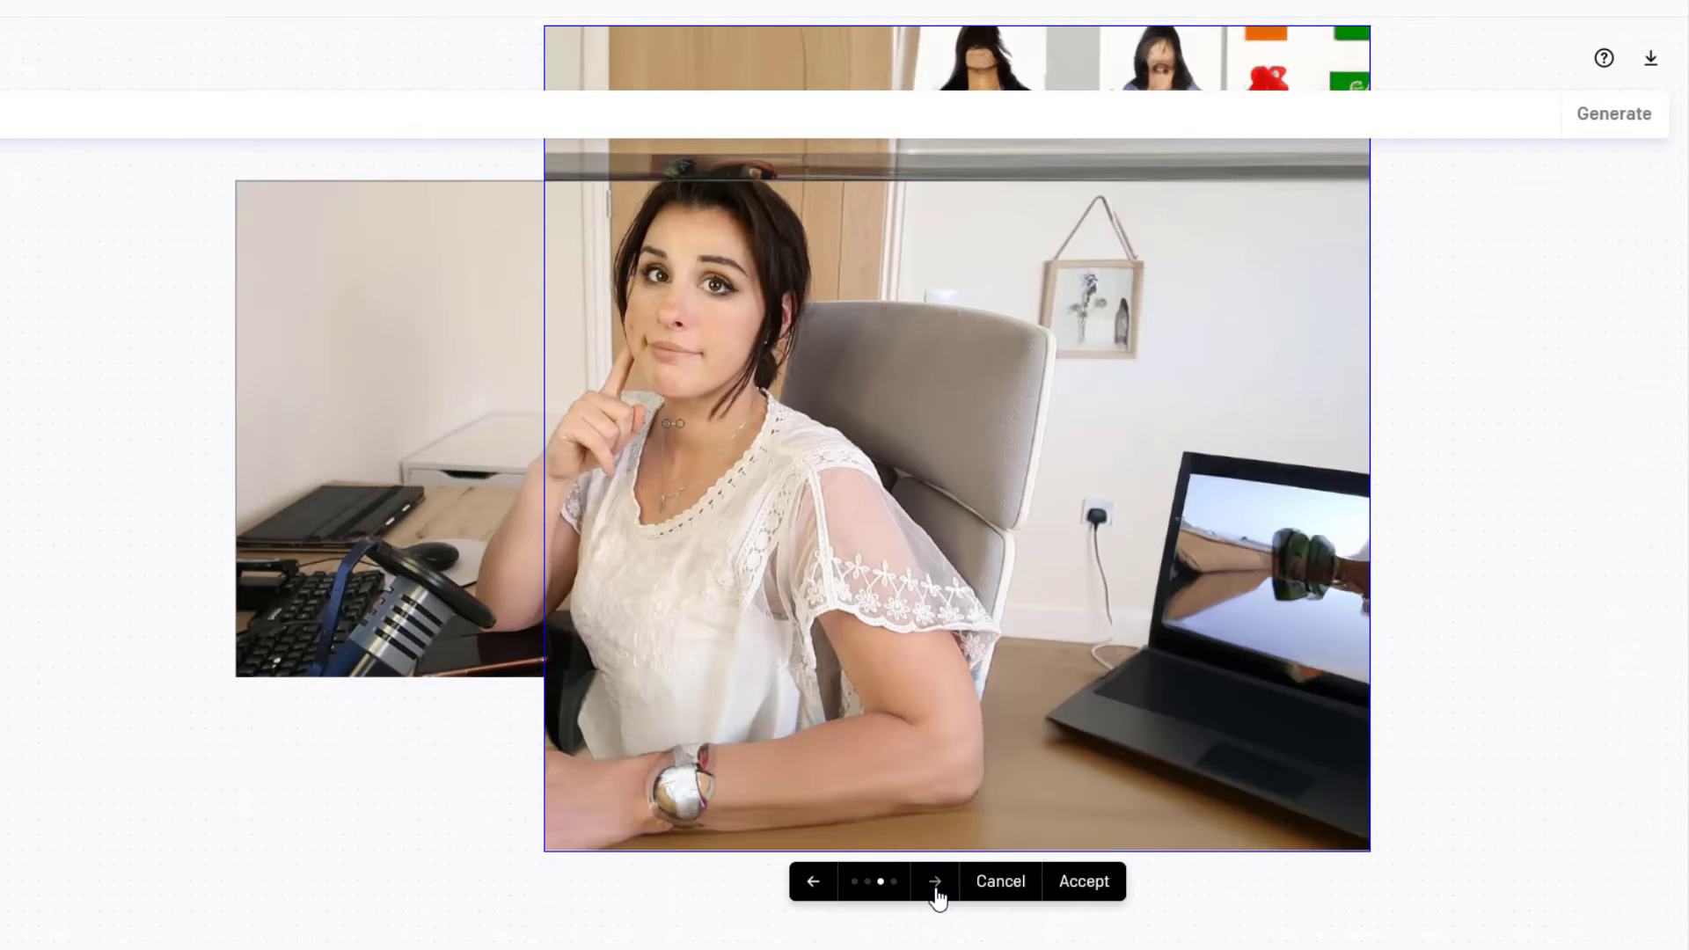
left_click(936, 882)
left_click(936, 883)
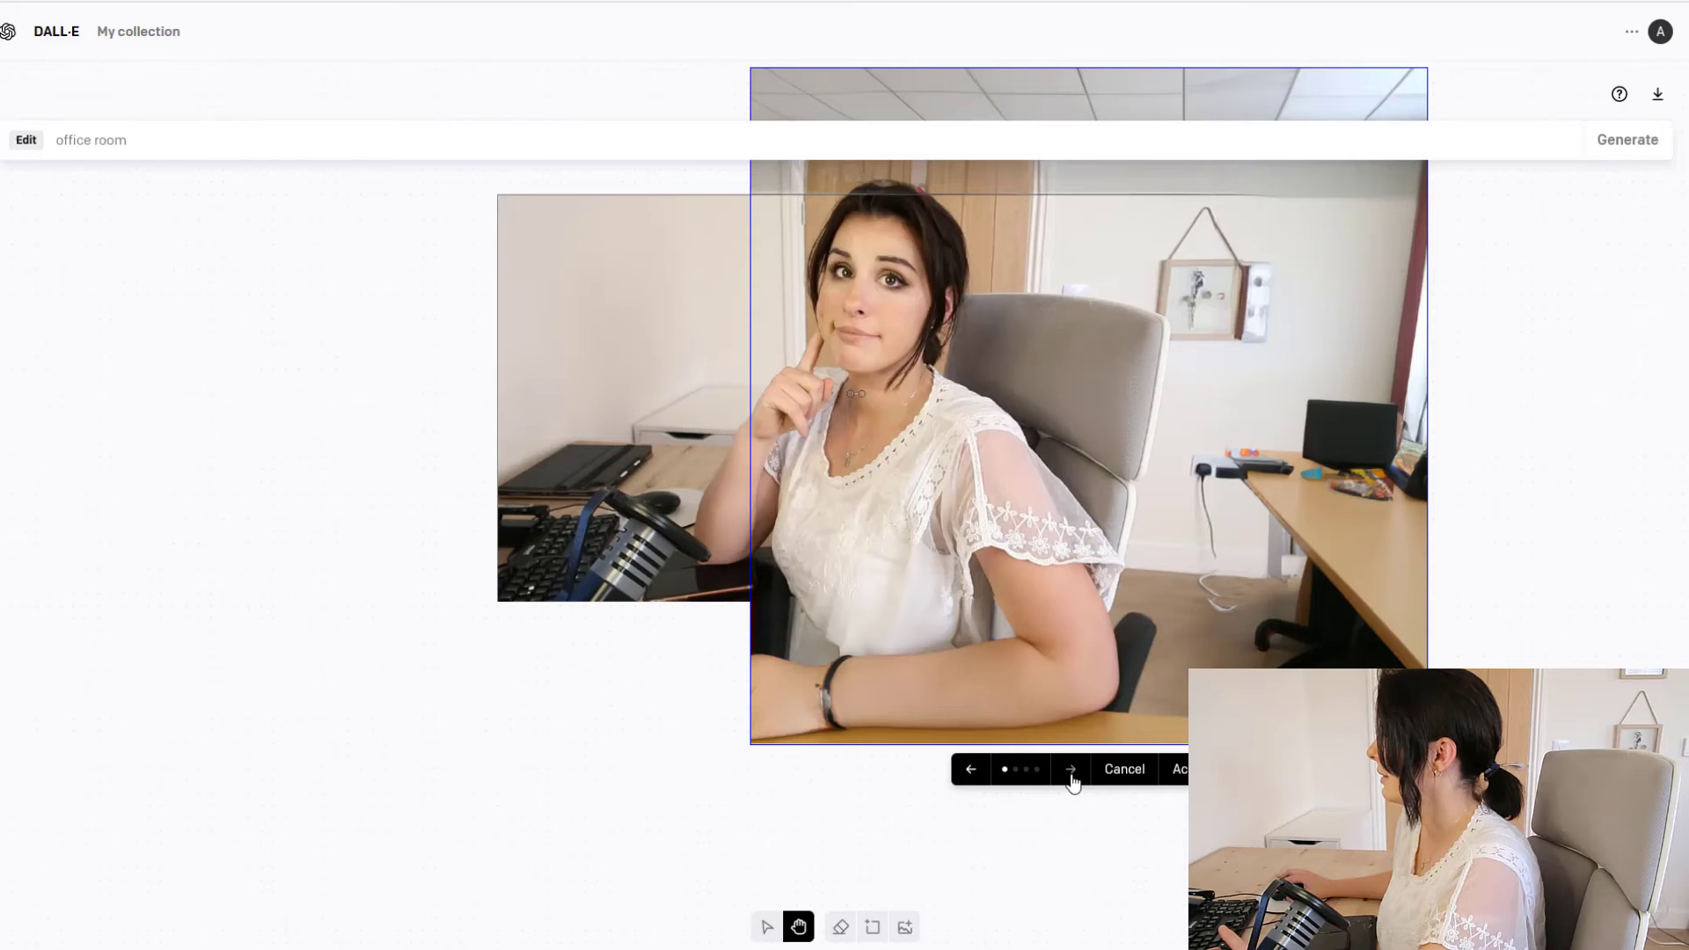
Step through the variations again, settling on the purple-walled one
left_click(1072, 774)
left_click(1071, 774)
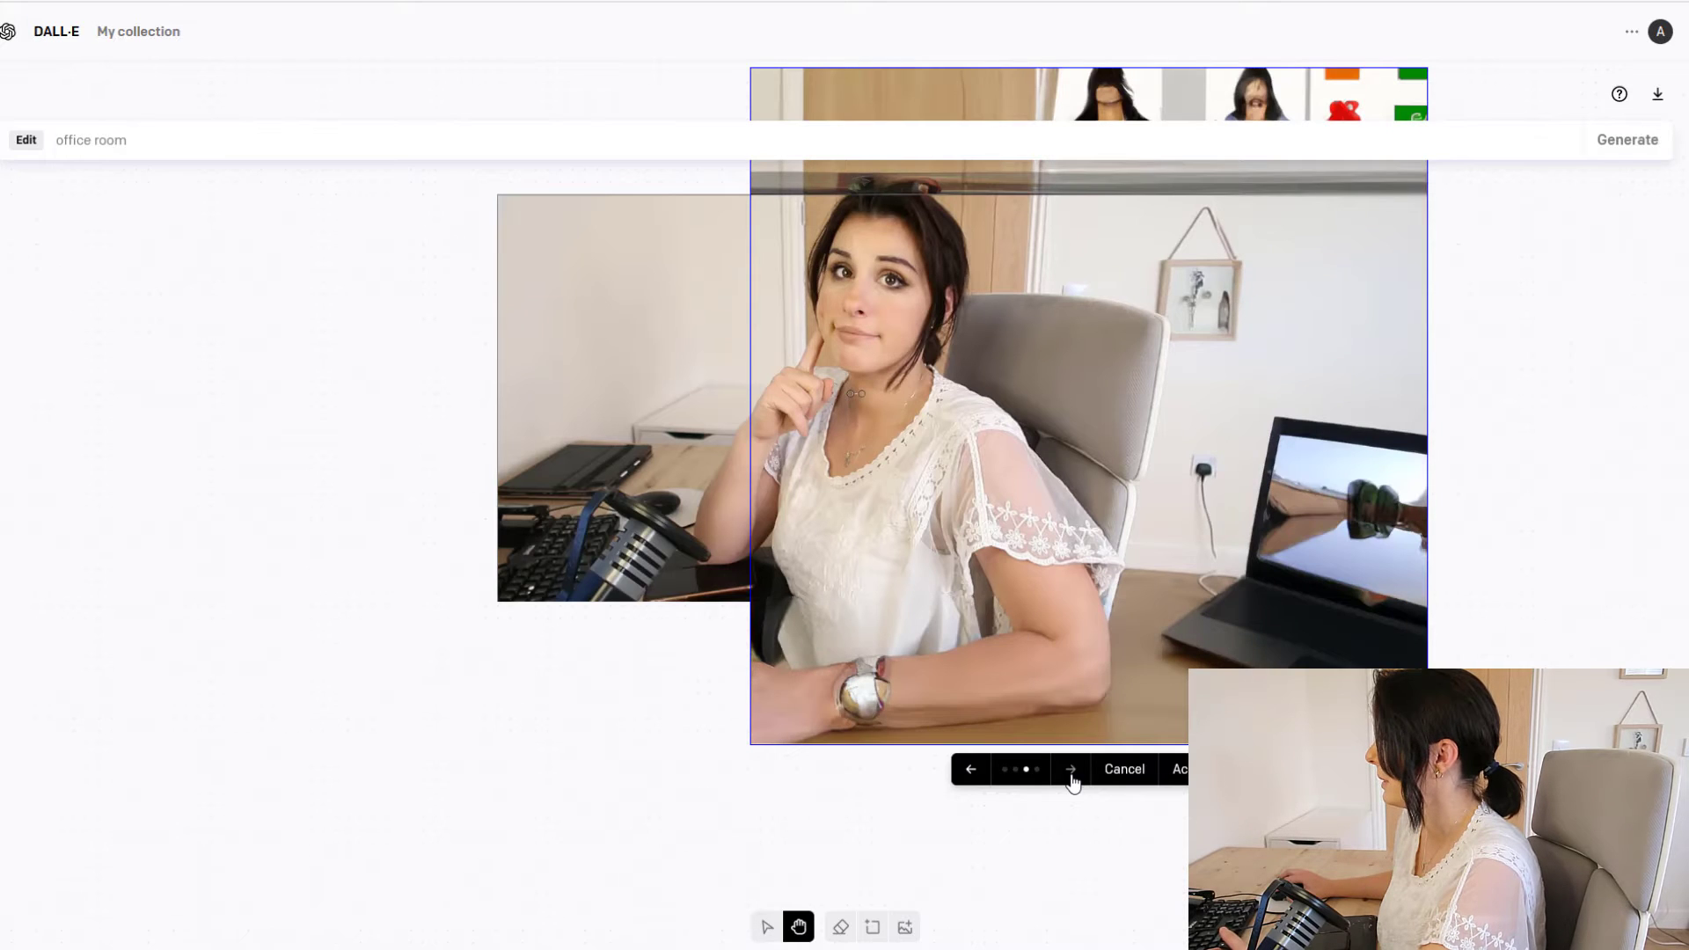
left_click(973, 771)
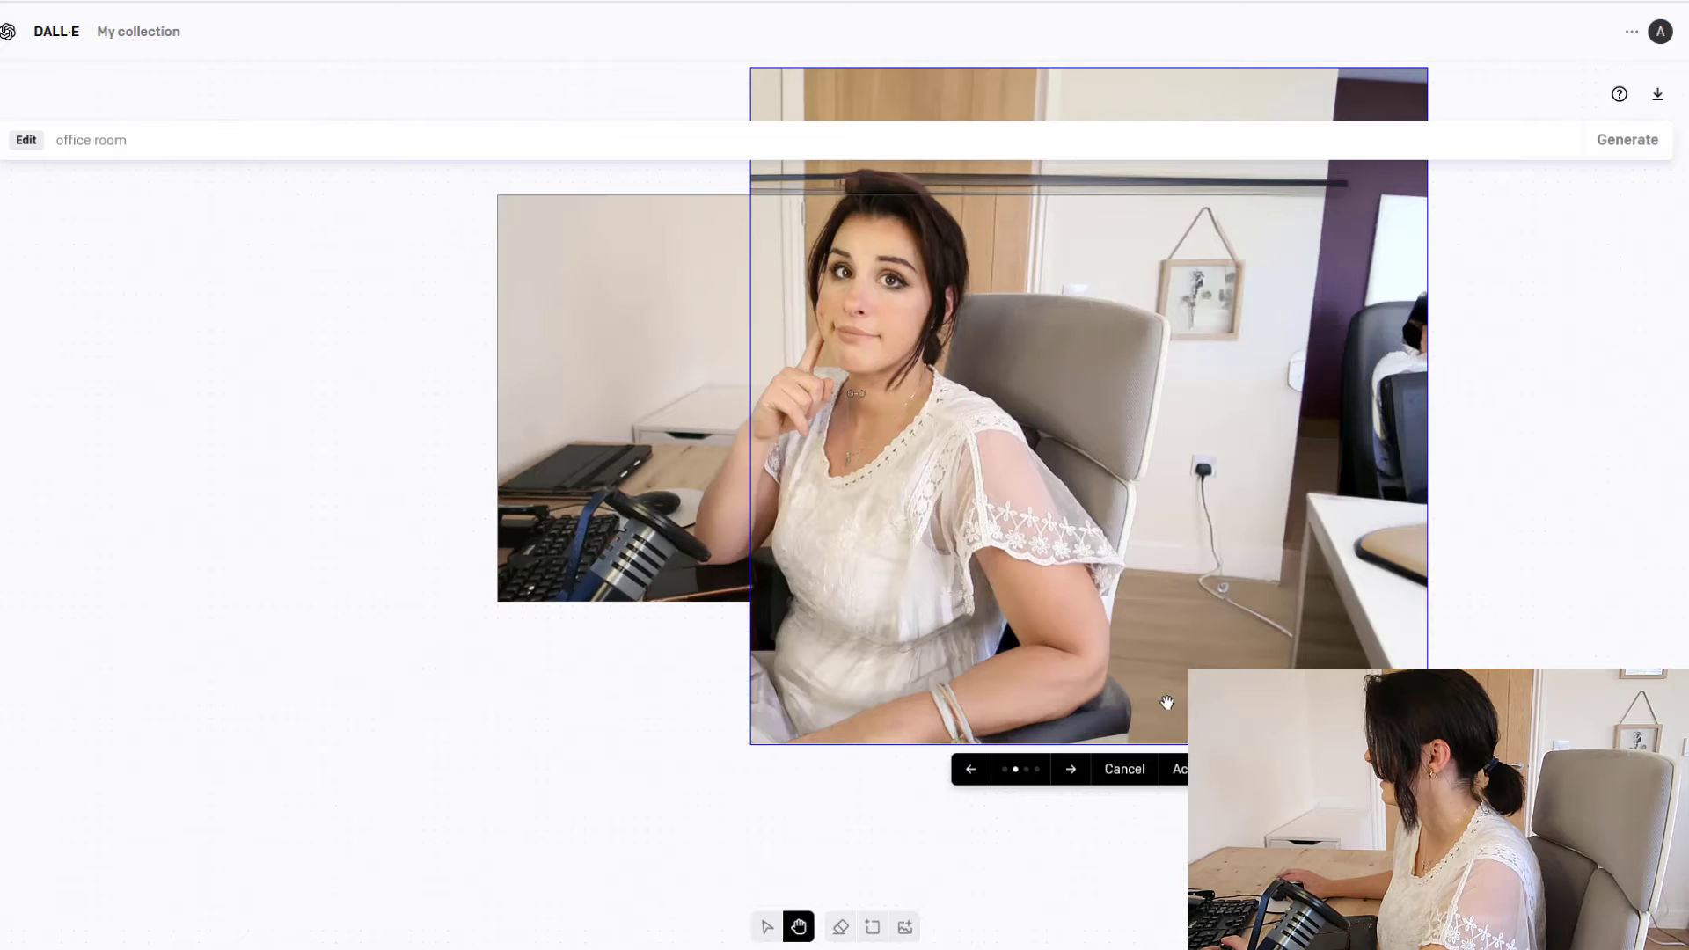
left_click(1072, 769)
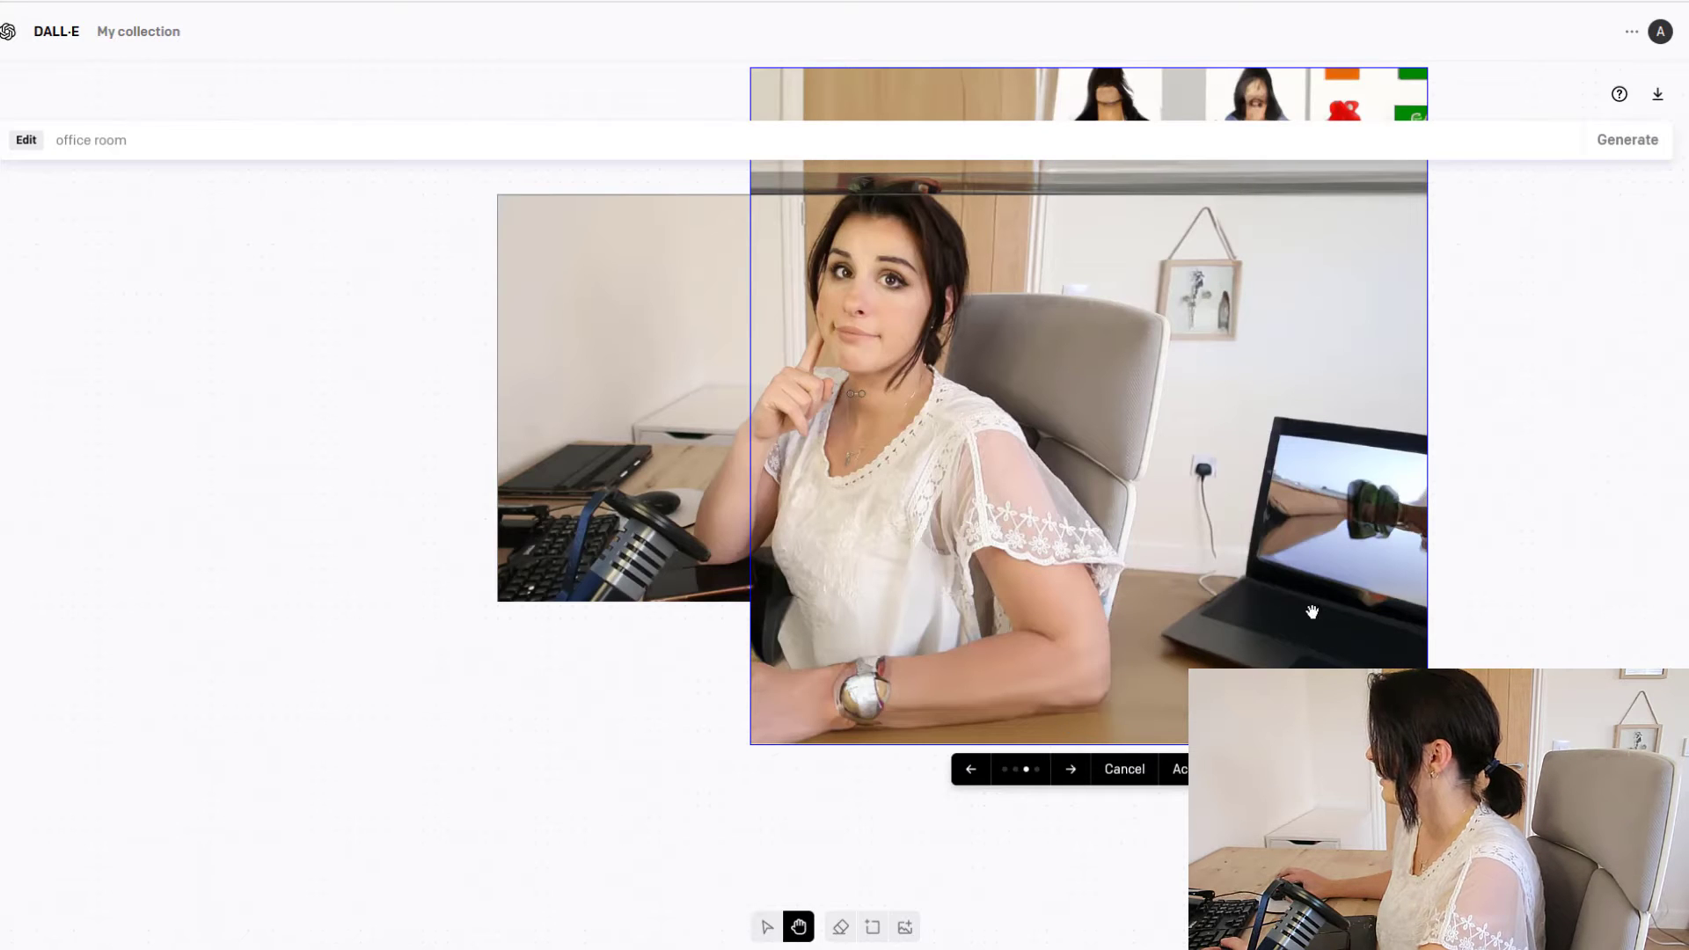
left_click(1070, 770)
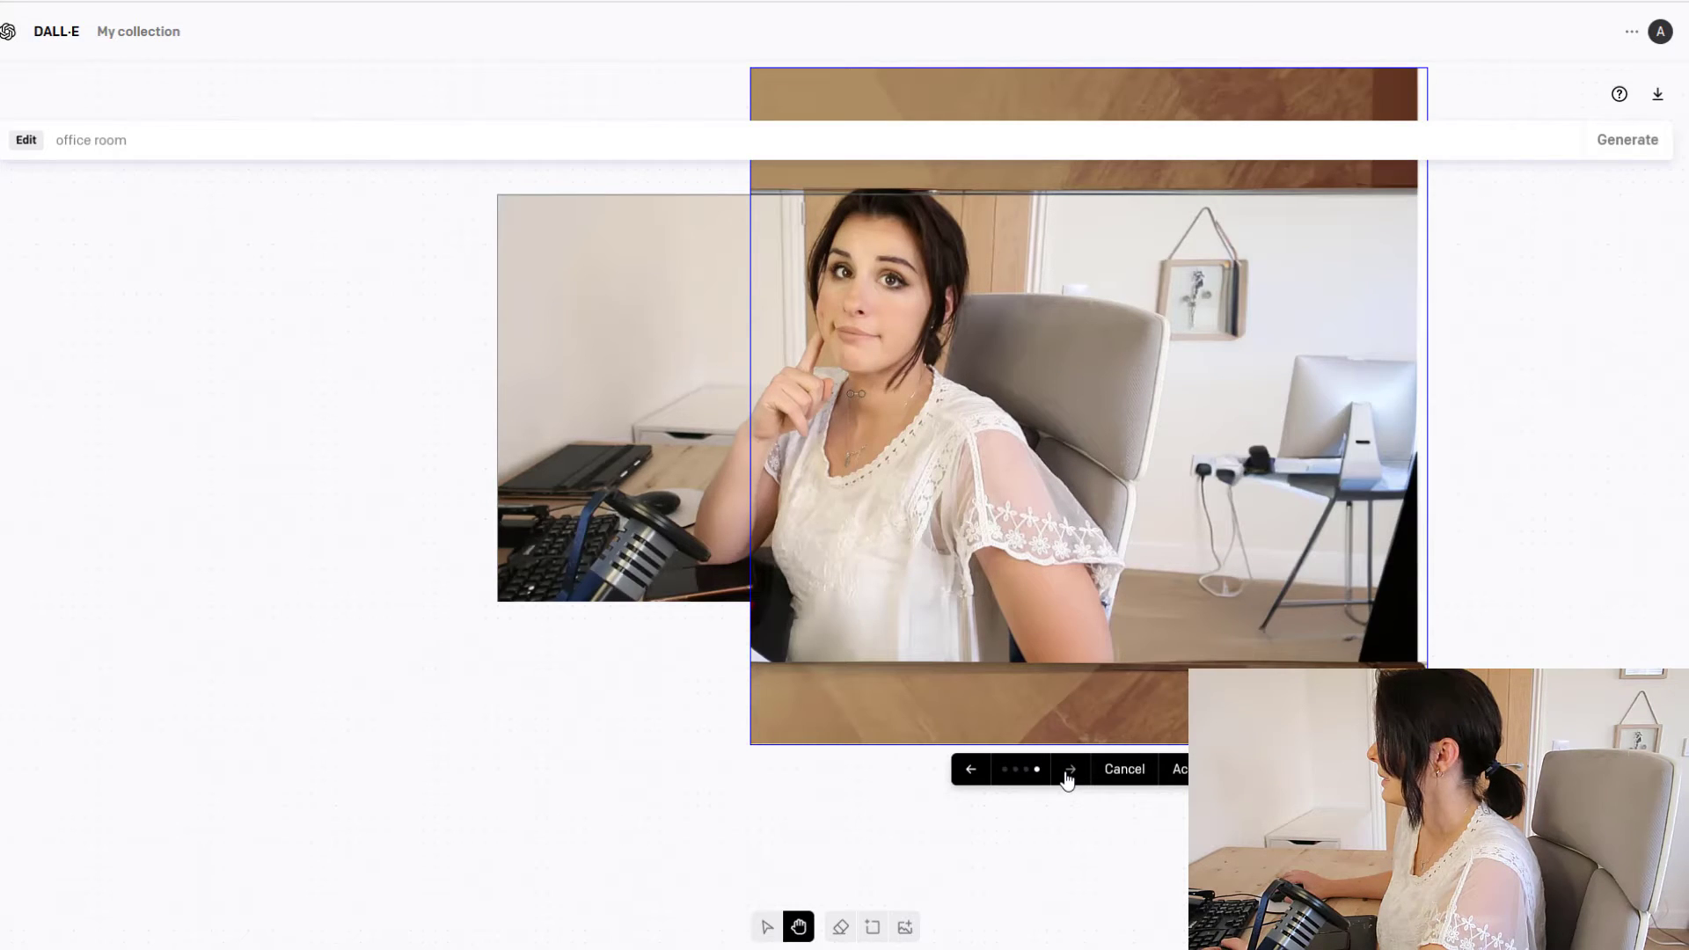
left_click(1068, 771)
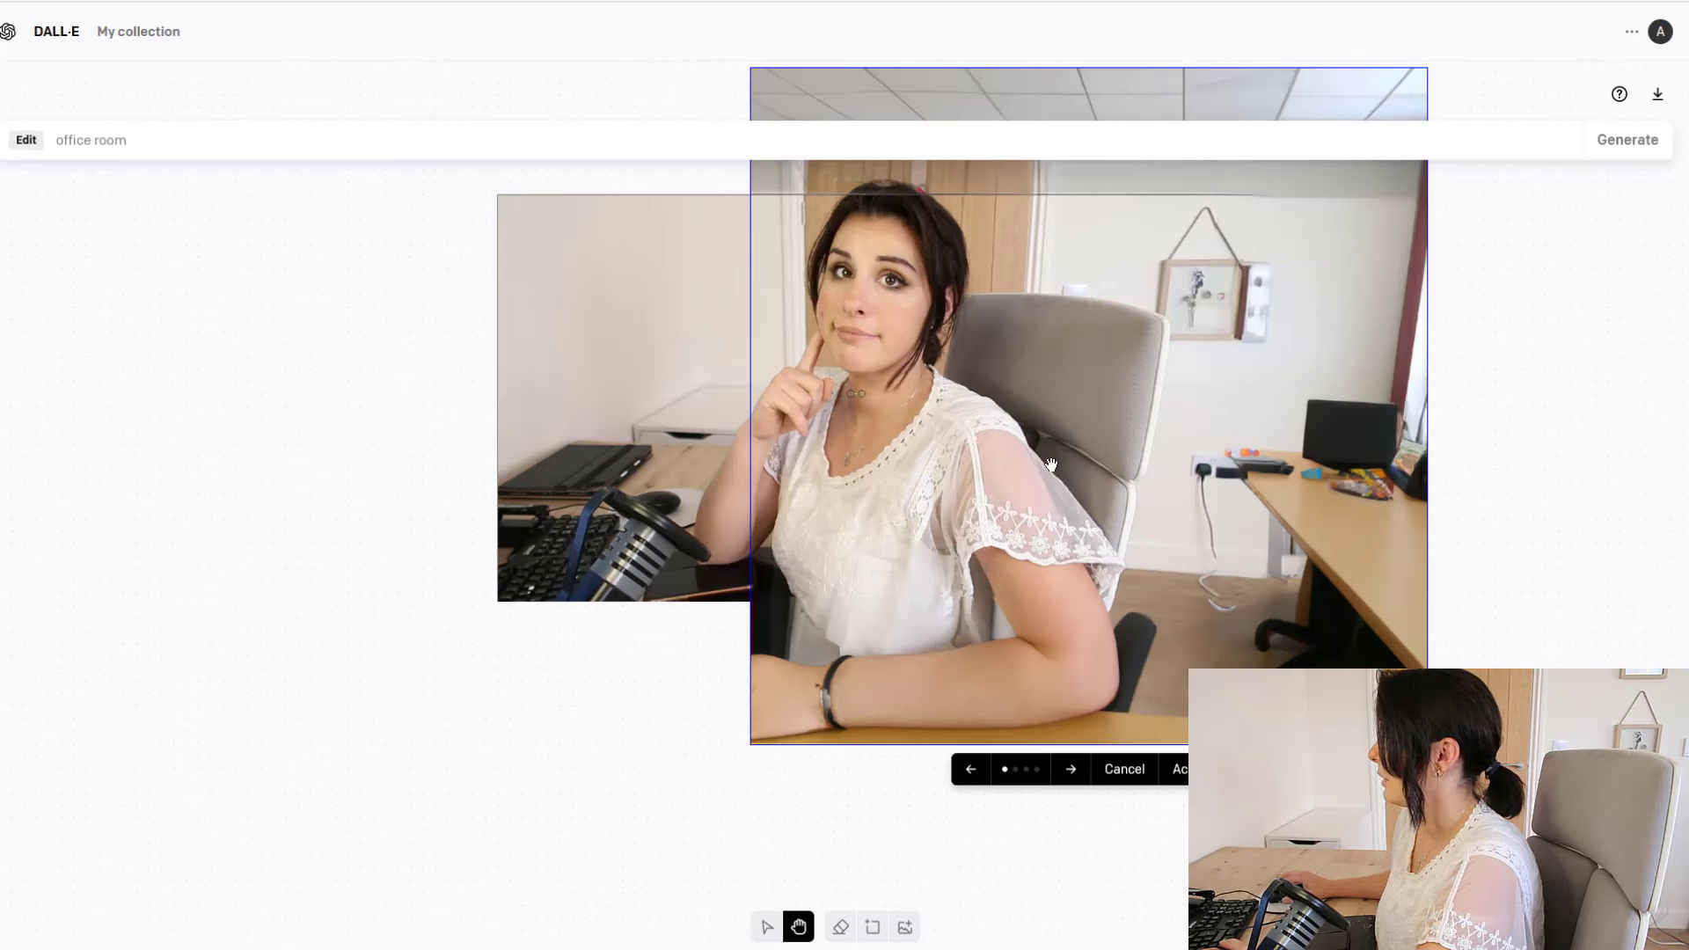
left_click(1073, 771)
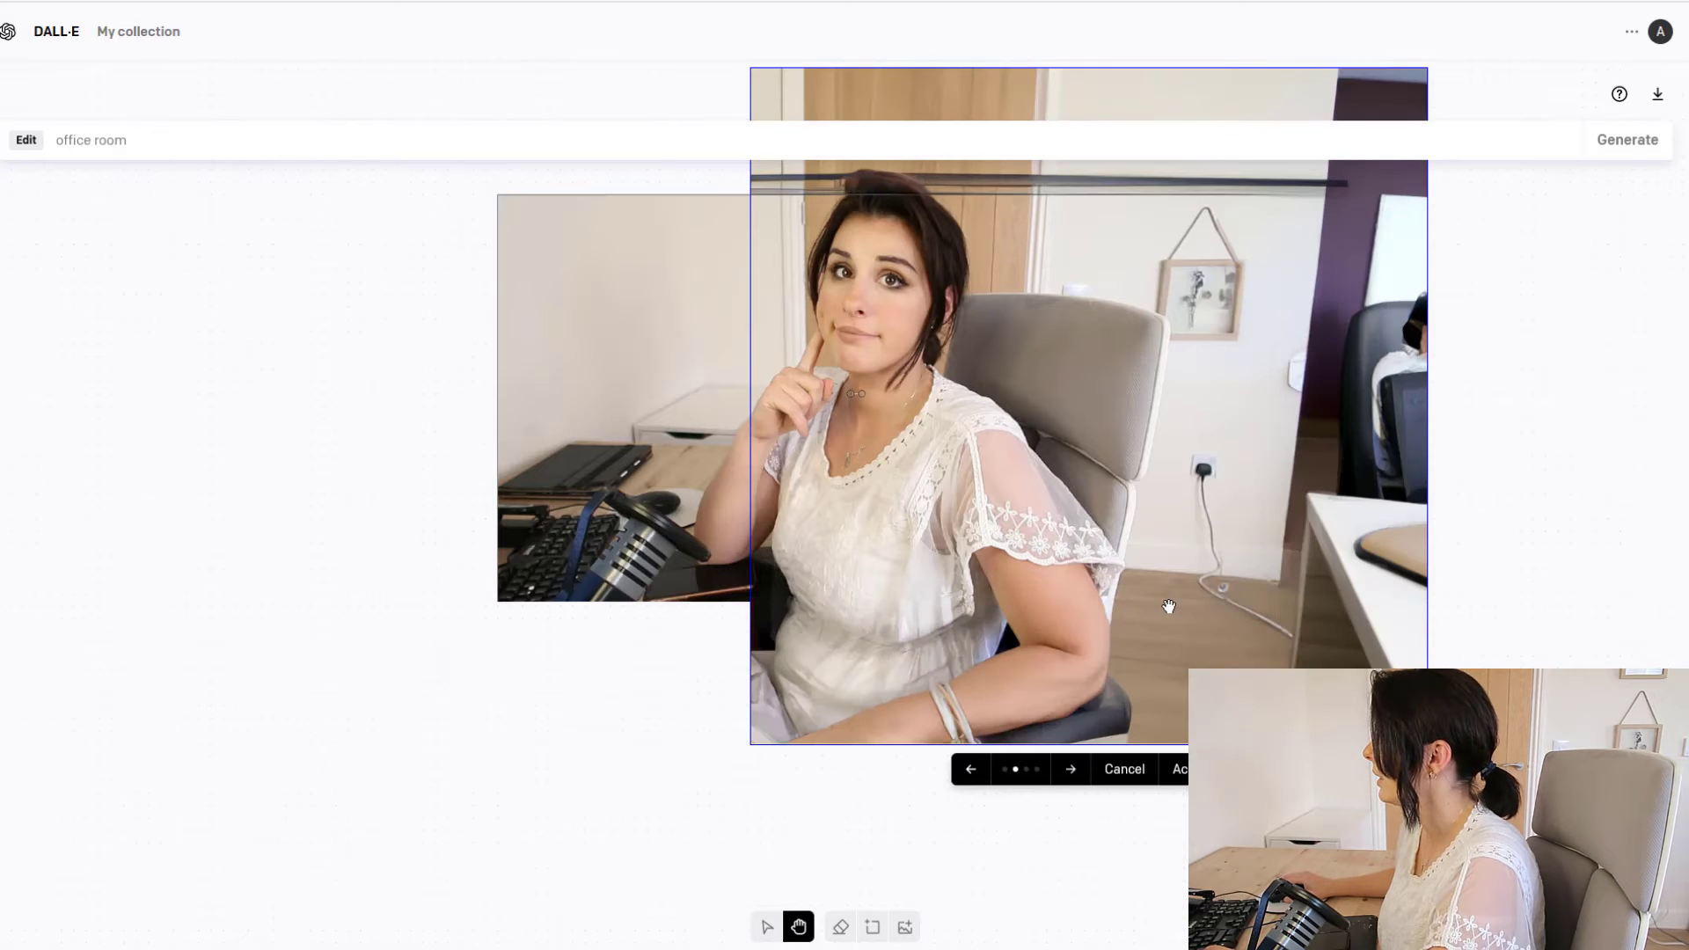
scroll(1168, 607, "up", 2)
scroll(1146, 658, "down", 1)
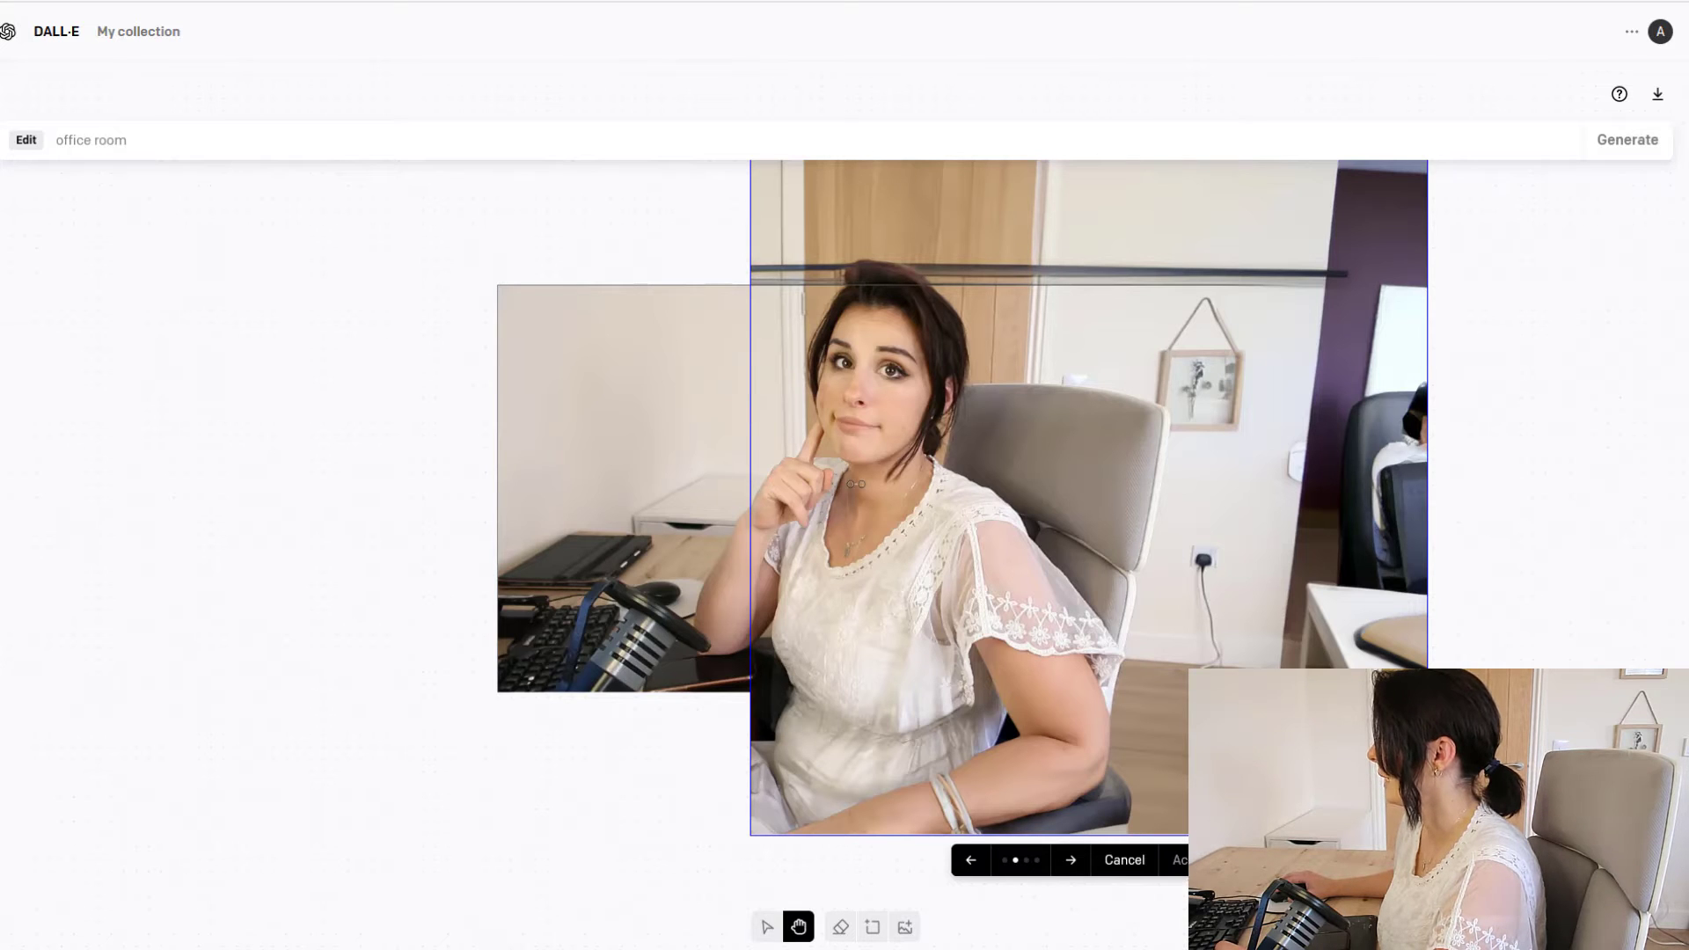
Keep the purple-walled extension and generate an office-room fill on the photo's left side
left_click(1125, 860)
key("v")
left_click_drag(1149, 693, 449, 646)
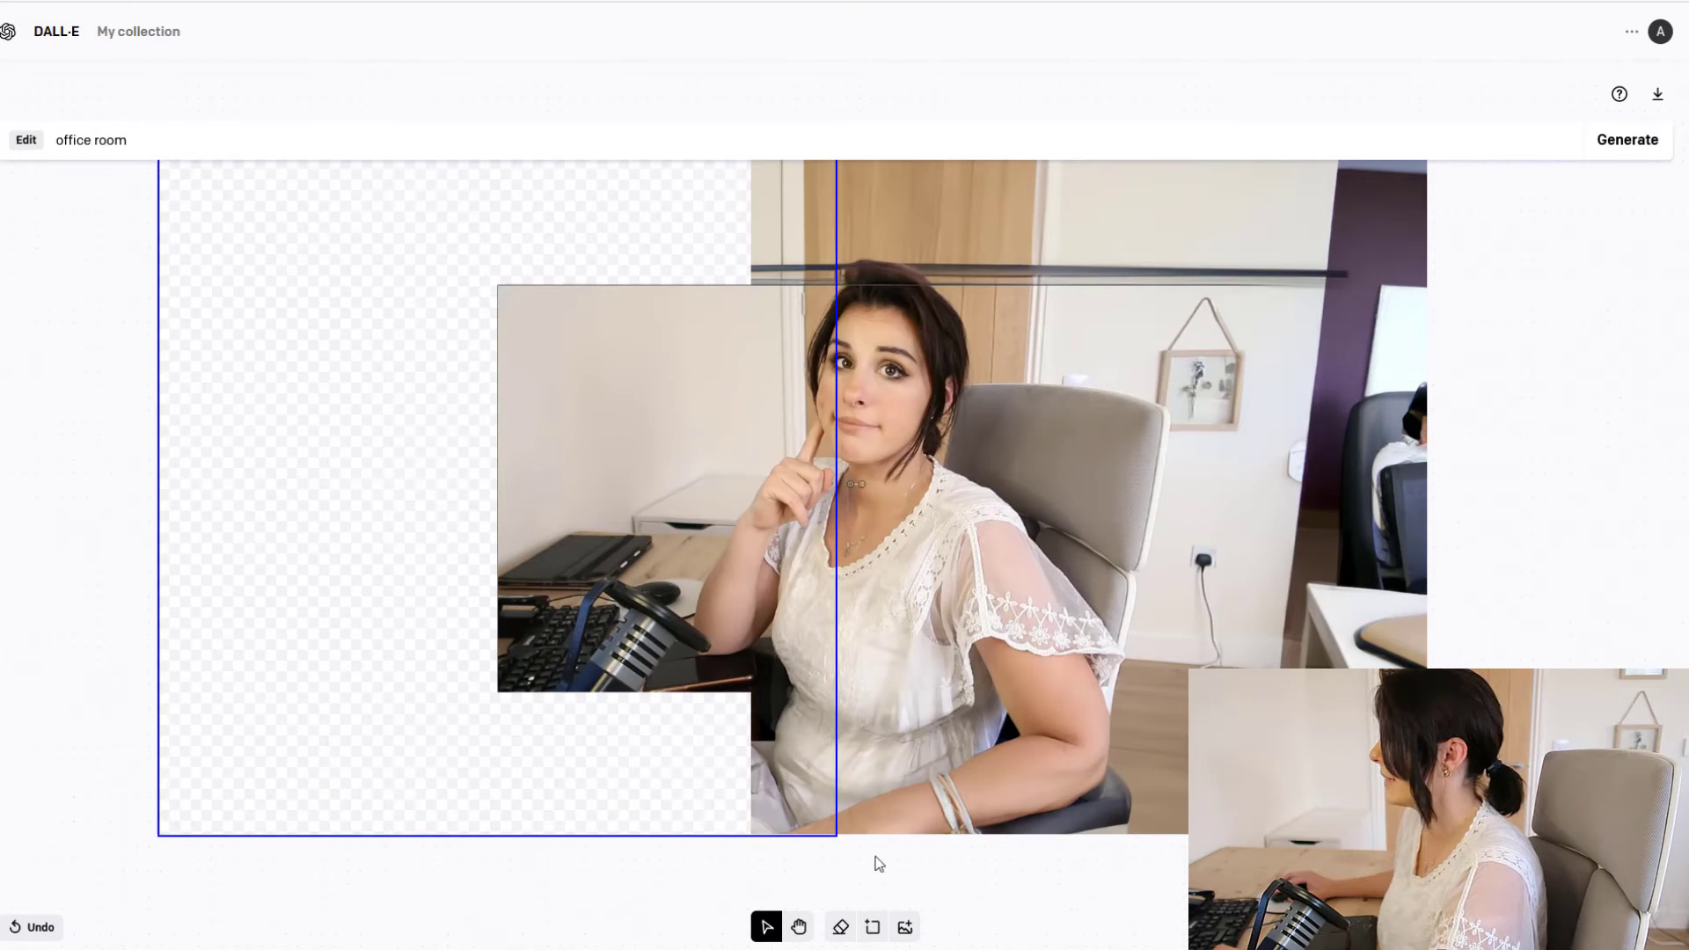
left_click(1627, 143)
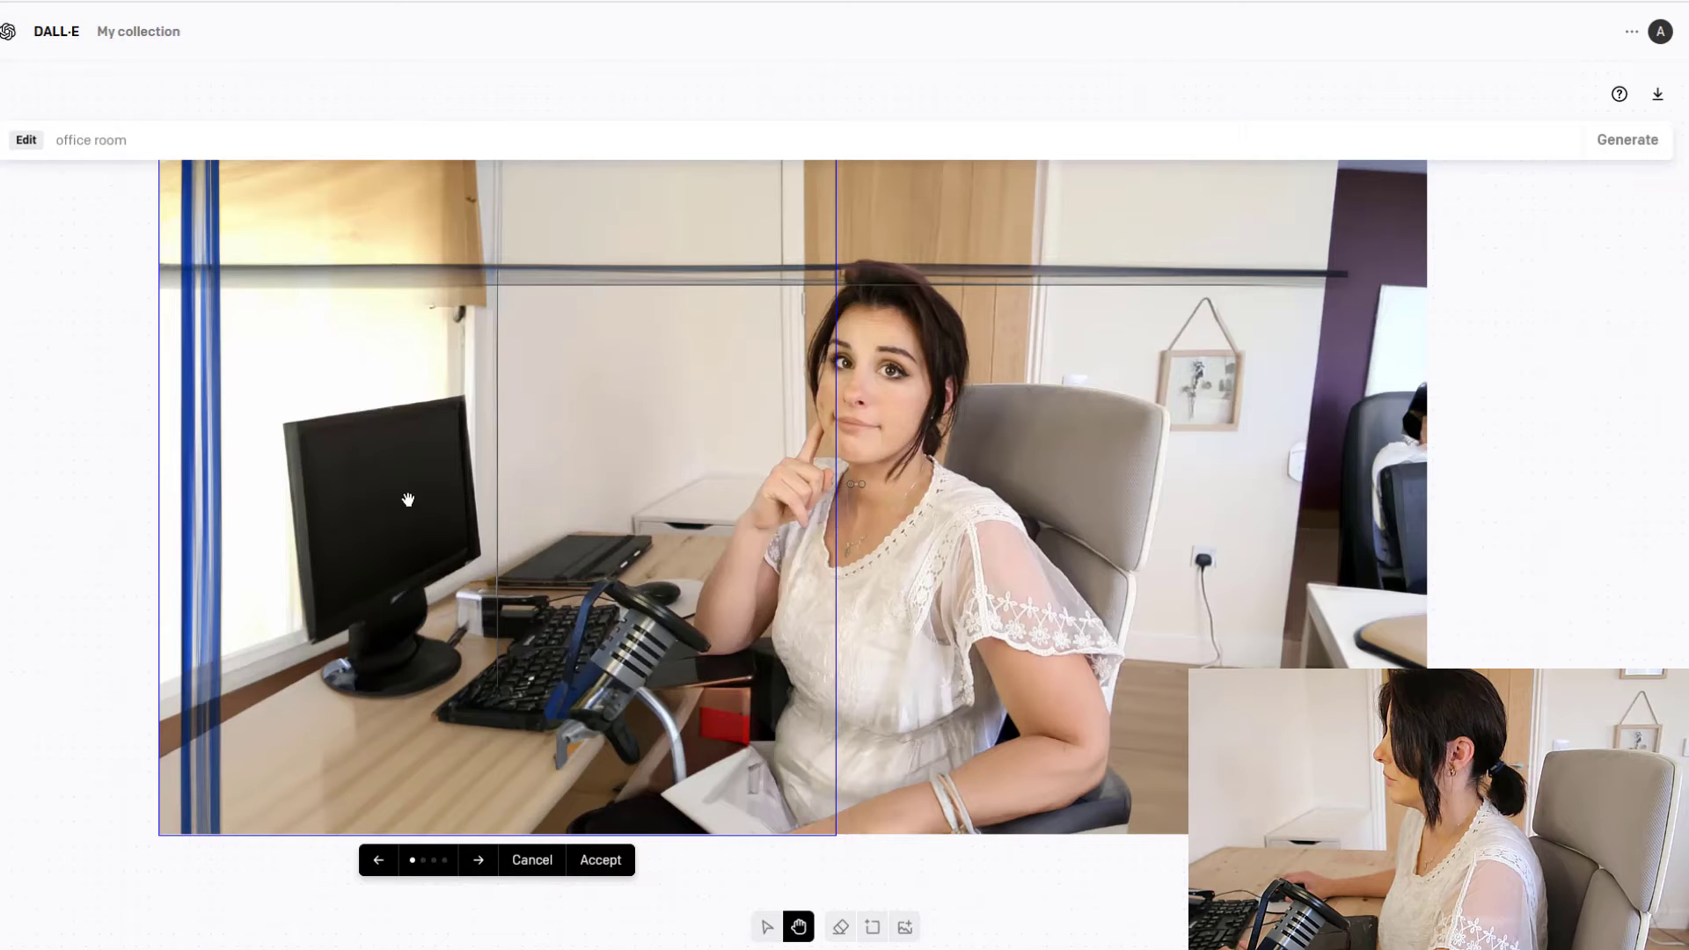
Browse the four left-side variations and accept the window-and-monitor fill
left_click(479, 861)
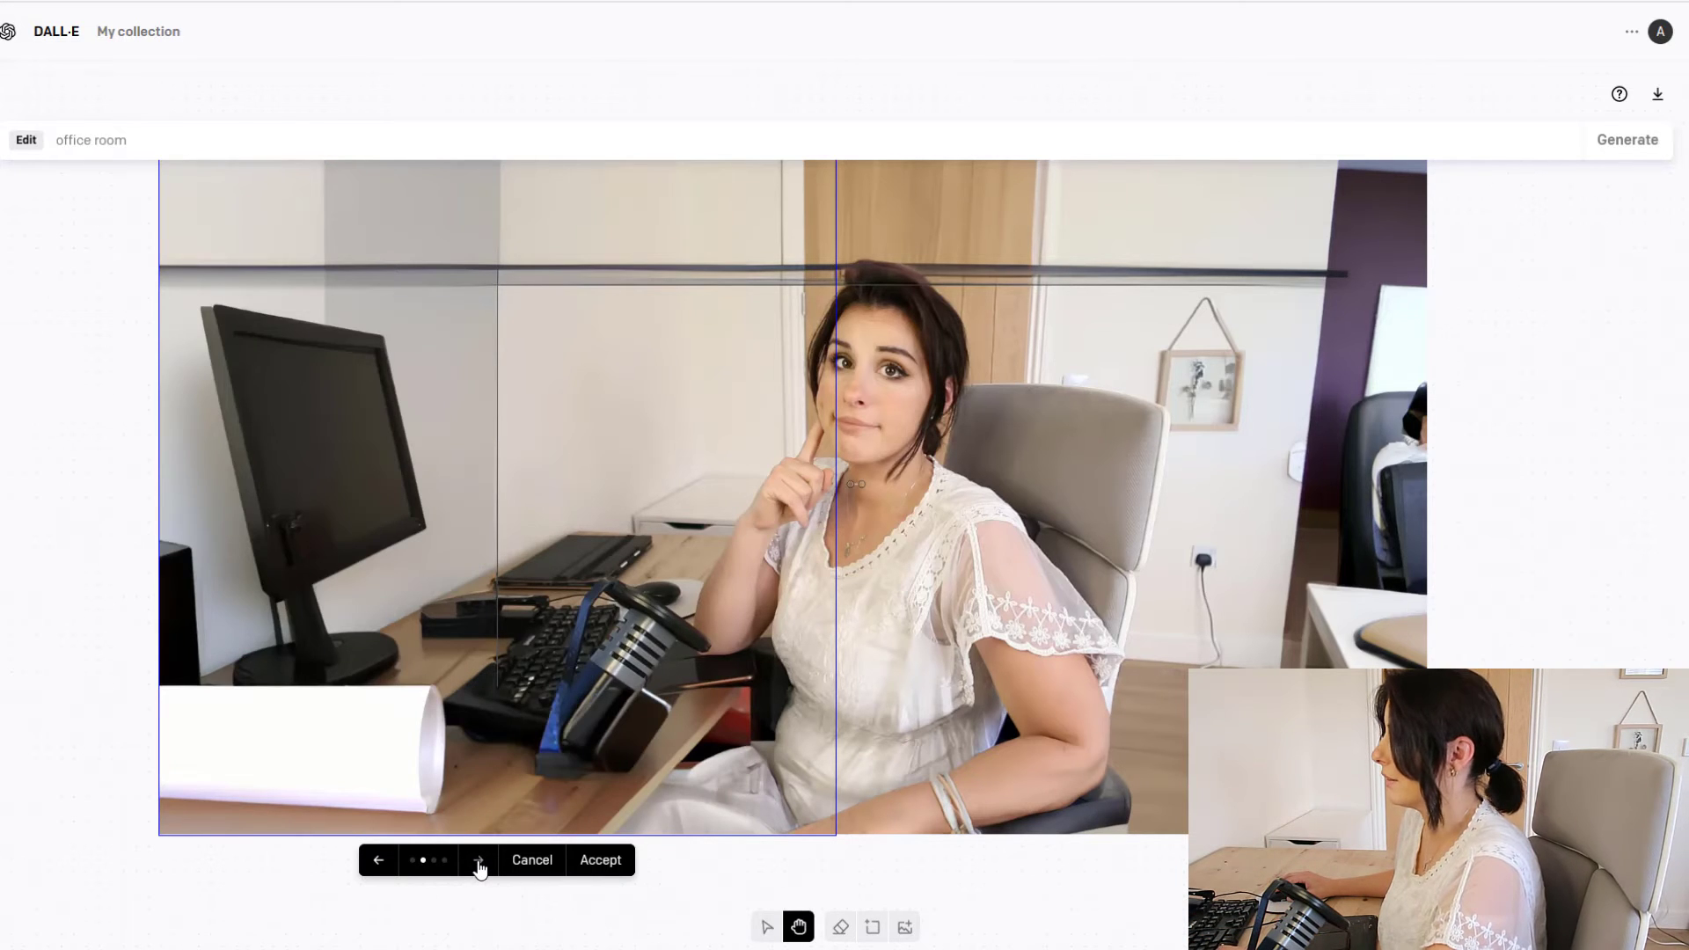
left_click(479, 861)
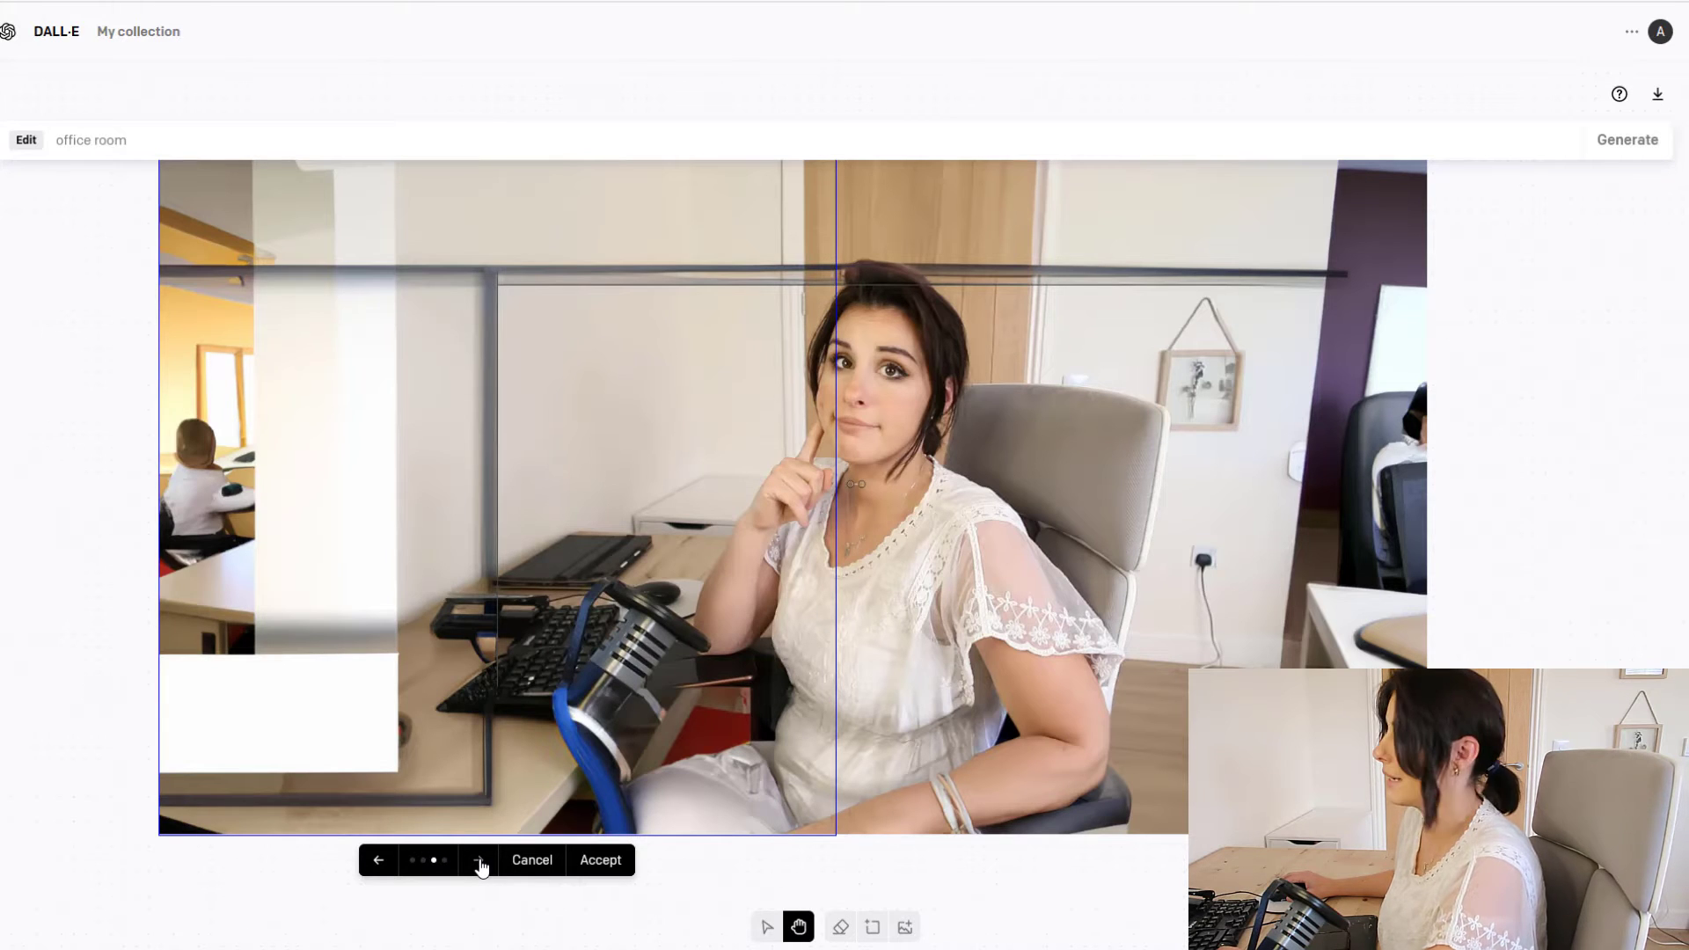
left_click(479, 861)
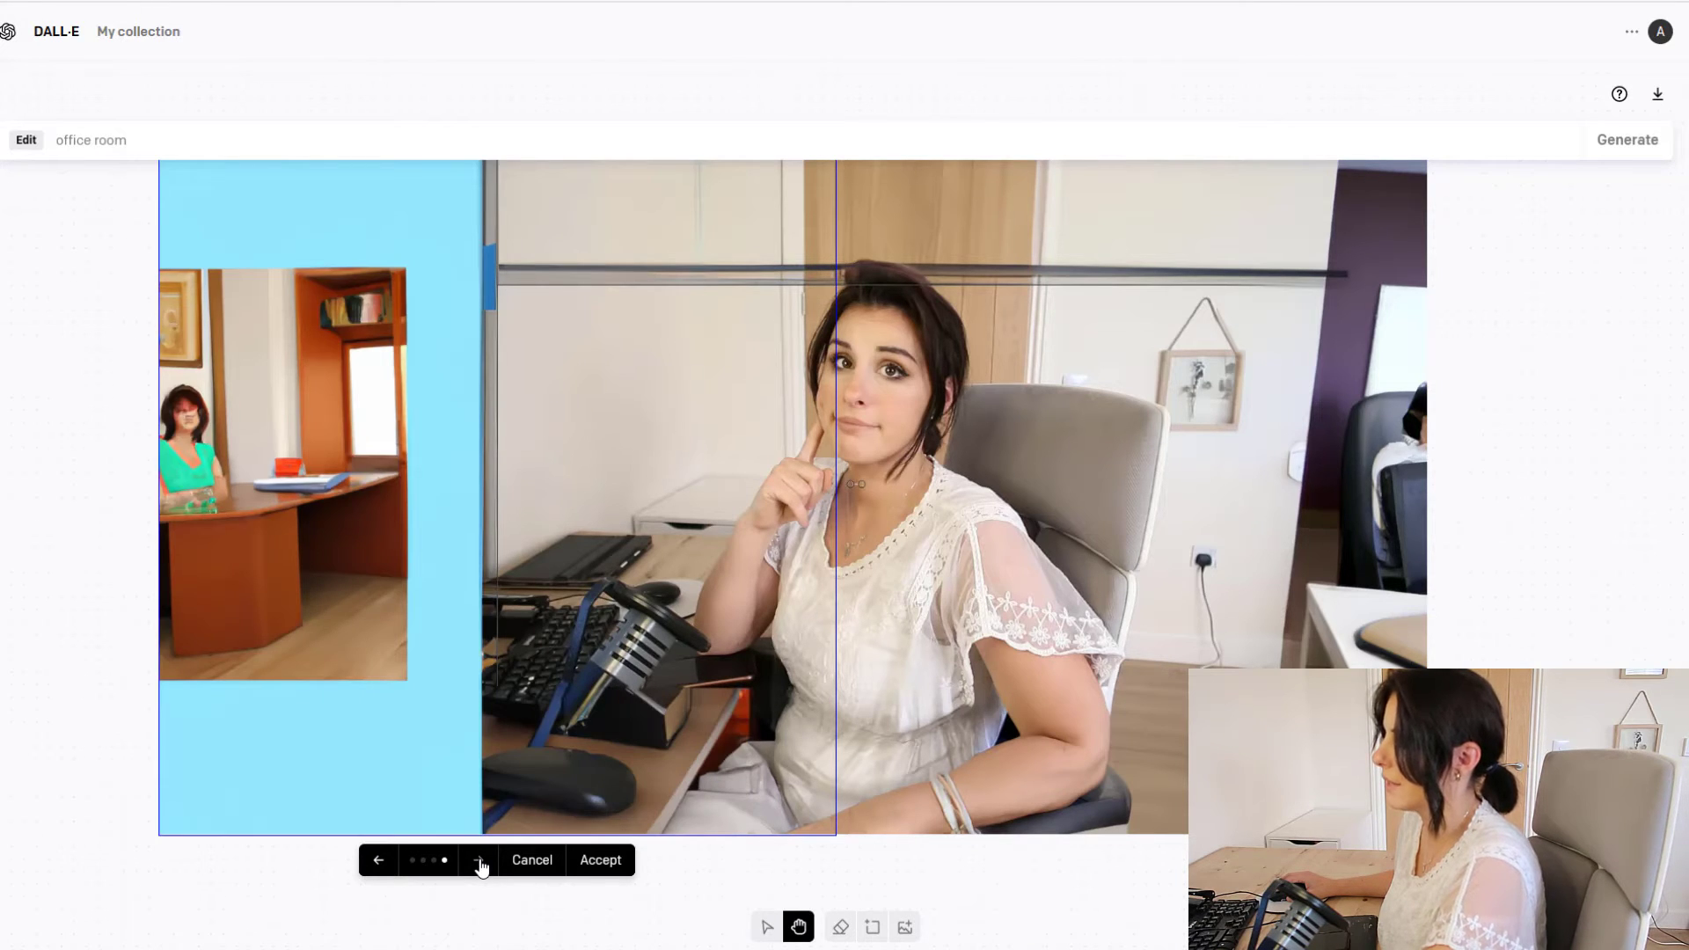
left_click(479, 861)
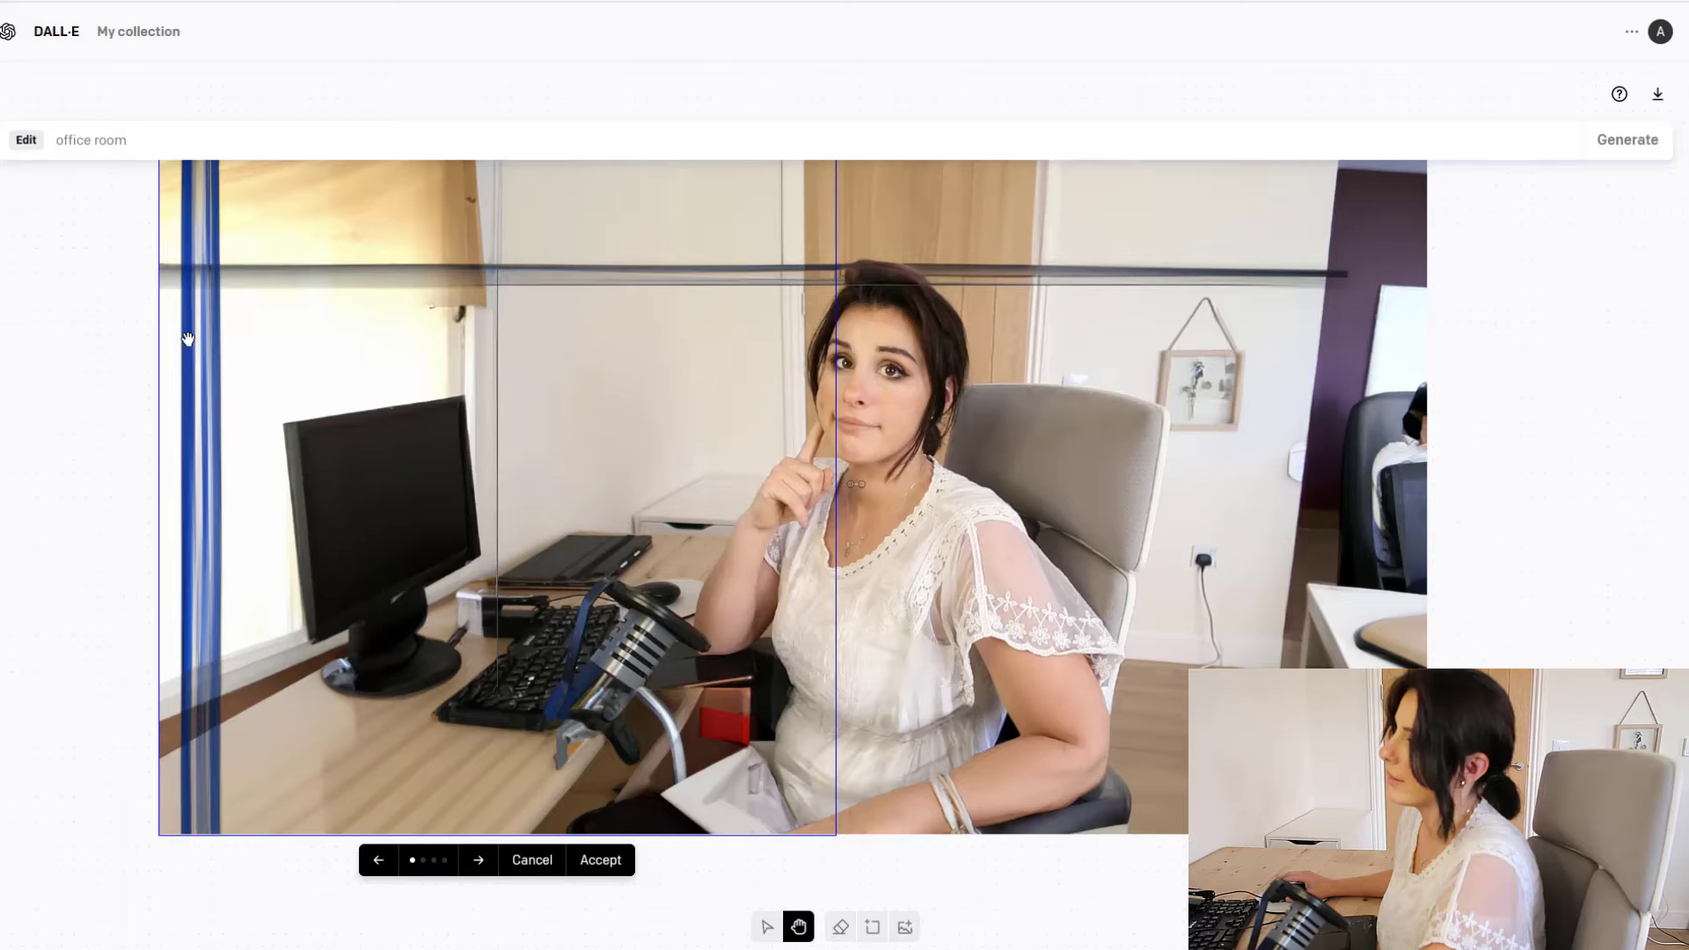
left_click(600, 861)
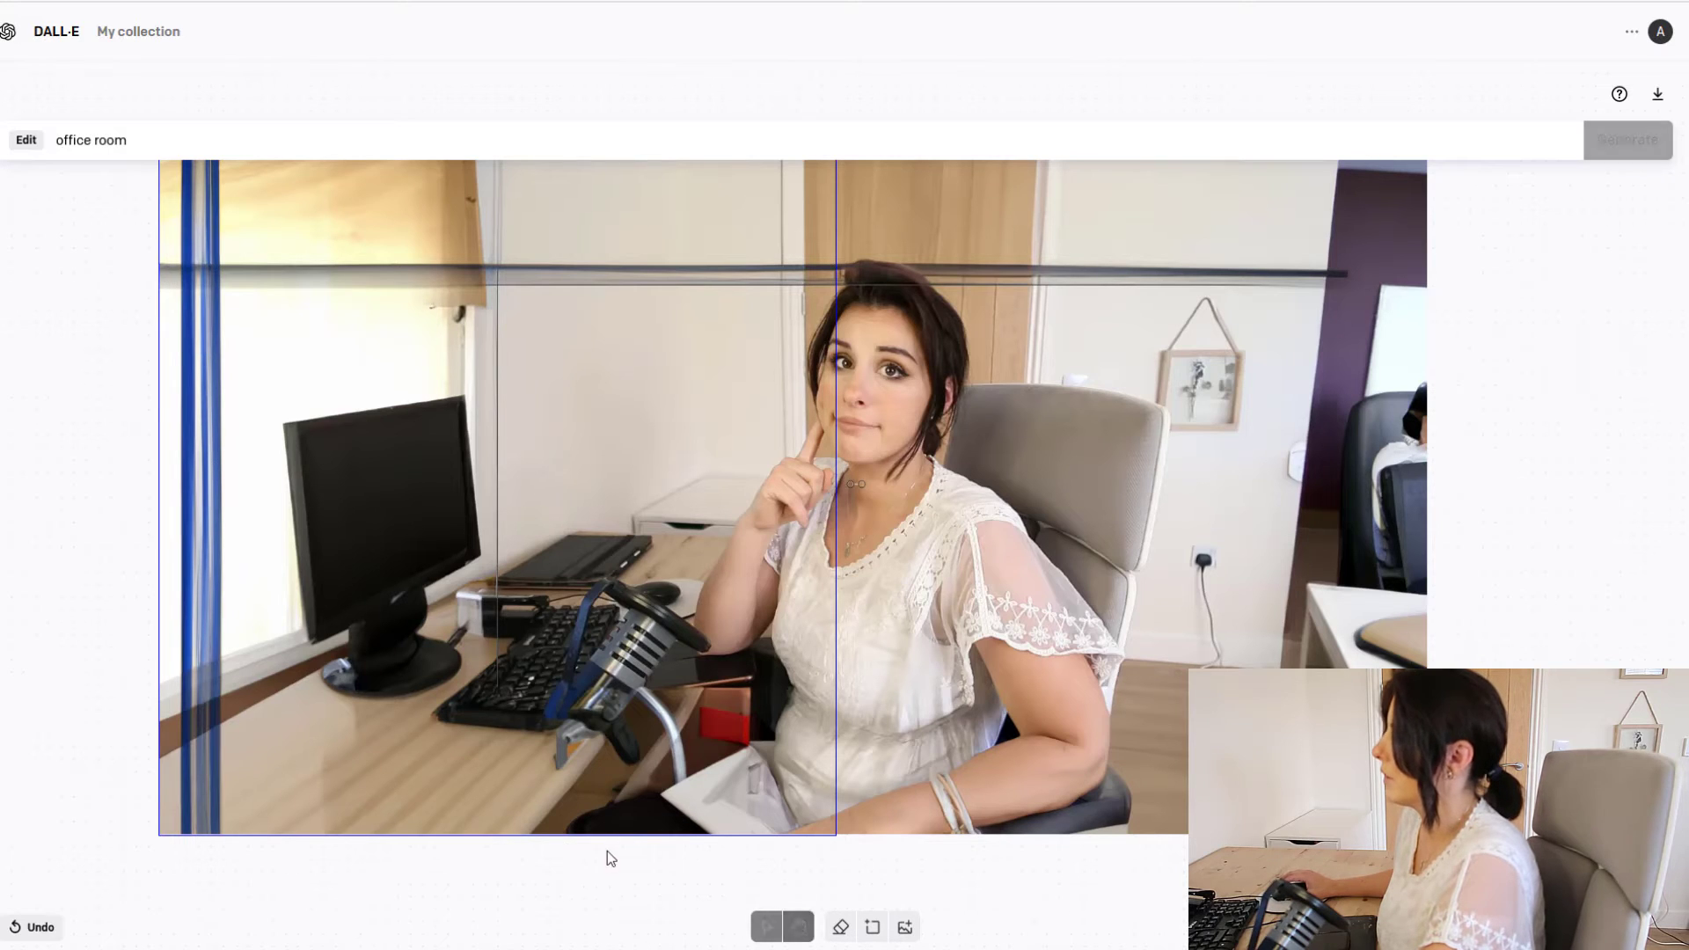
Erase the blue left-edge stripe and overlong shelf line, then regenerate those areas
left_click(839, 925)
left_click_drag(202, 186, 209, 832)
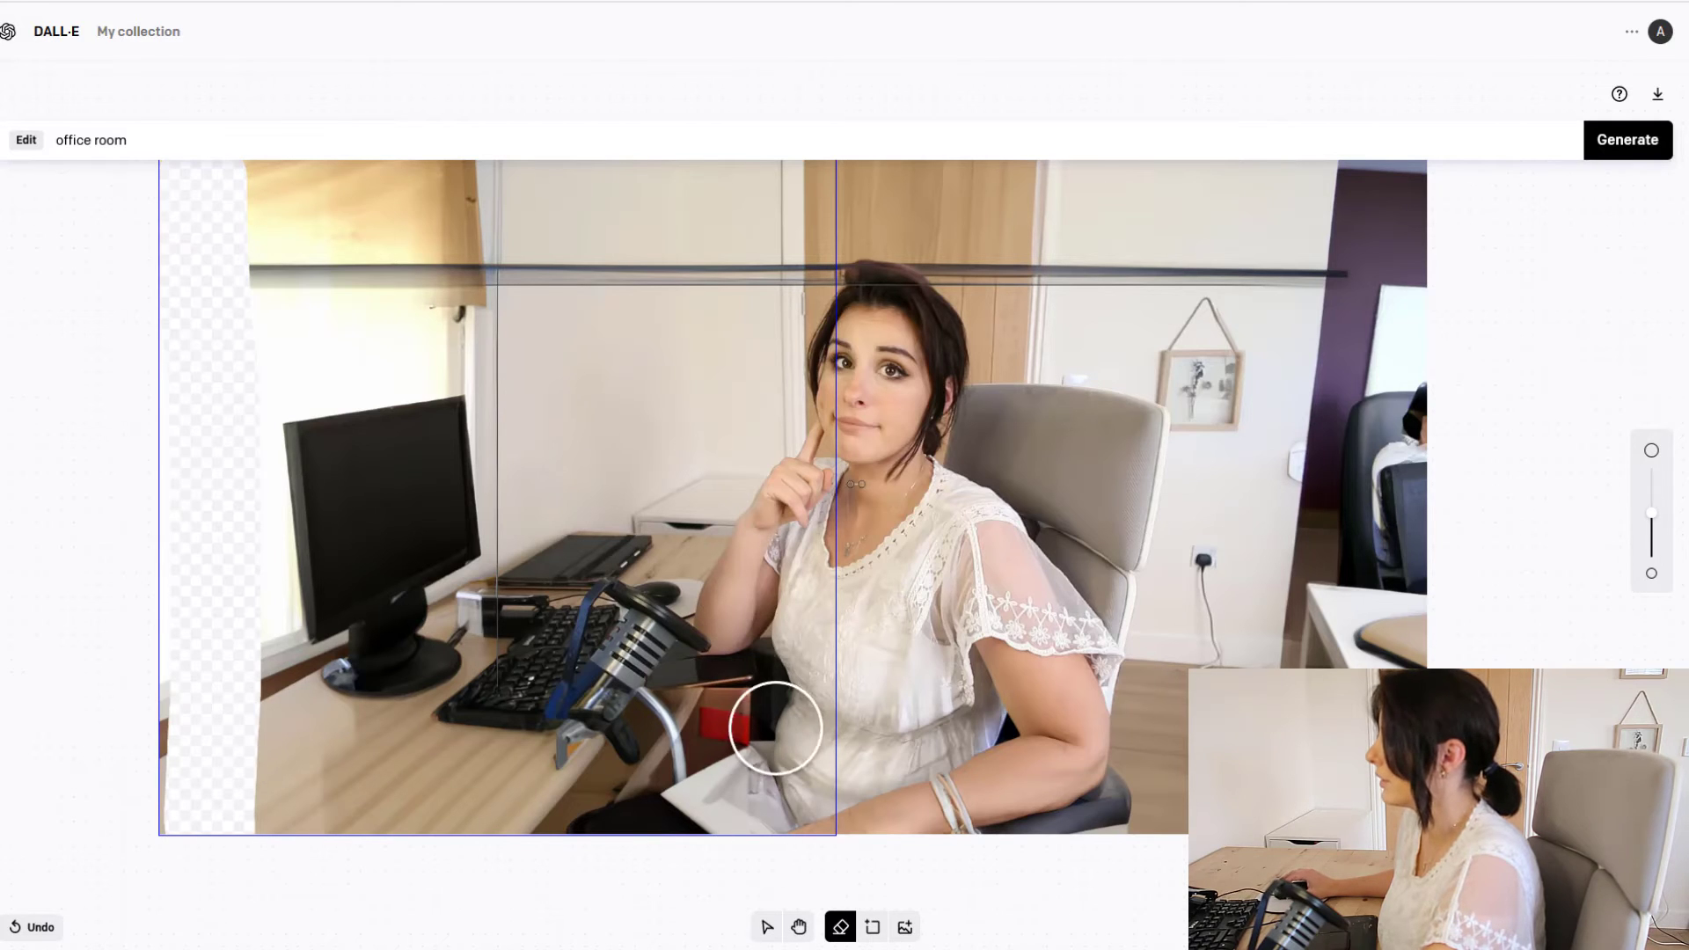
left_click_drag(534, 267, 831, 268)
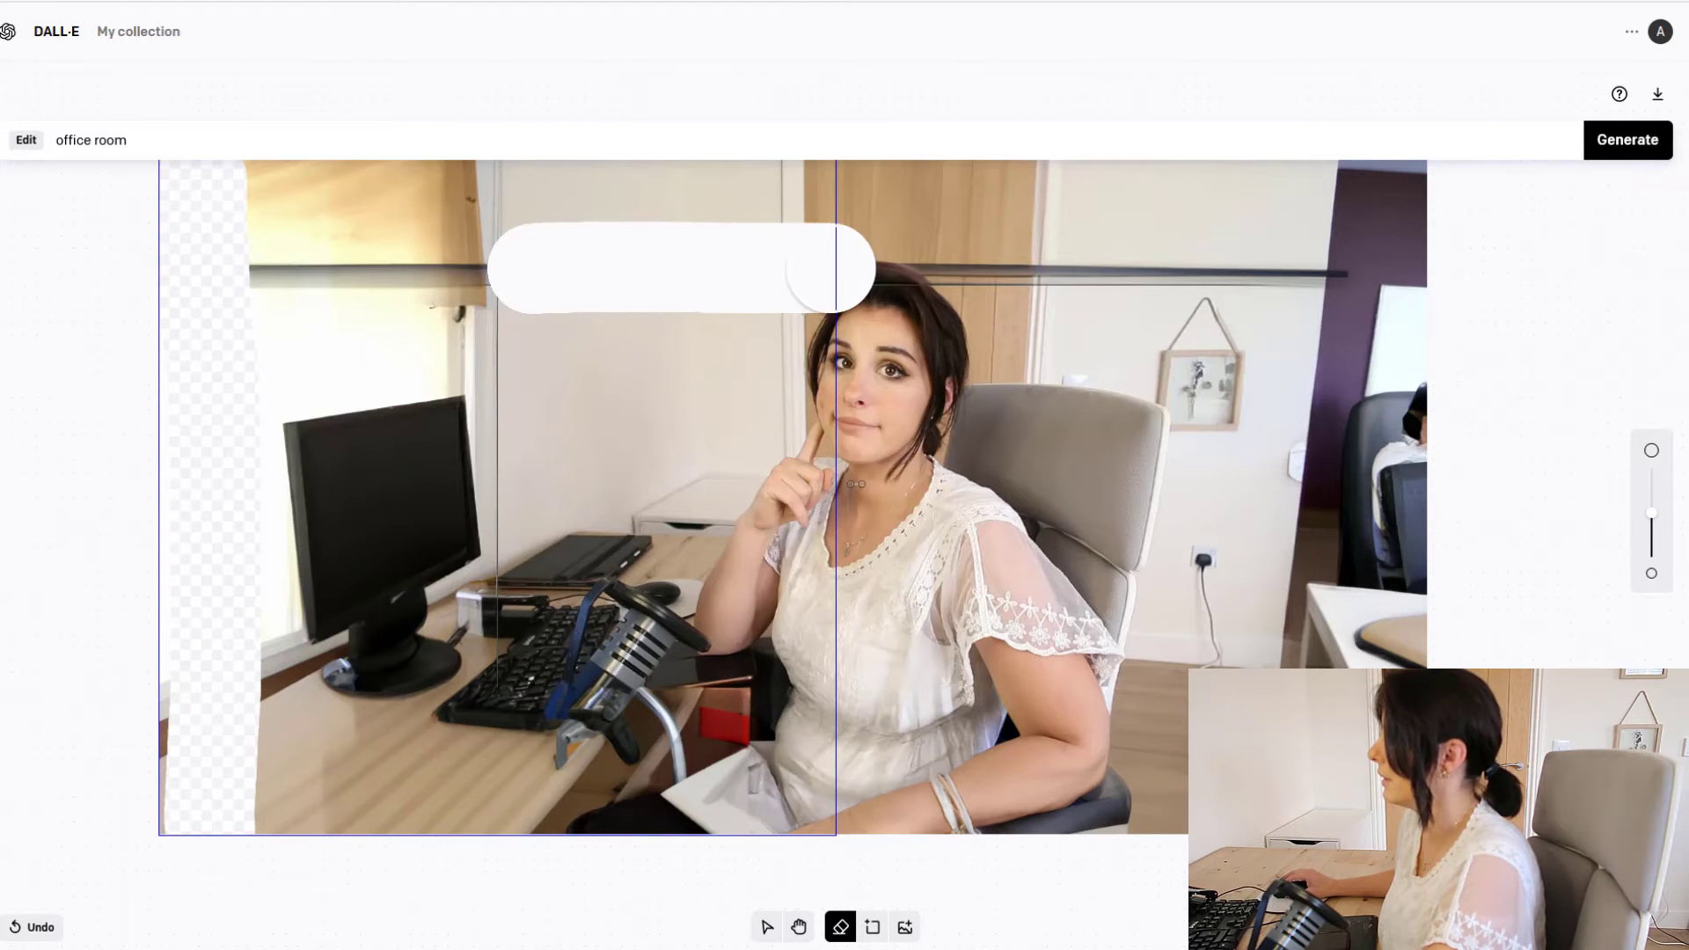
left_click(1579, 152)
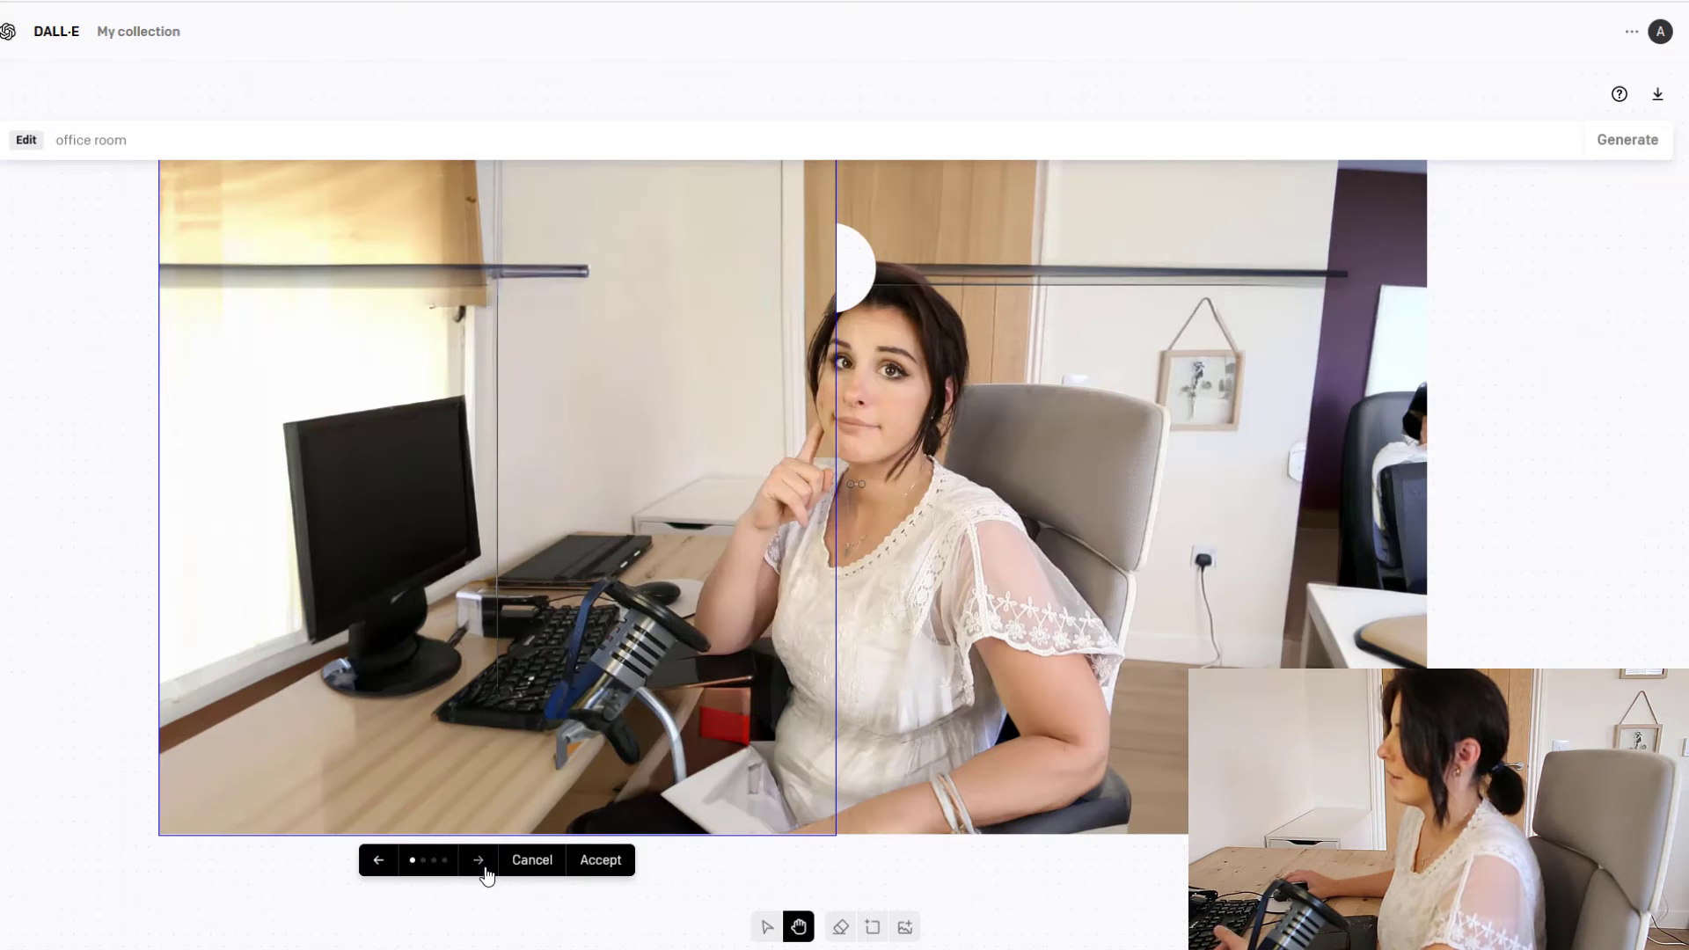
Cycle through the regenerated variants and close the variant bar
left_click(482, 867)
left_click(483, 866)
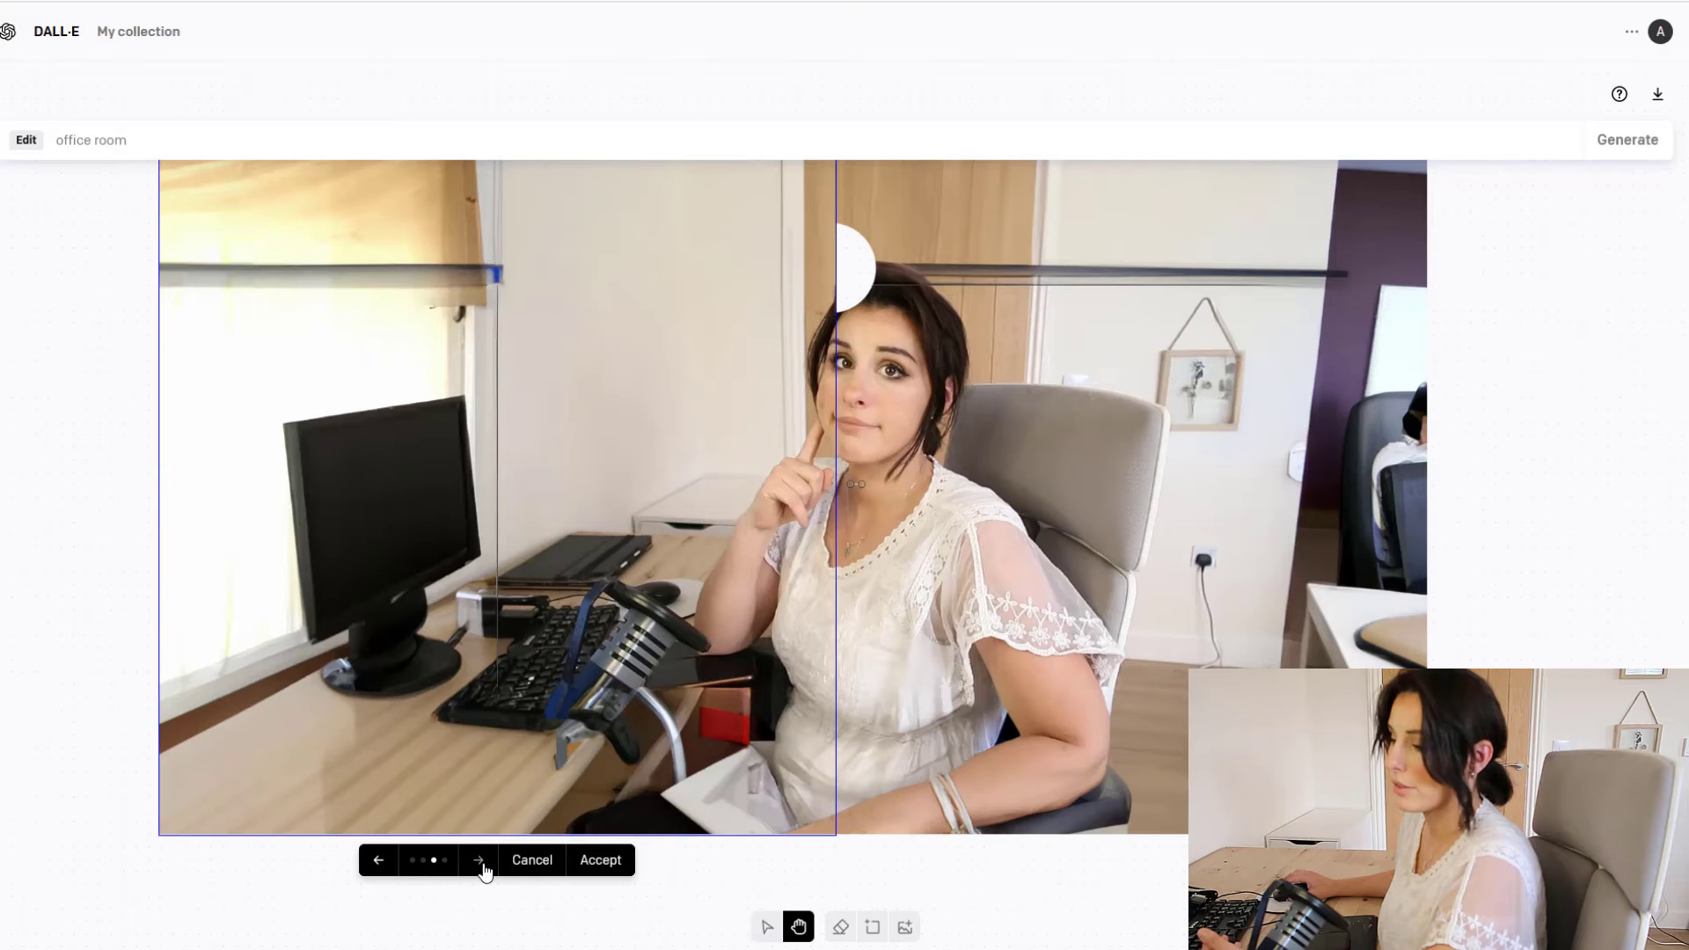
left_click(482, 866)
left_click(482, 866)
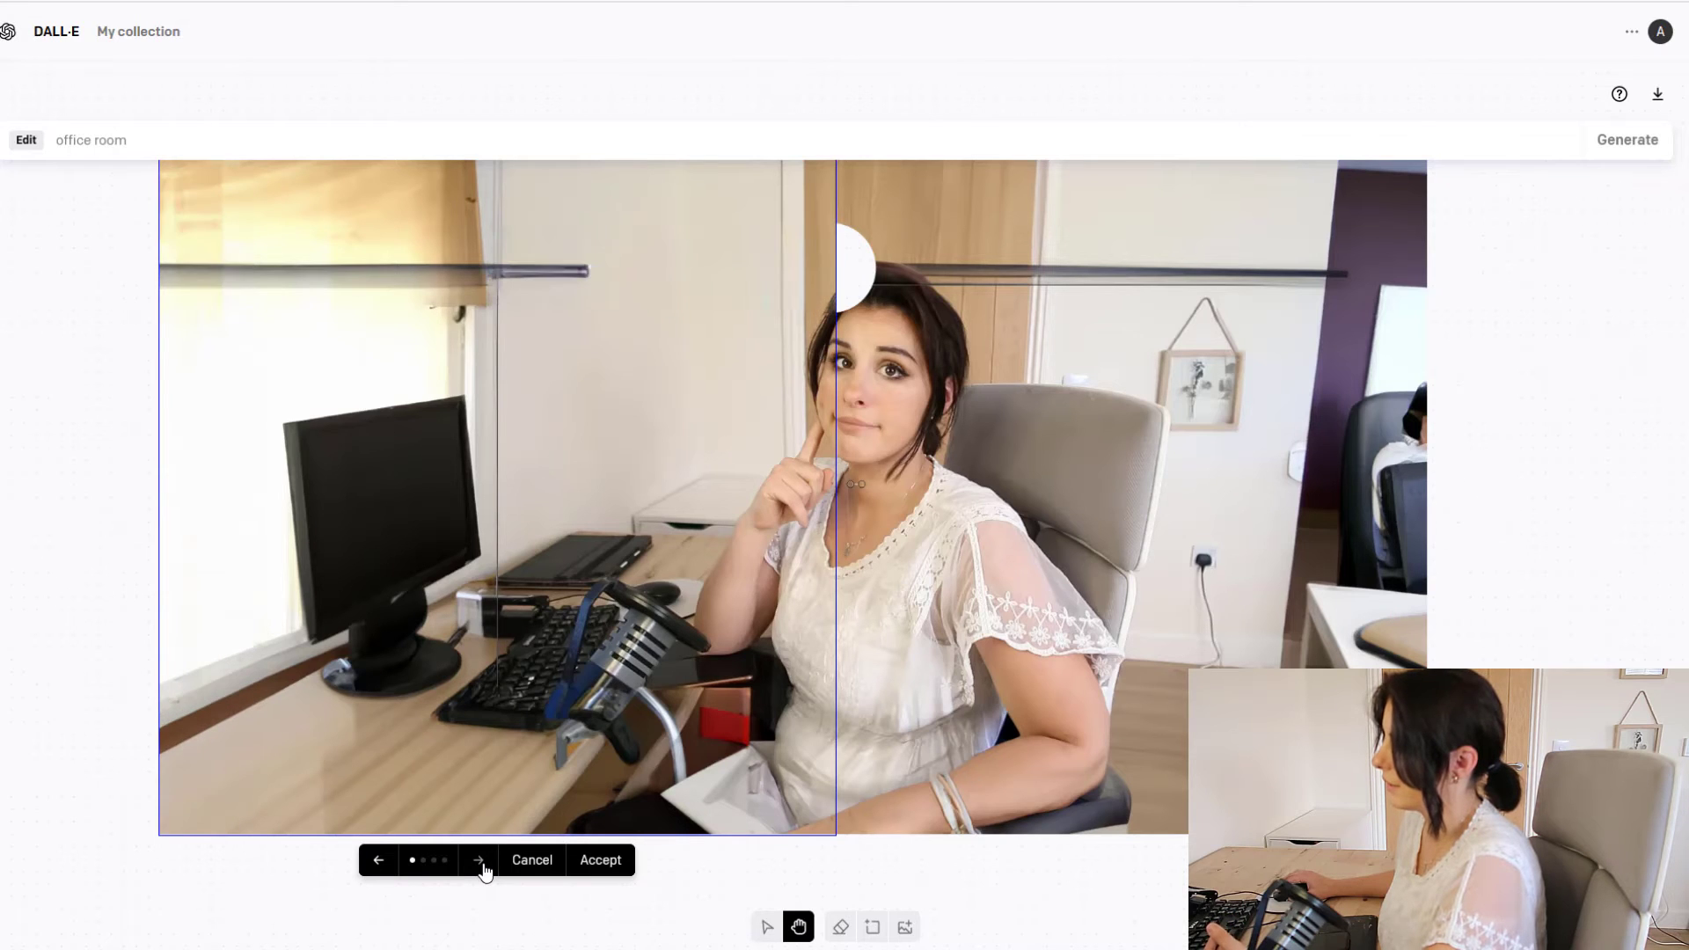
left_click(482, 867)
left_click(482, 867)
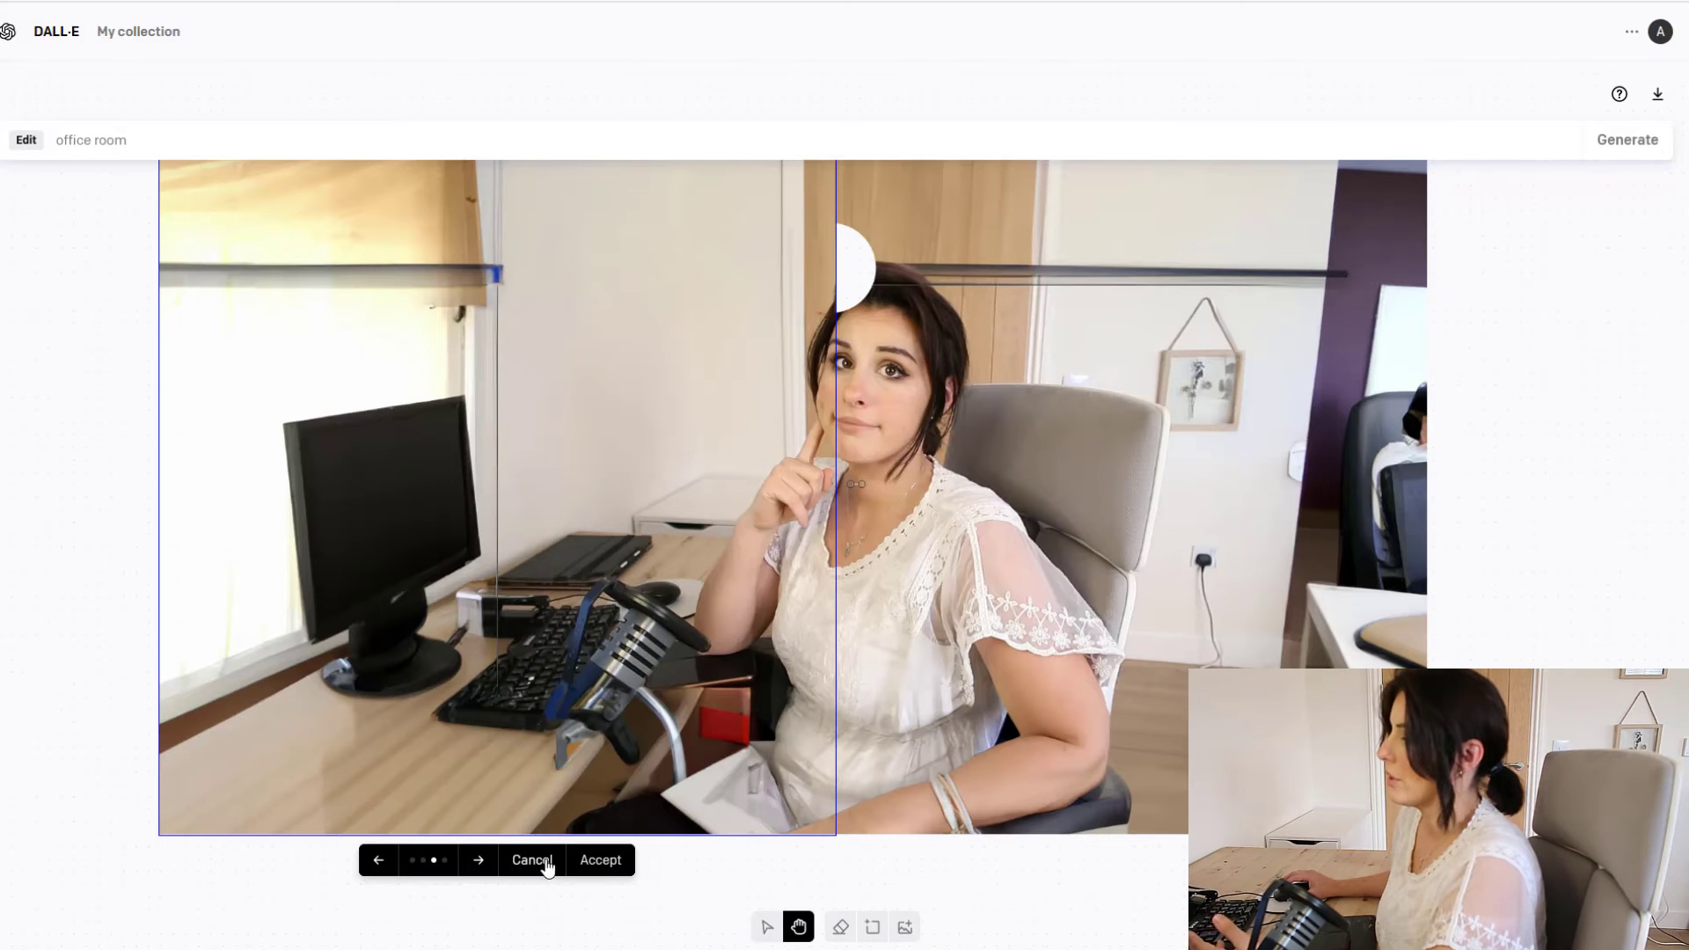
left_click(607, 866)
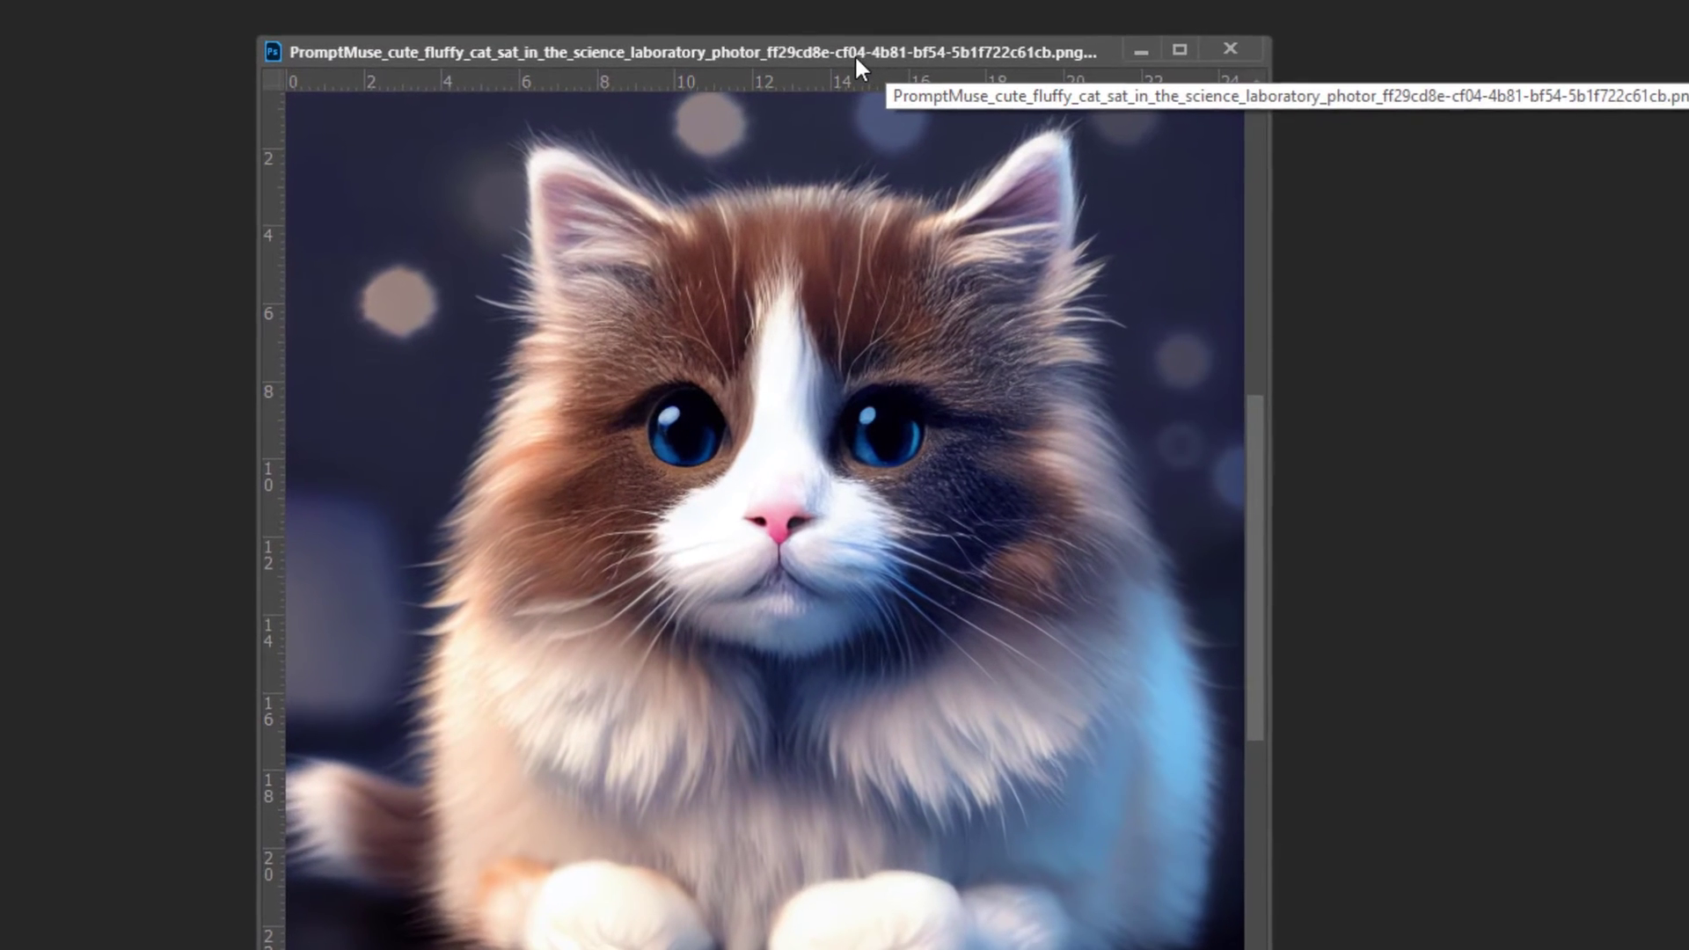
Resize the cat canvas to 1024 × 1024 pixels and hide the Background layer
right_click(851, 51)
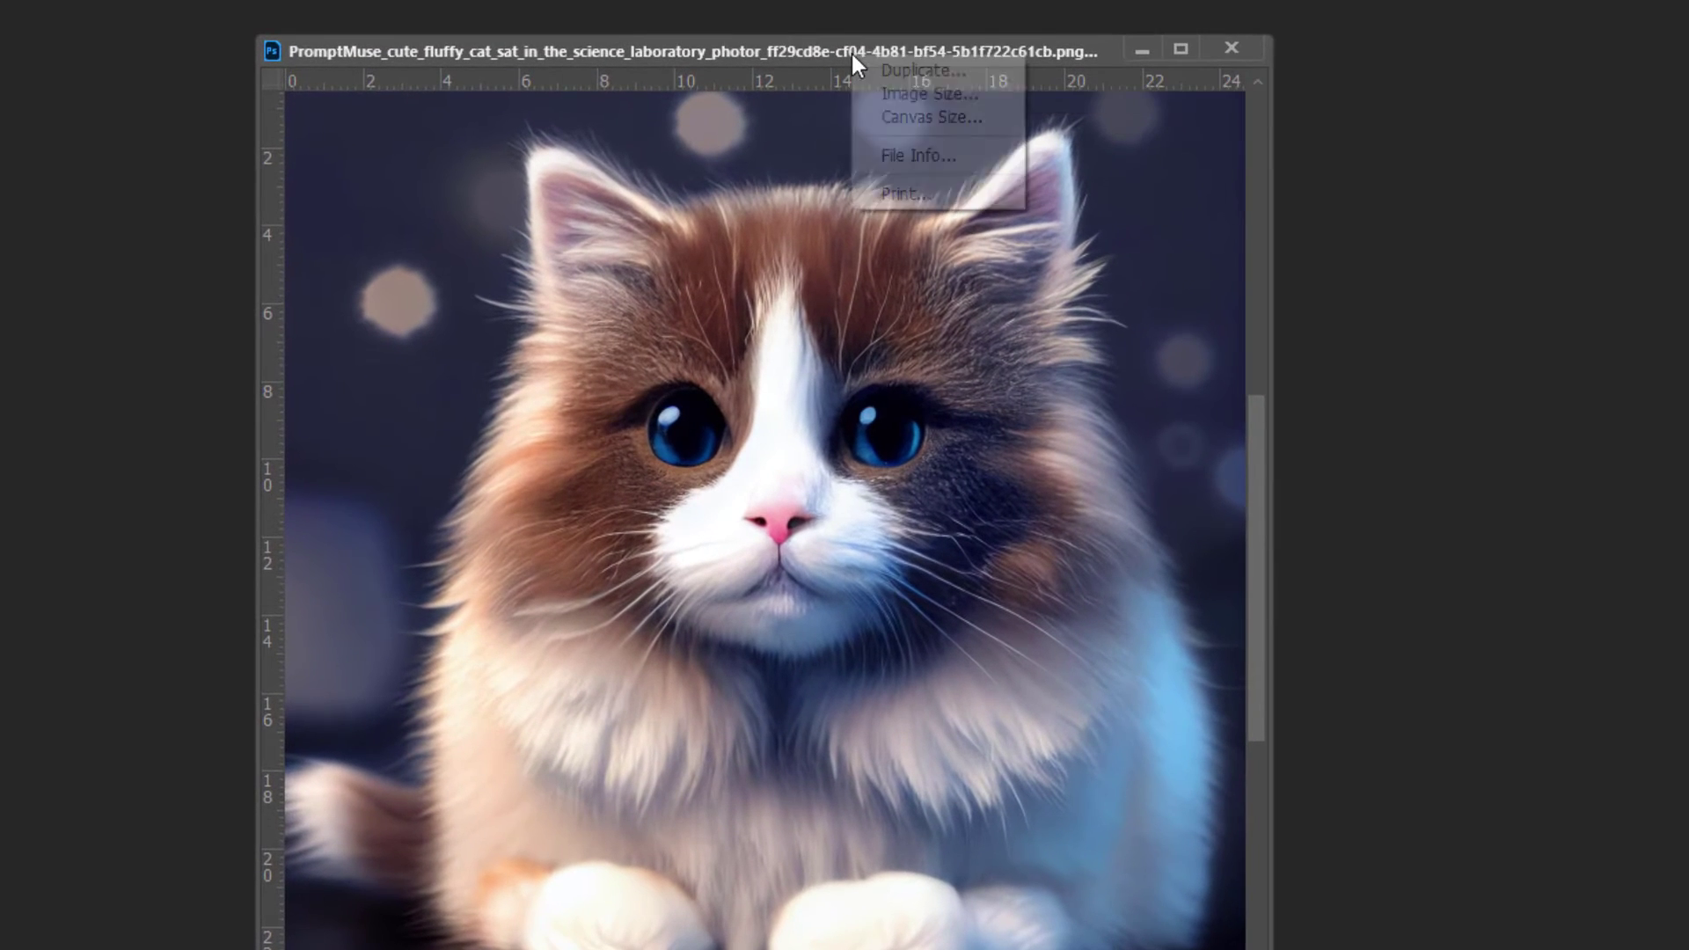
left_click(928, 117)
left_click(1010, 220)
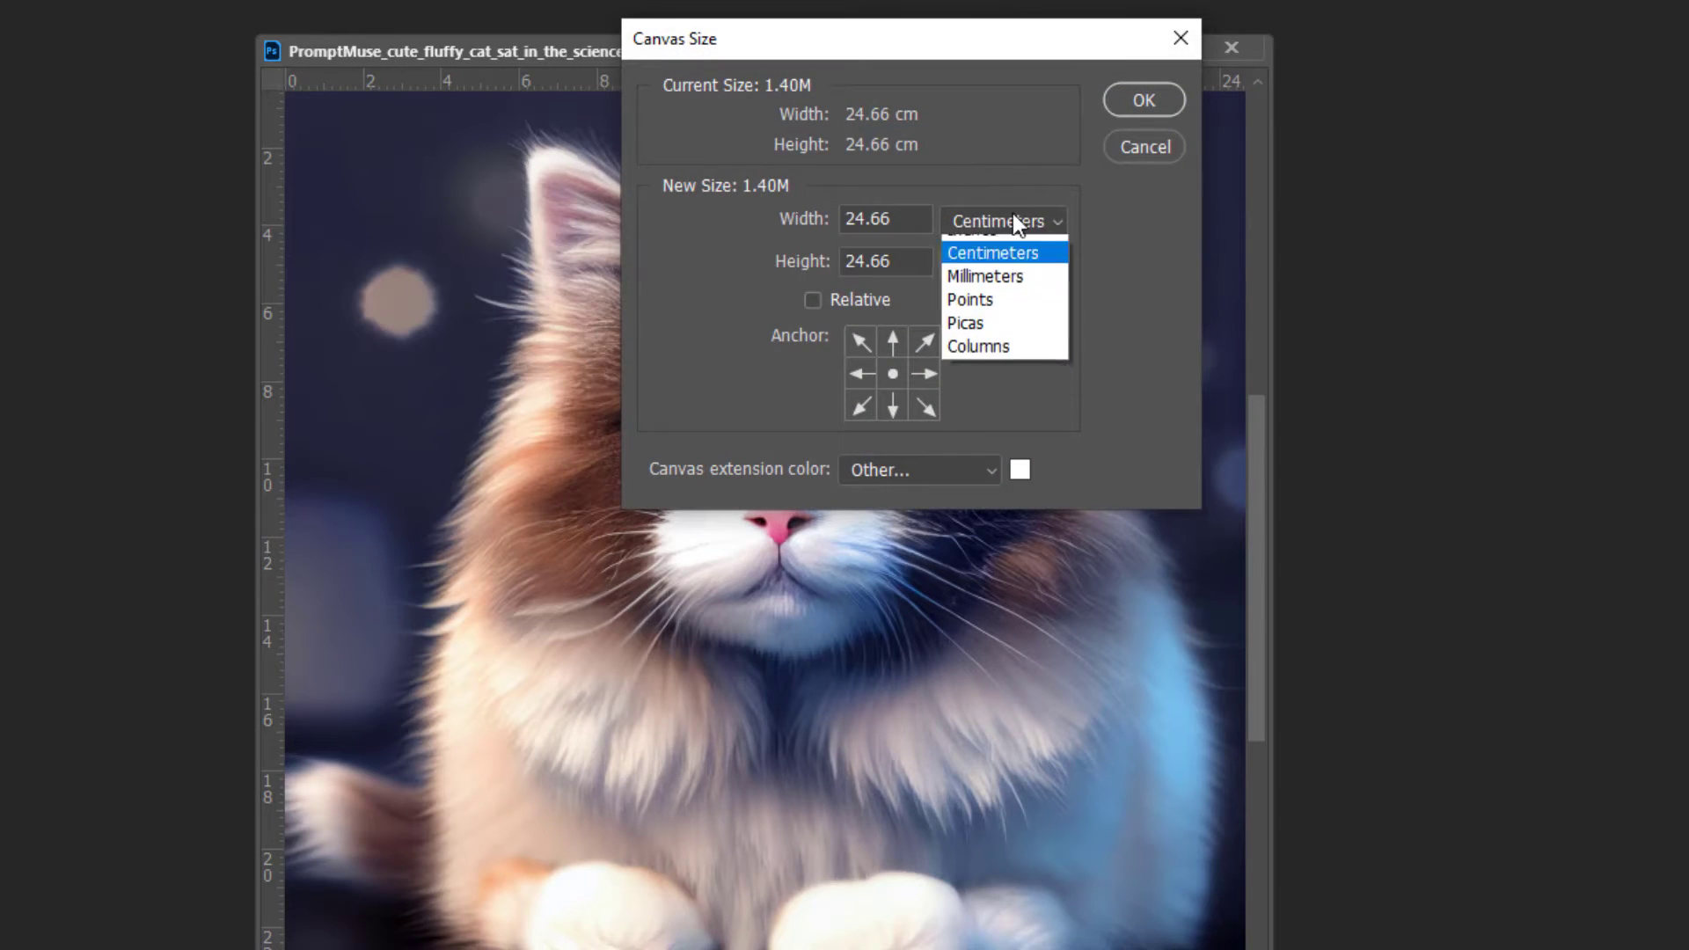
left_click(1012, 271)
left_click(817, 217)
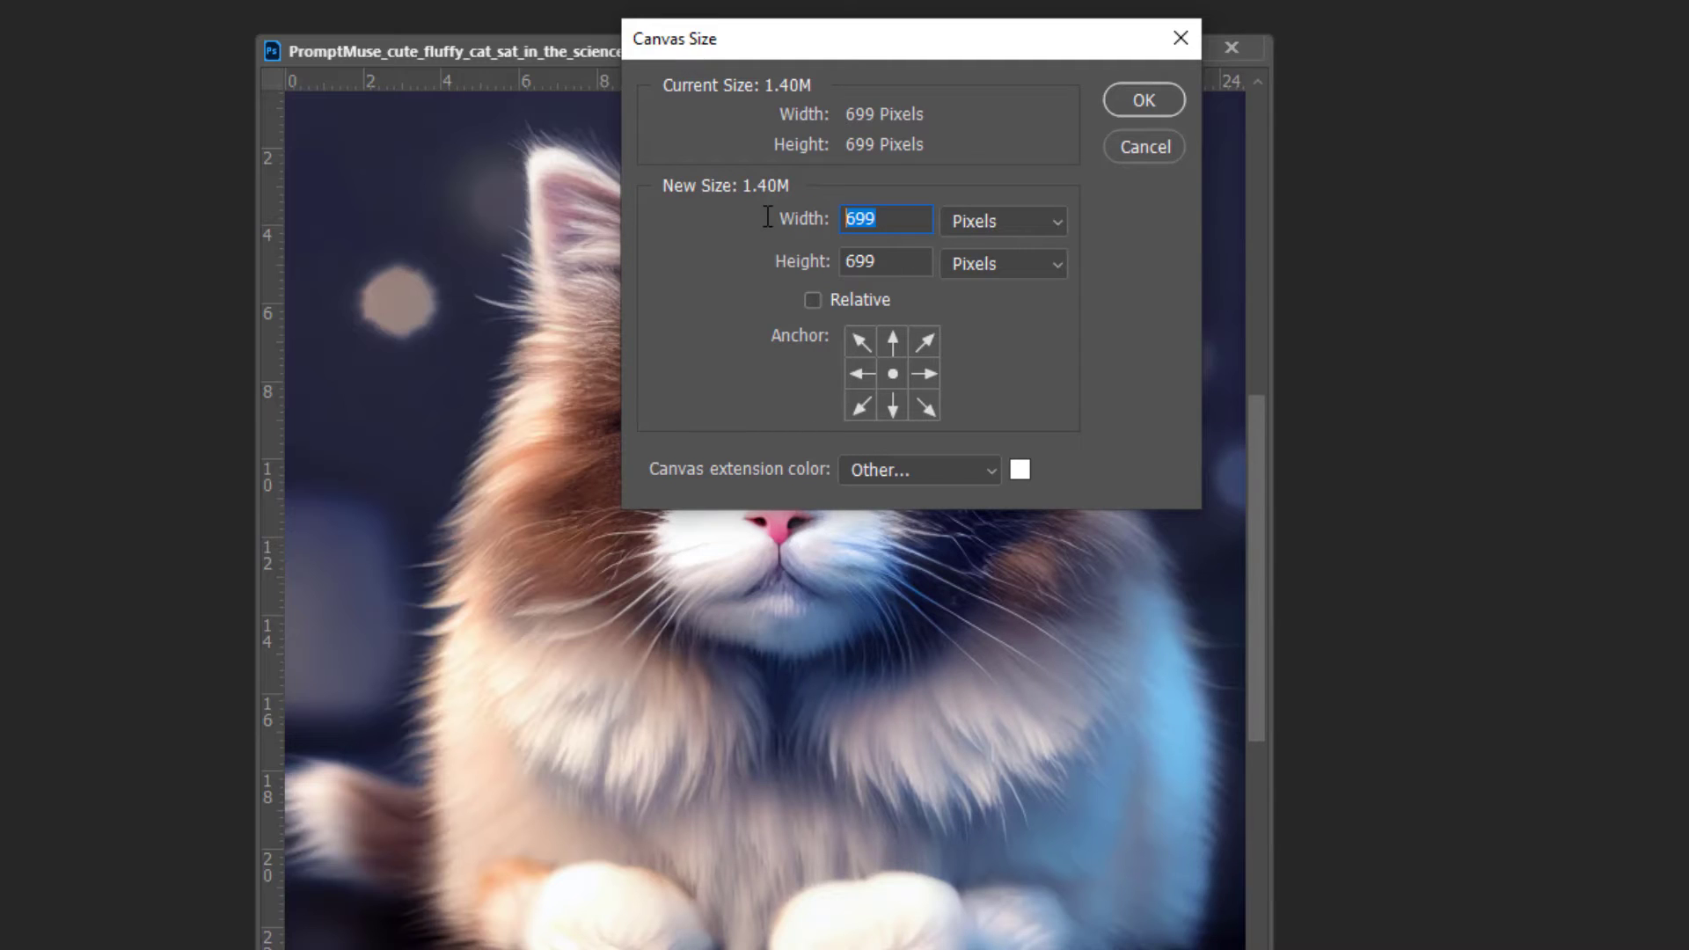
type("1024")
key("Tab")
type("1024")
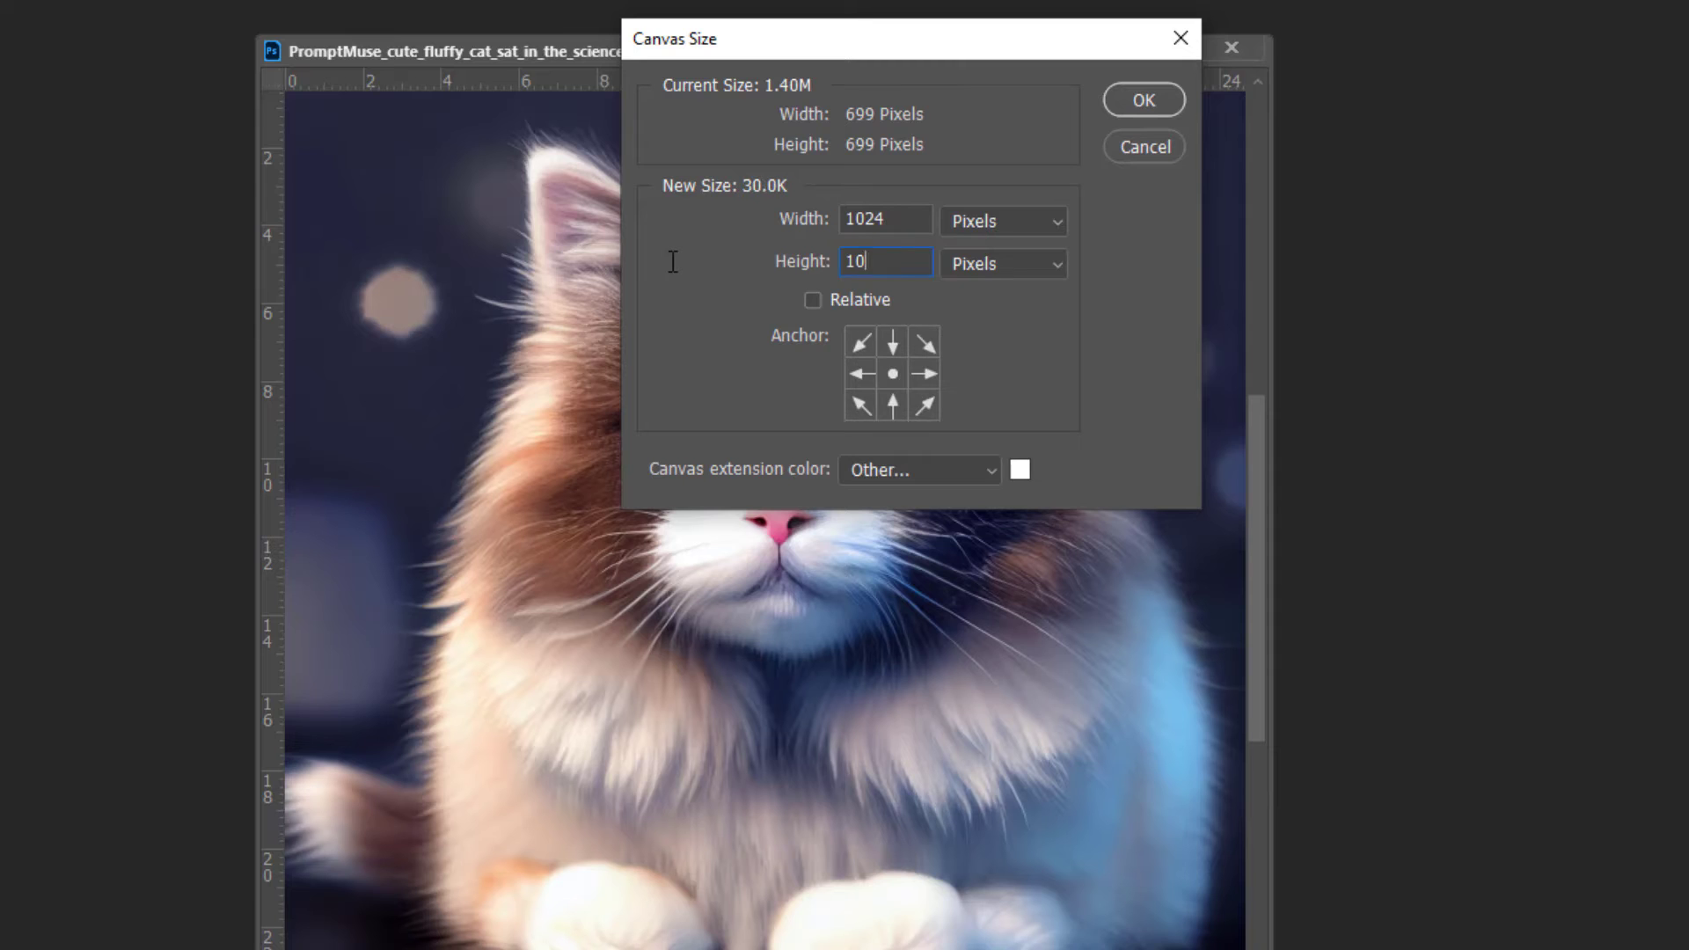
left_click(1138, 102)
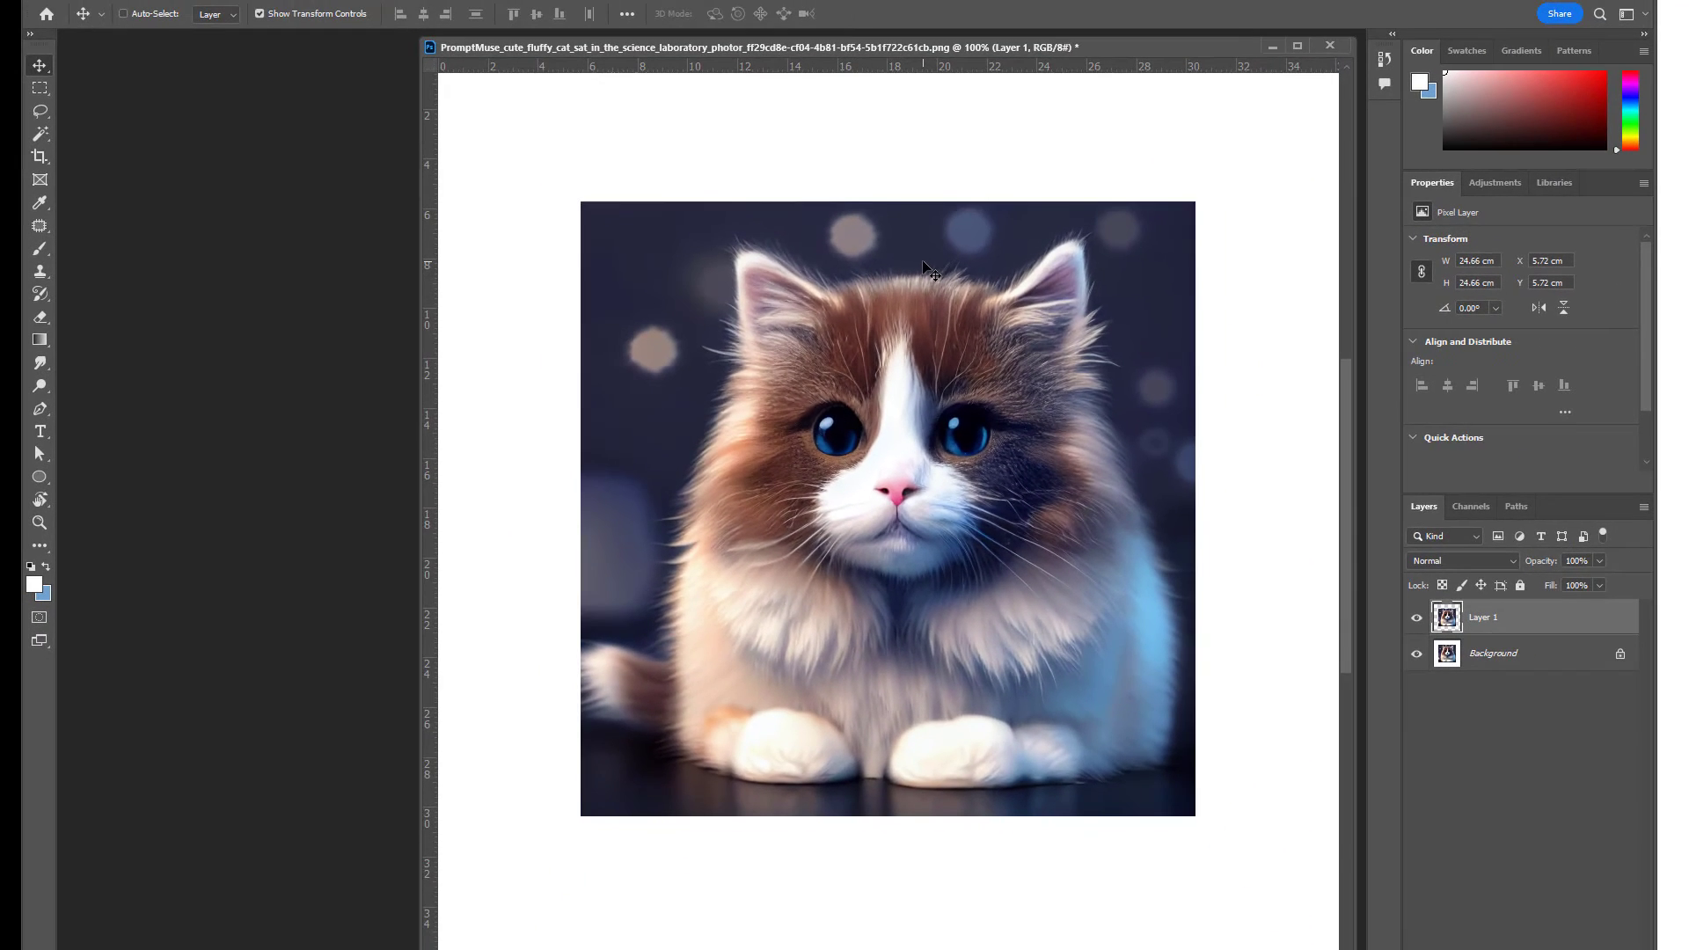
key("ctrl+minus")
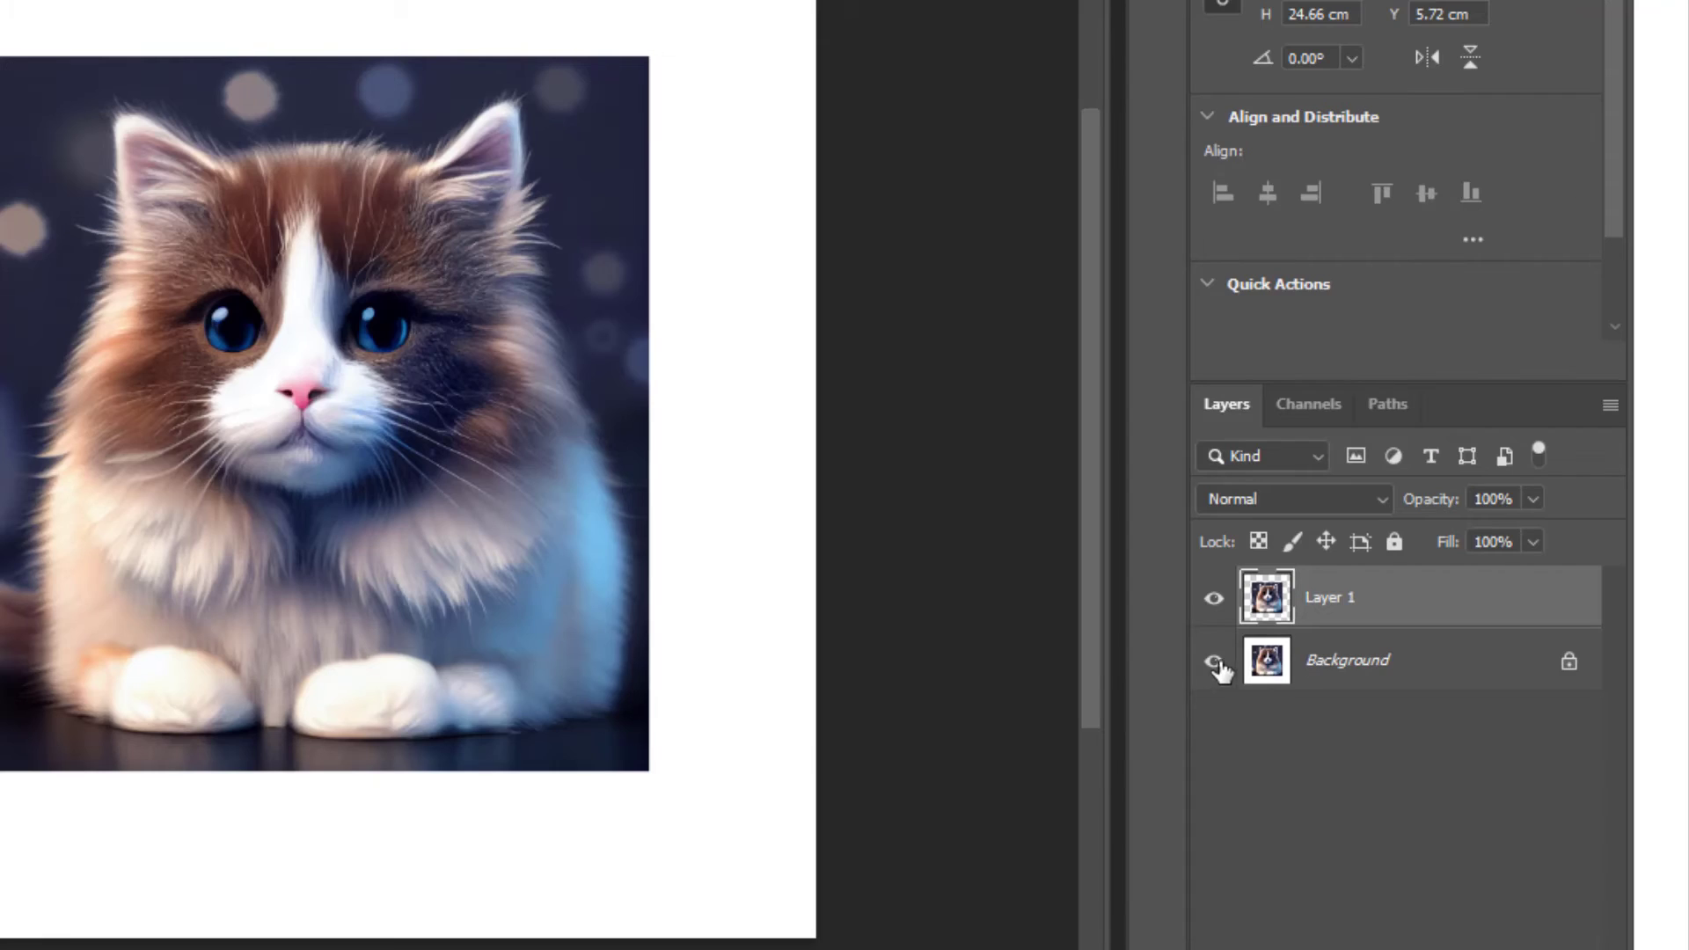
left_click(1416, 655)
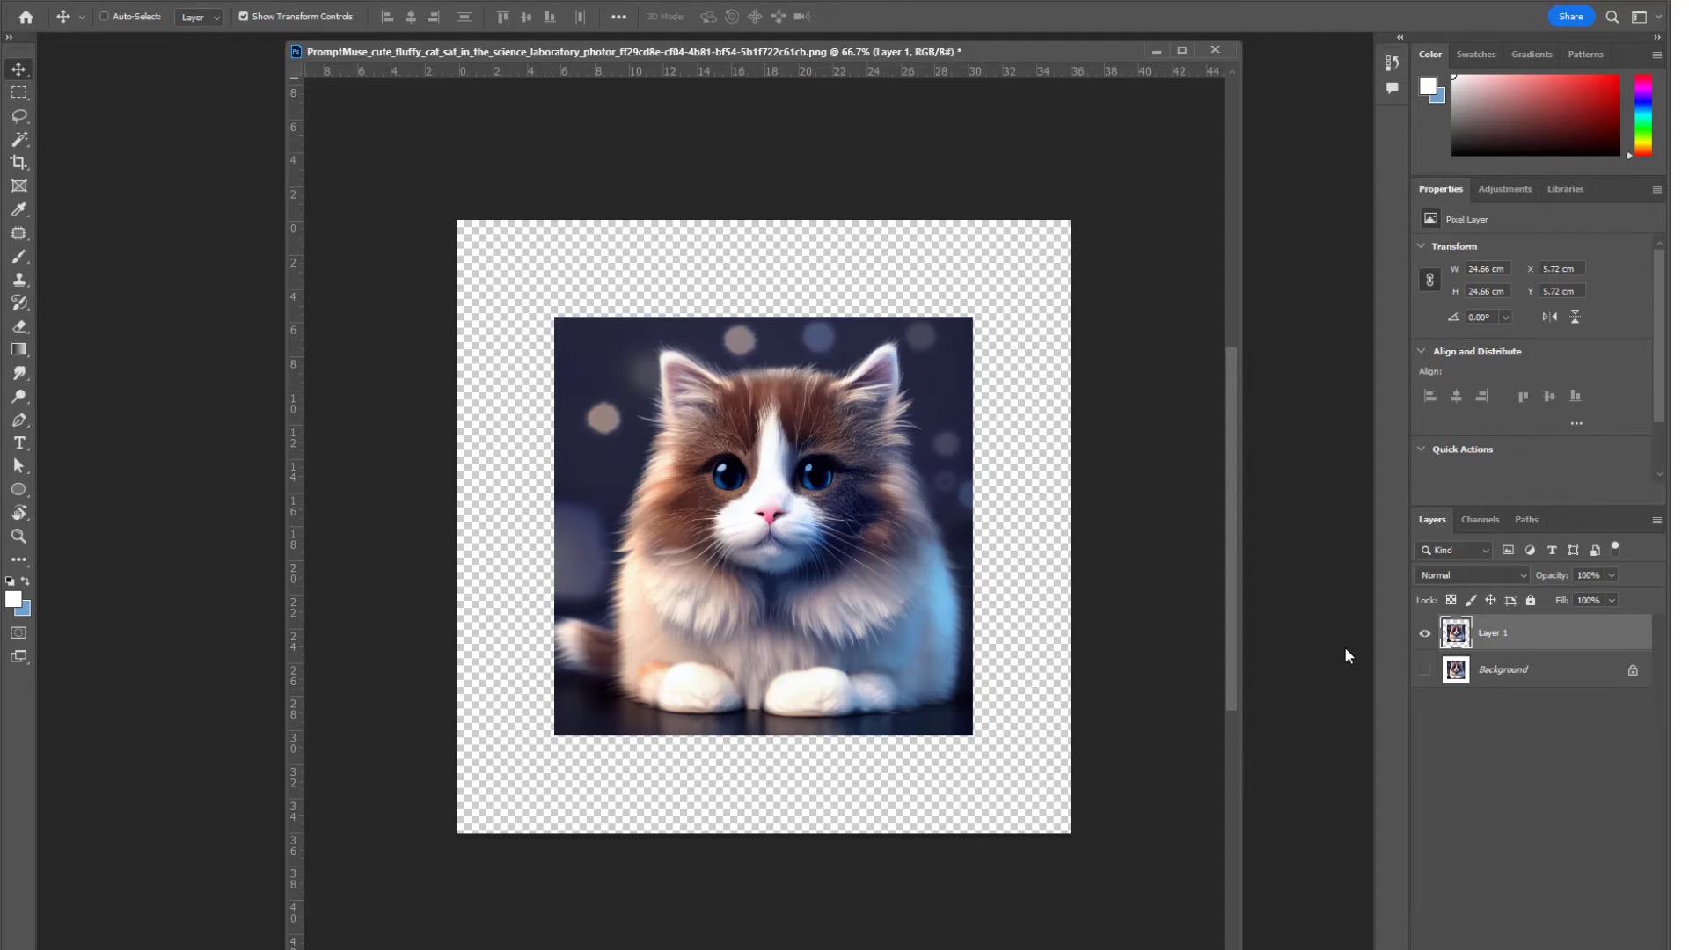
Scale the cat layer down to about two-thirds size, centred on the transparent canvas
key("ctrl+t")
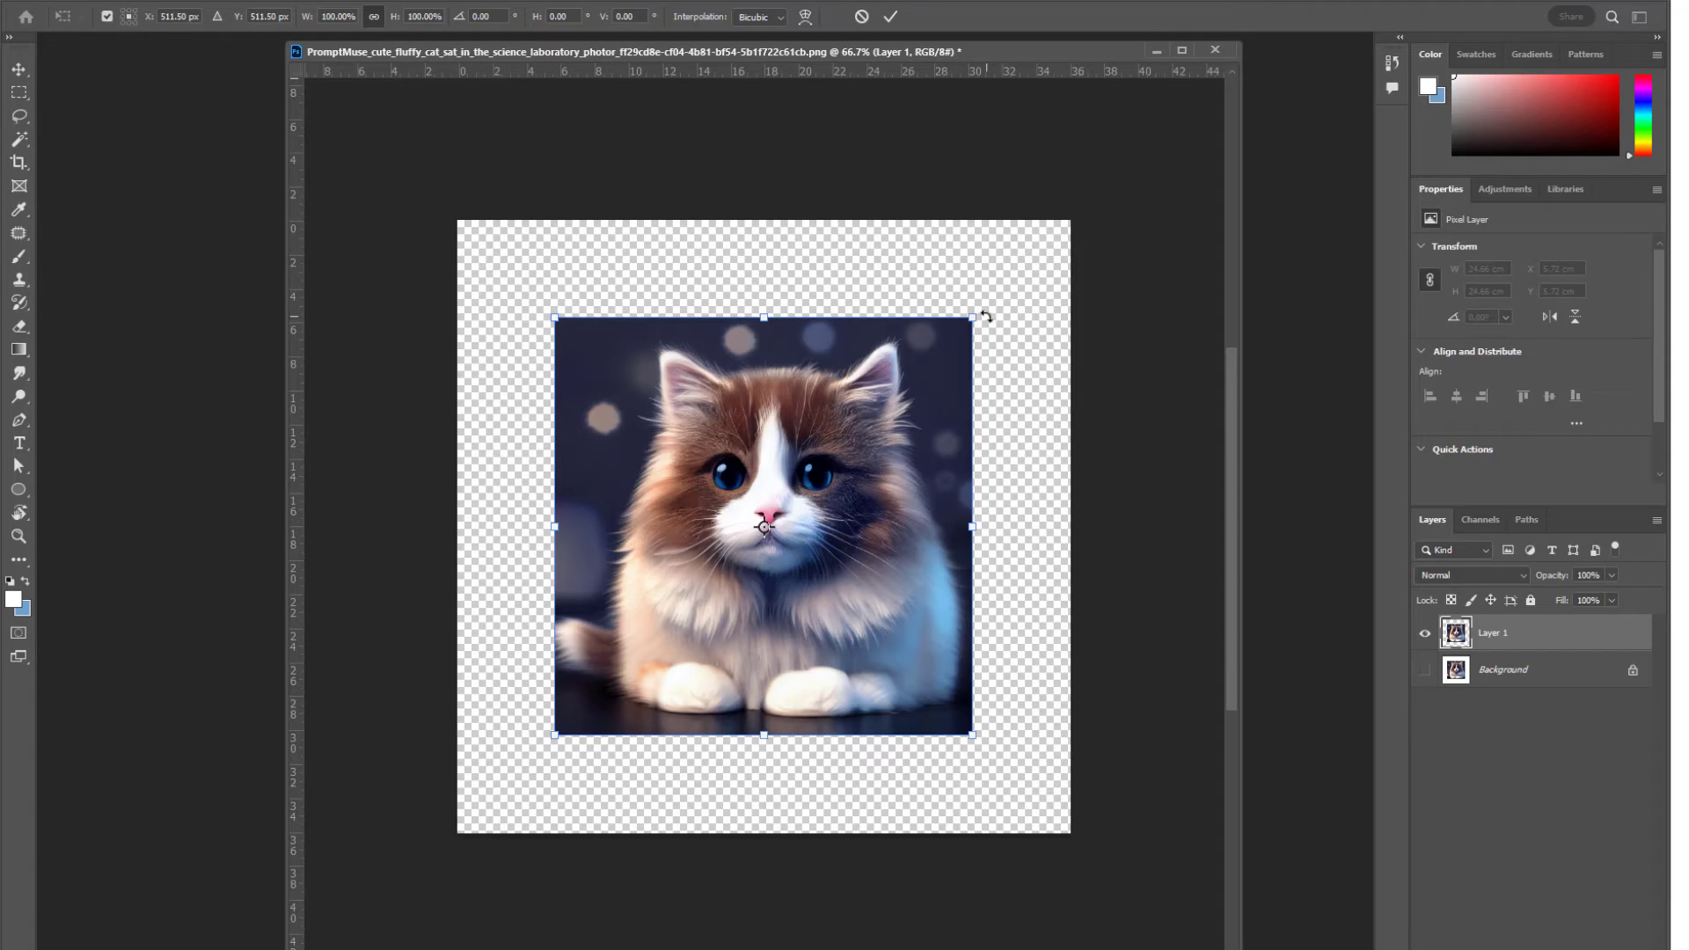
left_click_drag(972, 319, 897, 392)
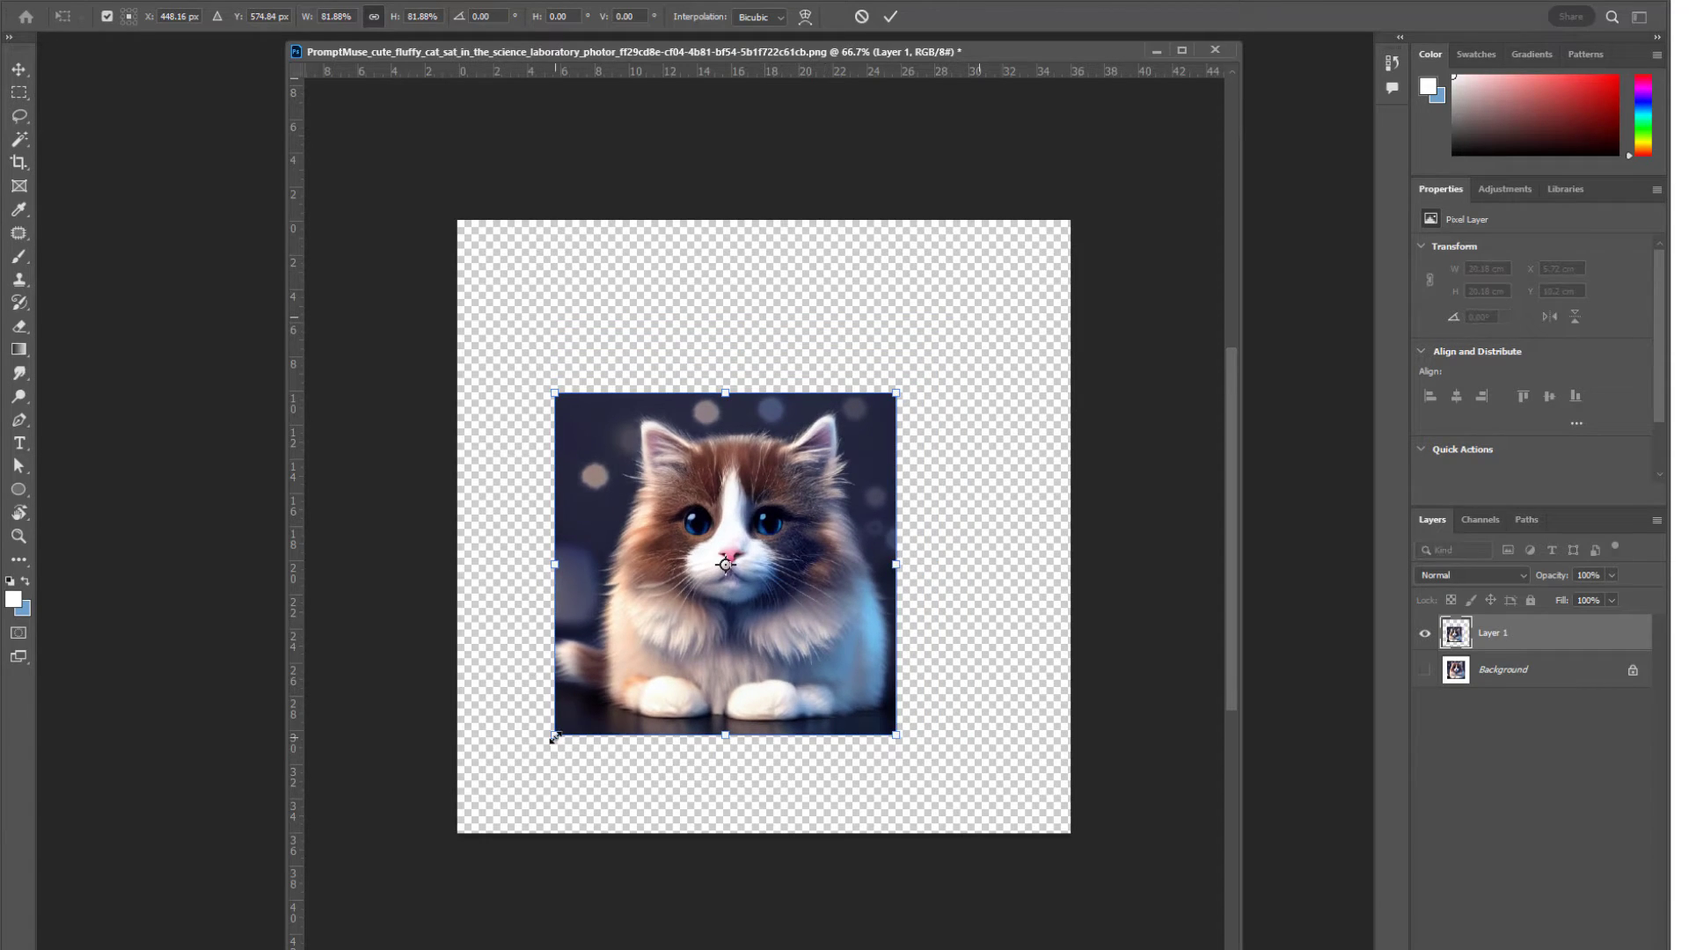
left_click_drag(563, 734, 664, 692)
key("Return")
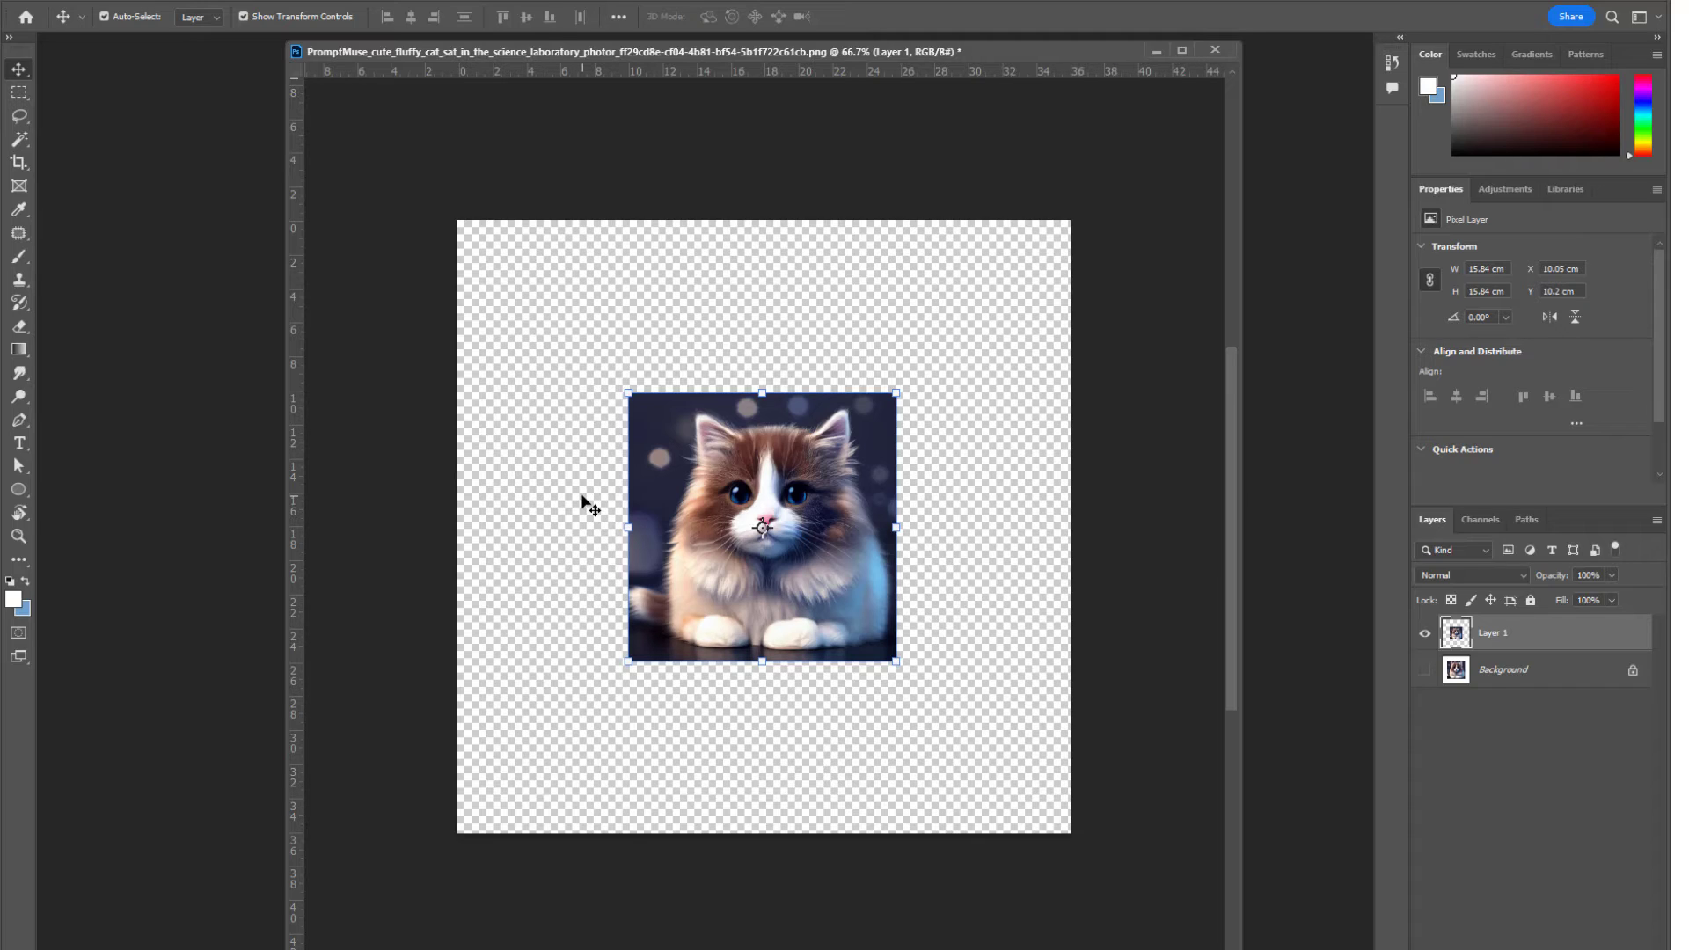
Quick-export the canvas as a PNG file
left_click(829, 735)
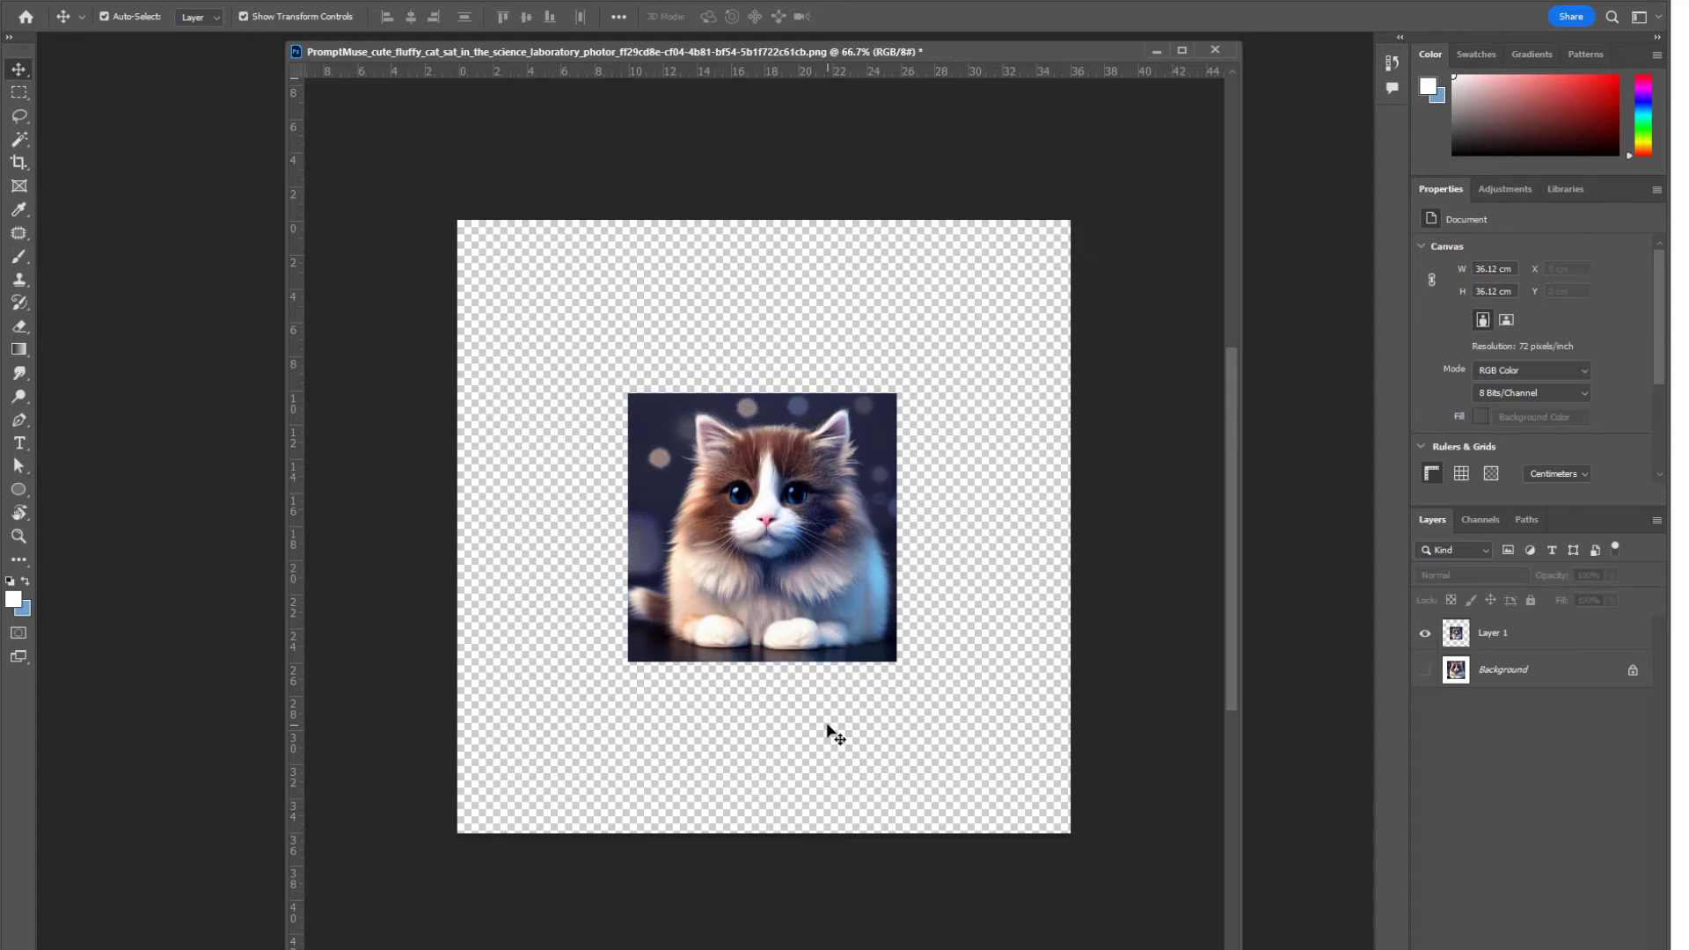
left_click(56, 3)
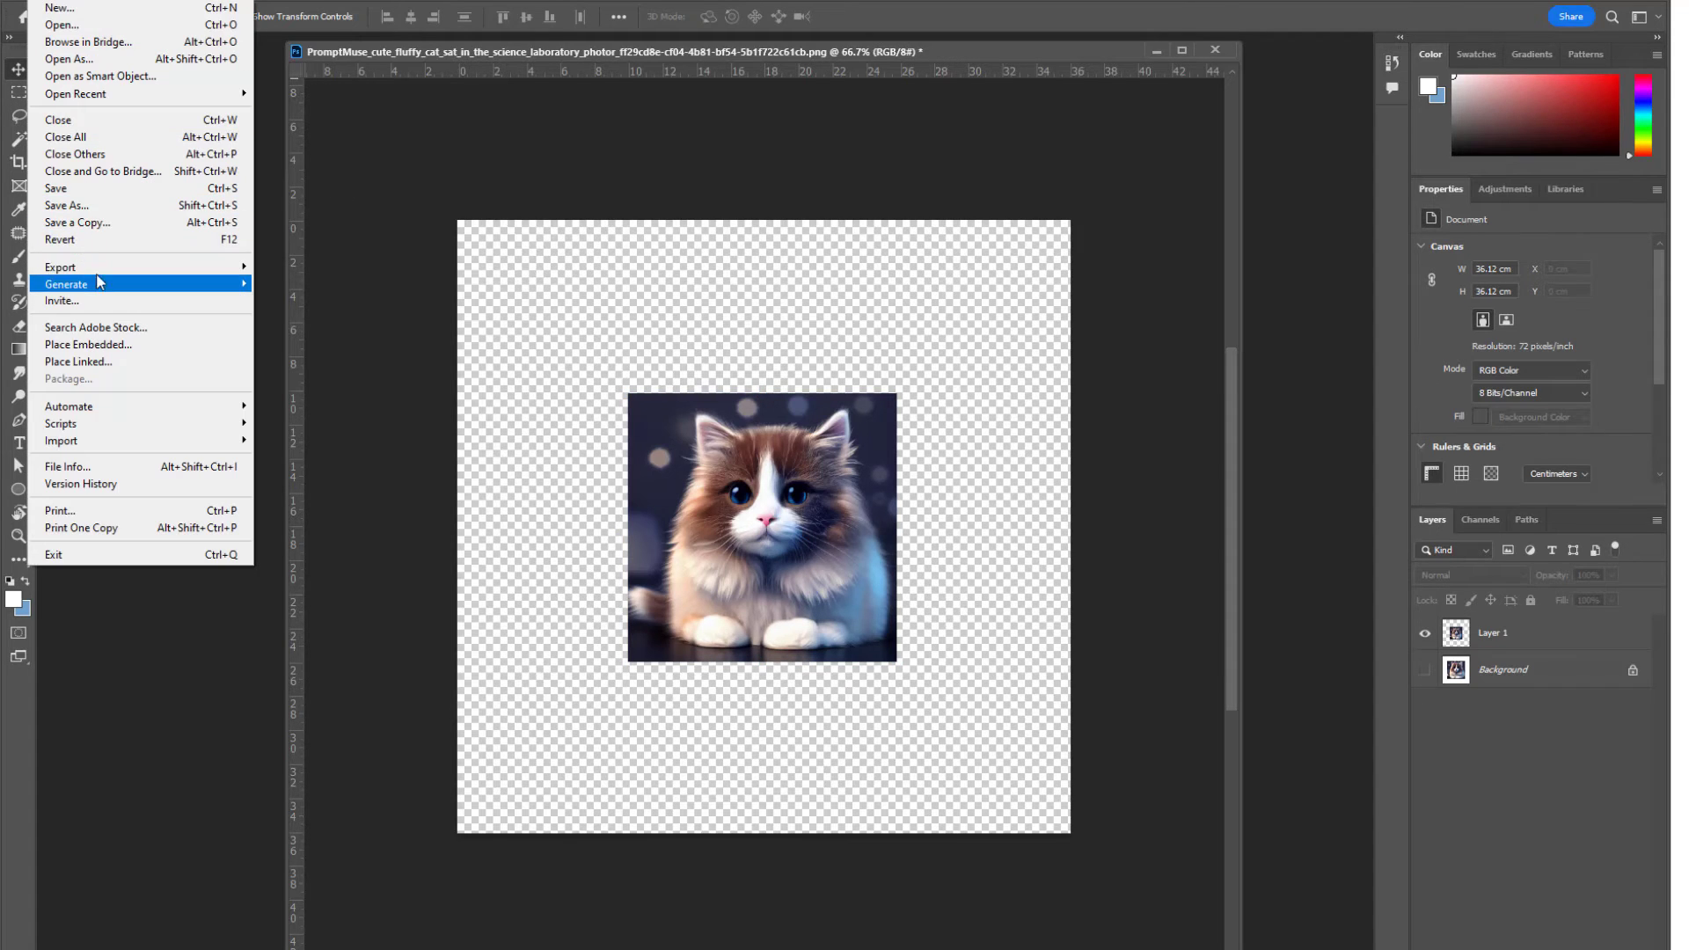
mouse_move(100, 272)
left_click(290, 269)
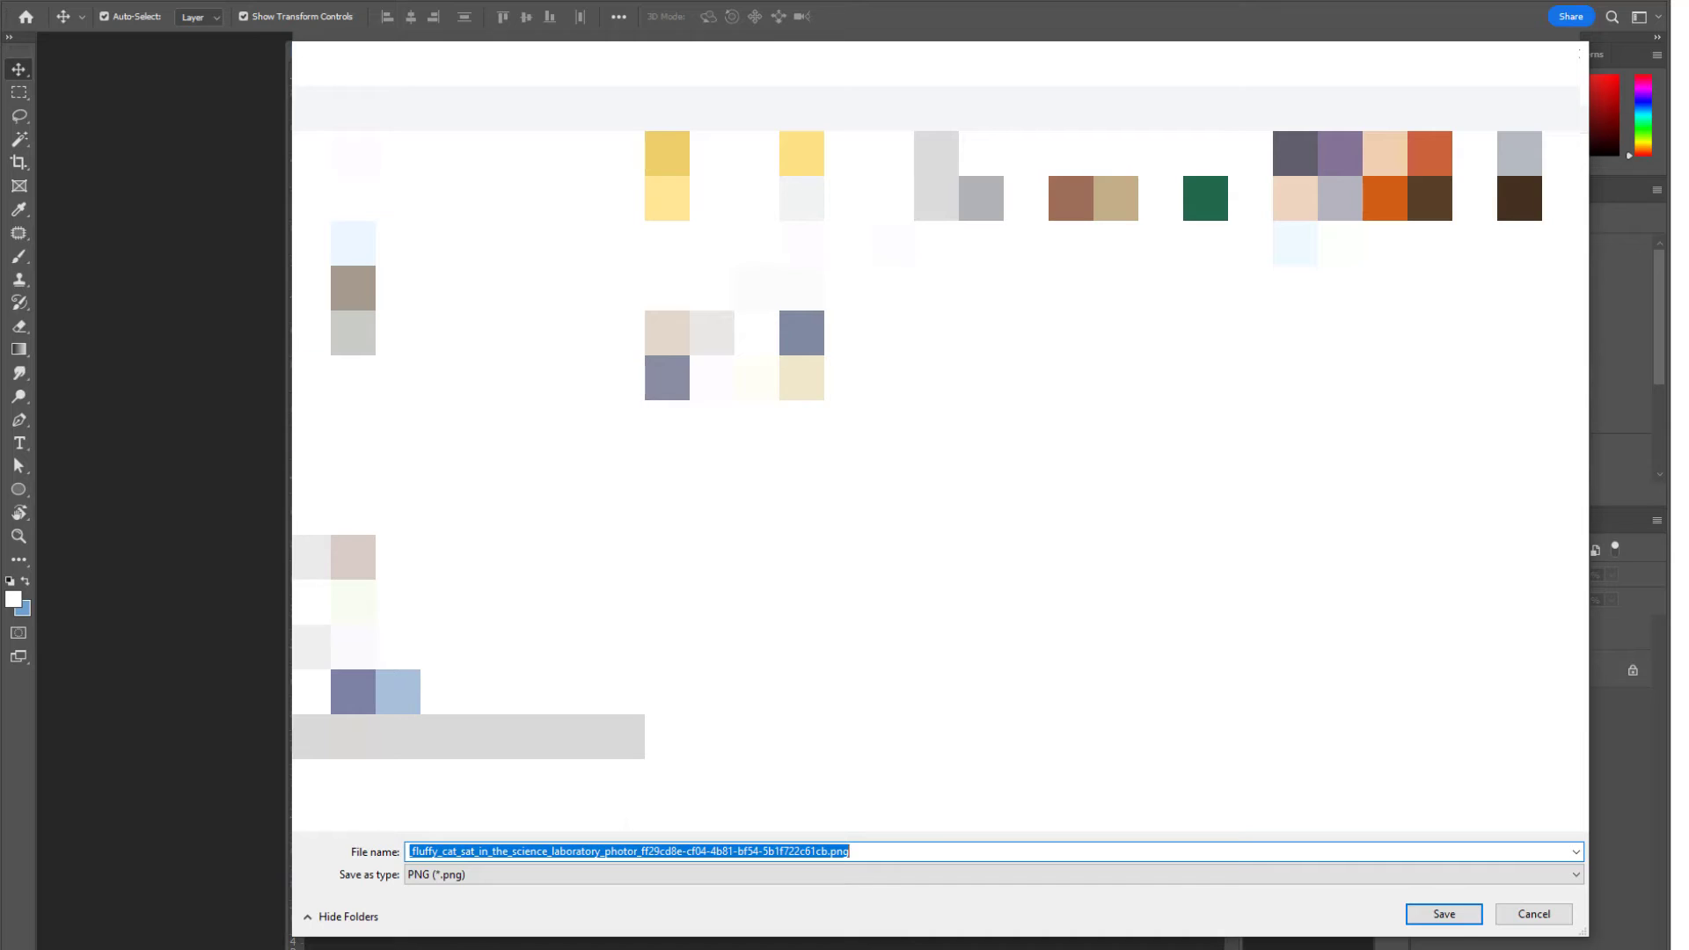
left_click(1463, 921)
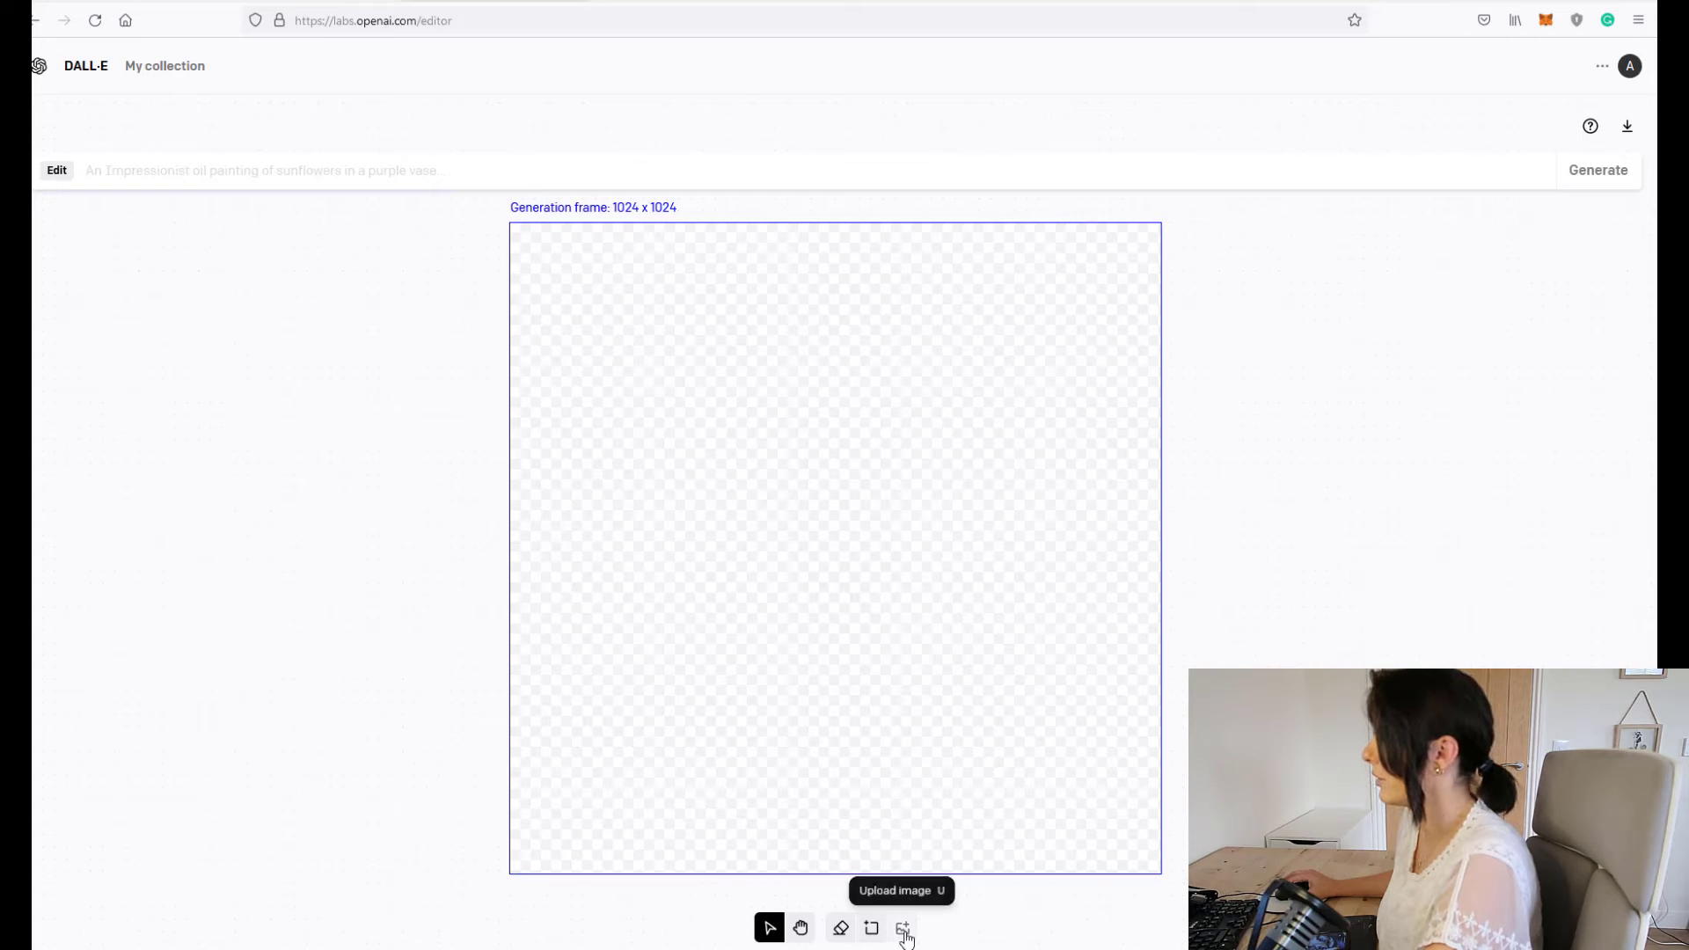
Upload the exported cat PNG and centre it in the 1024 × 1024 generation frame
left_click(903, 928)
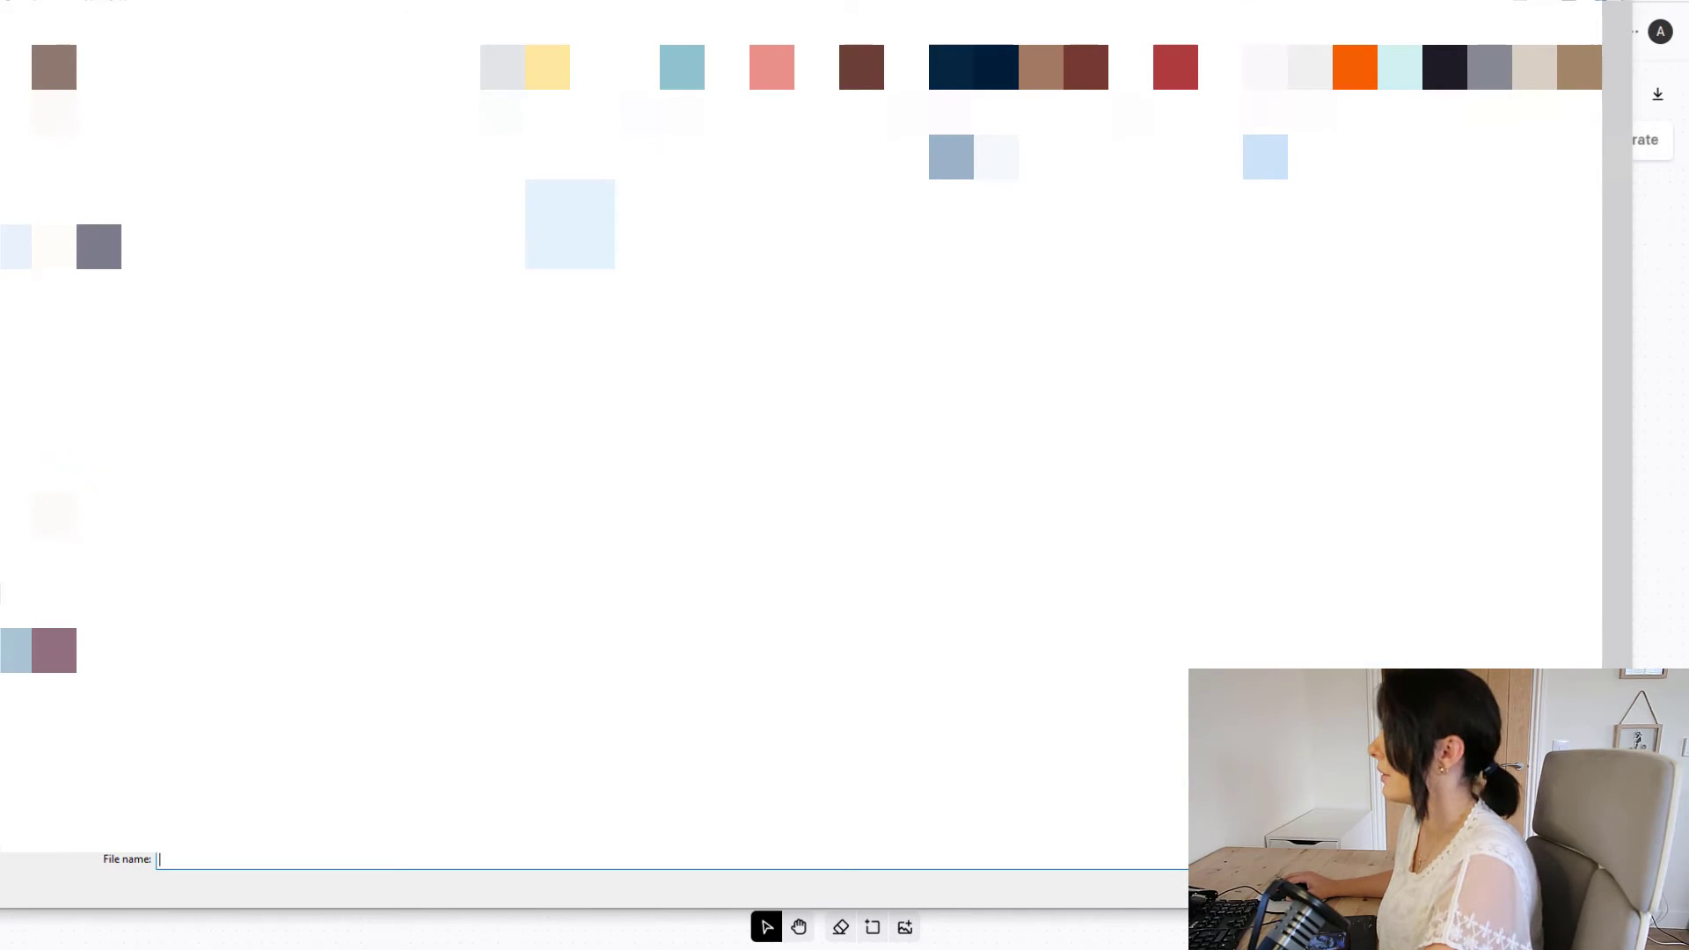
double_click(884, 88)
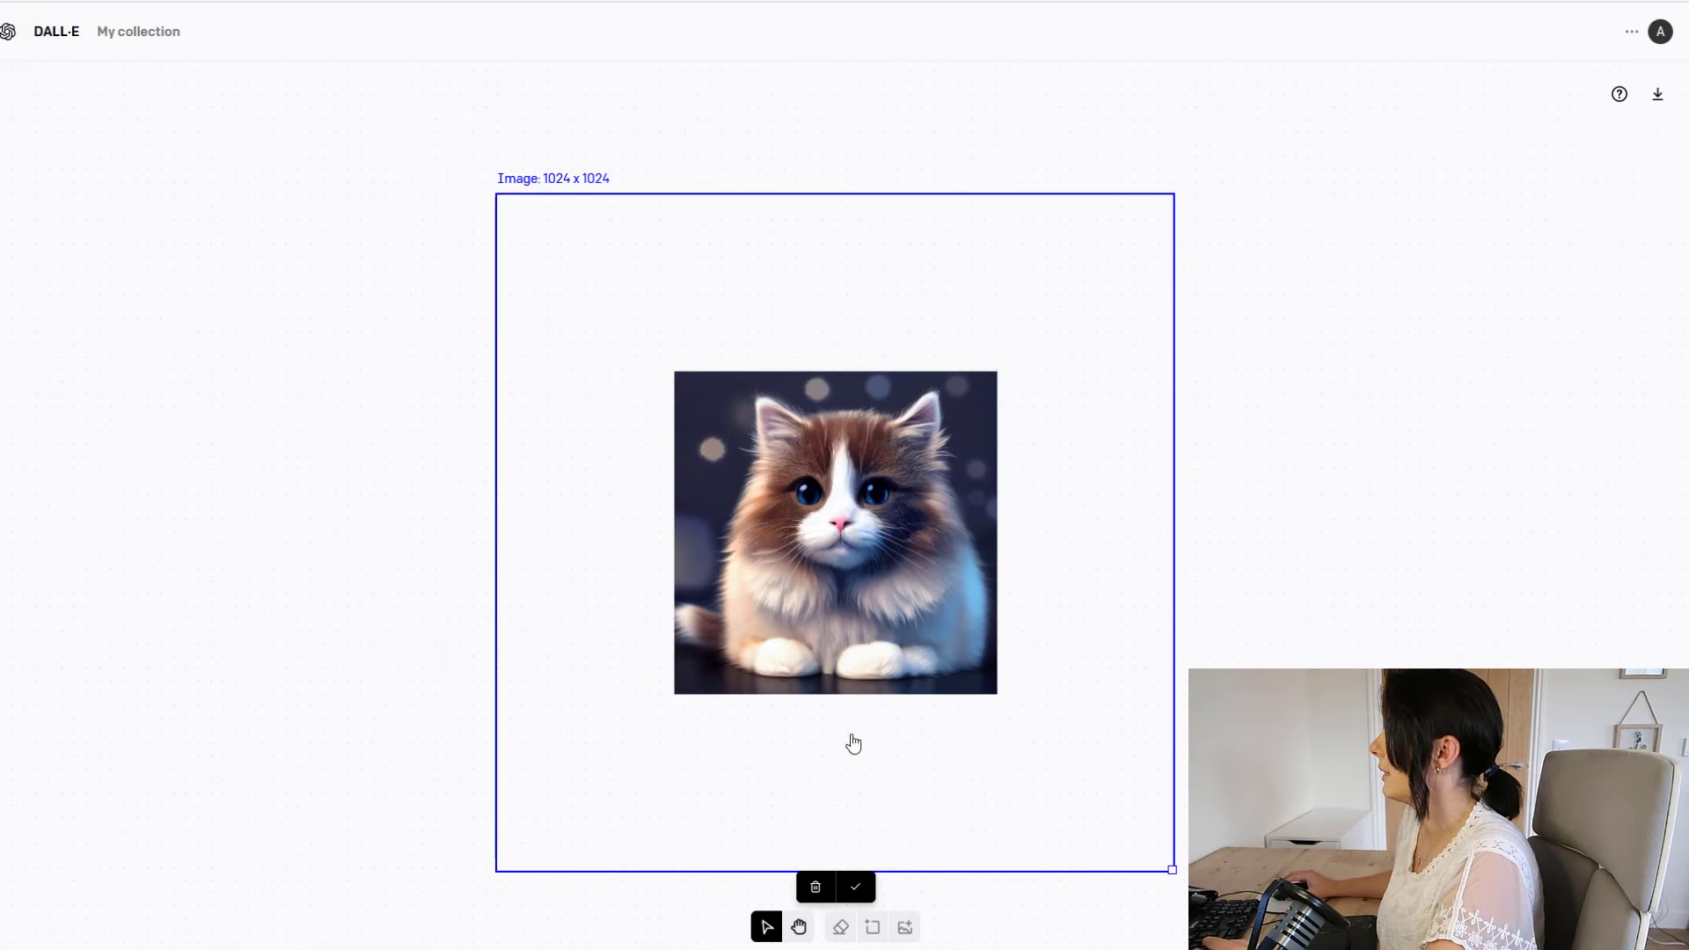
left_click(855, 887)
left_click(122, 141)
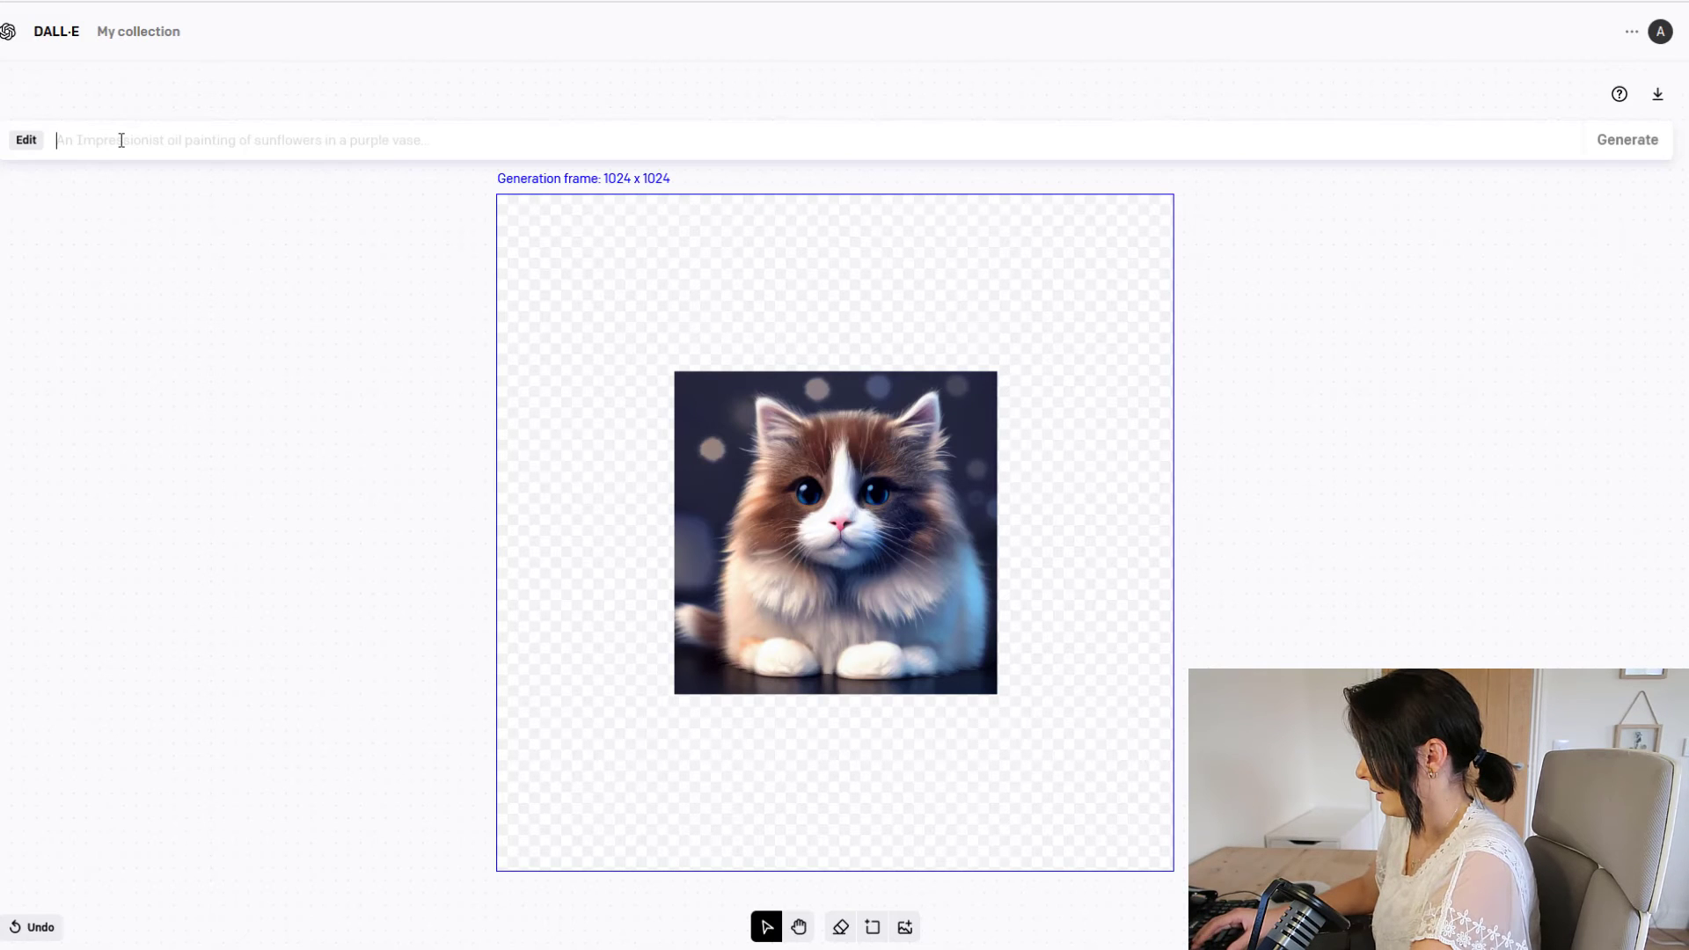
Generate fill from the prompt 'cute cat in science lab' and browse the four variations
type("cute")
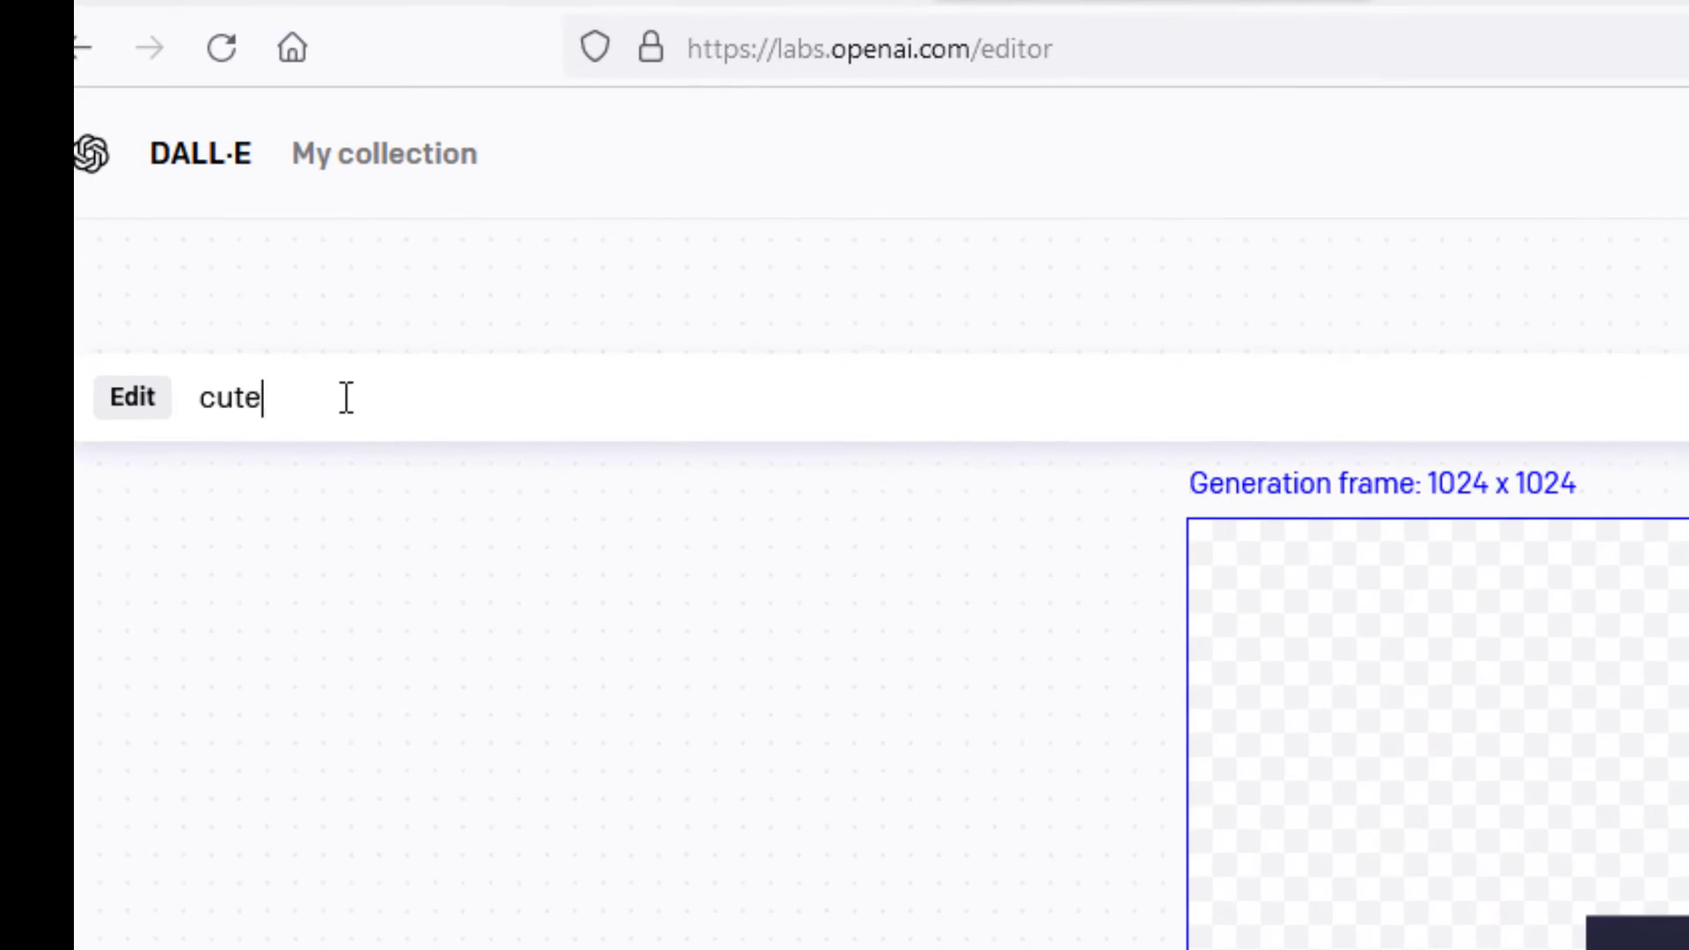
type(" cat in science ")
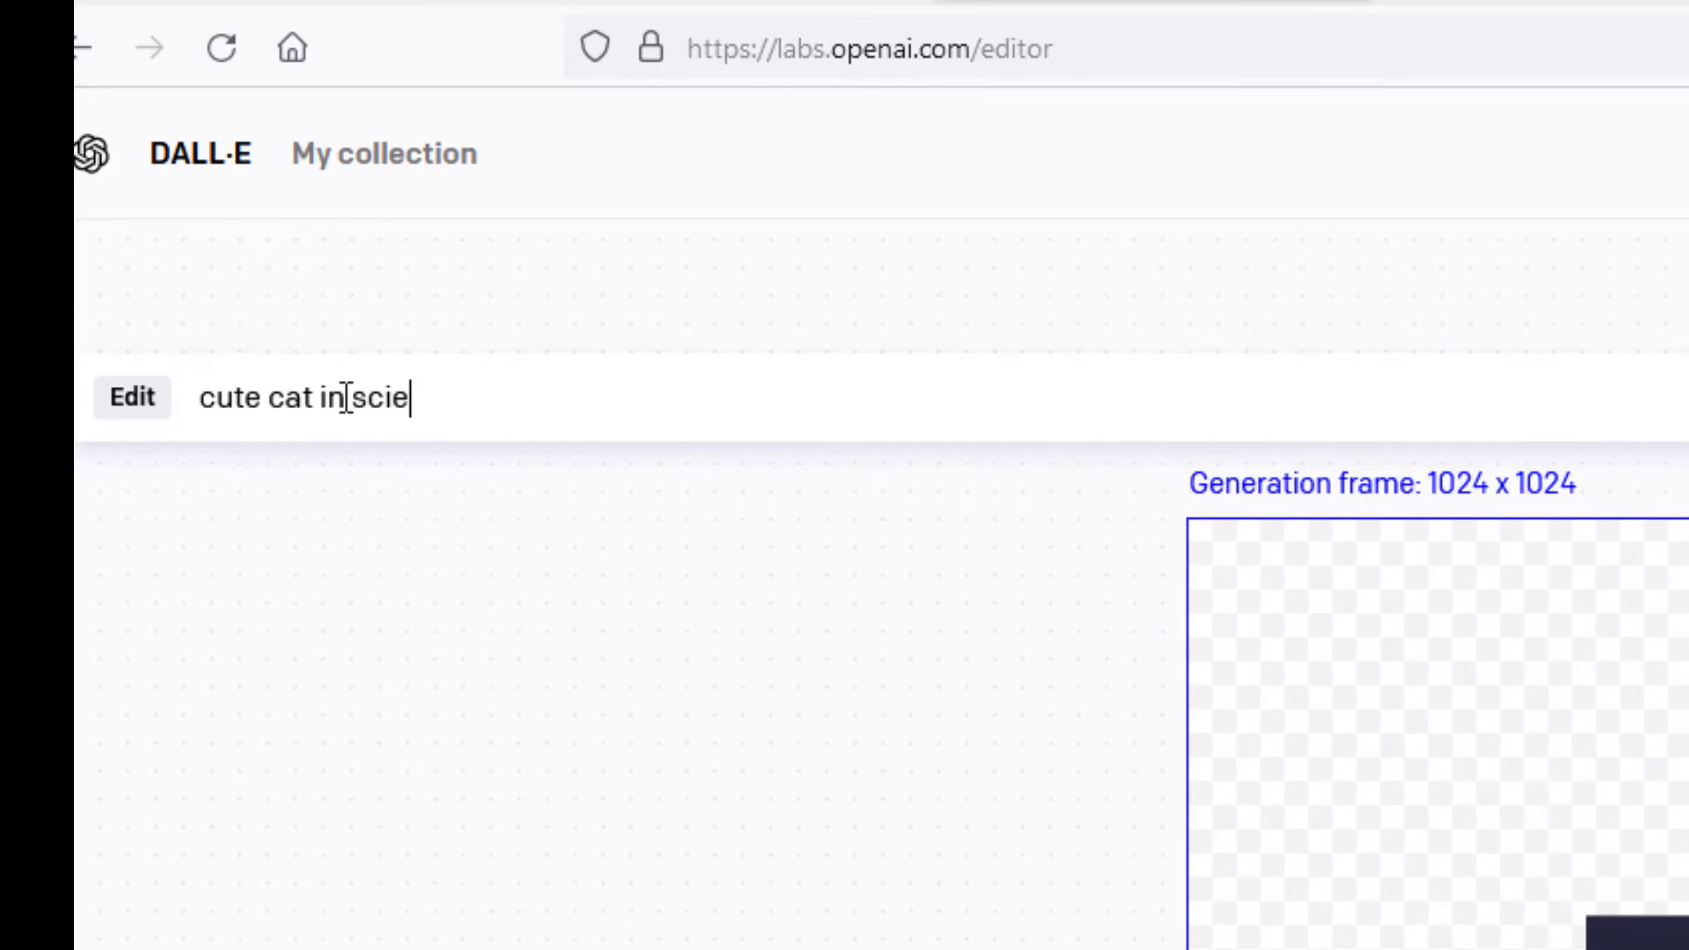
type("lab")
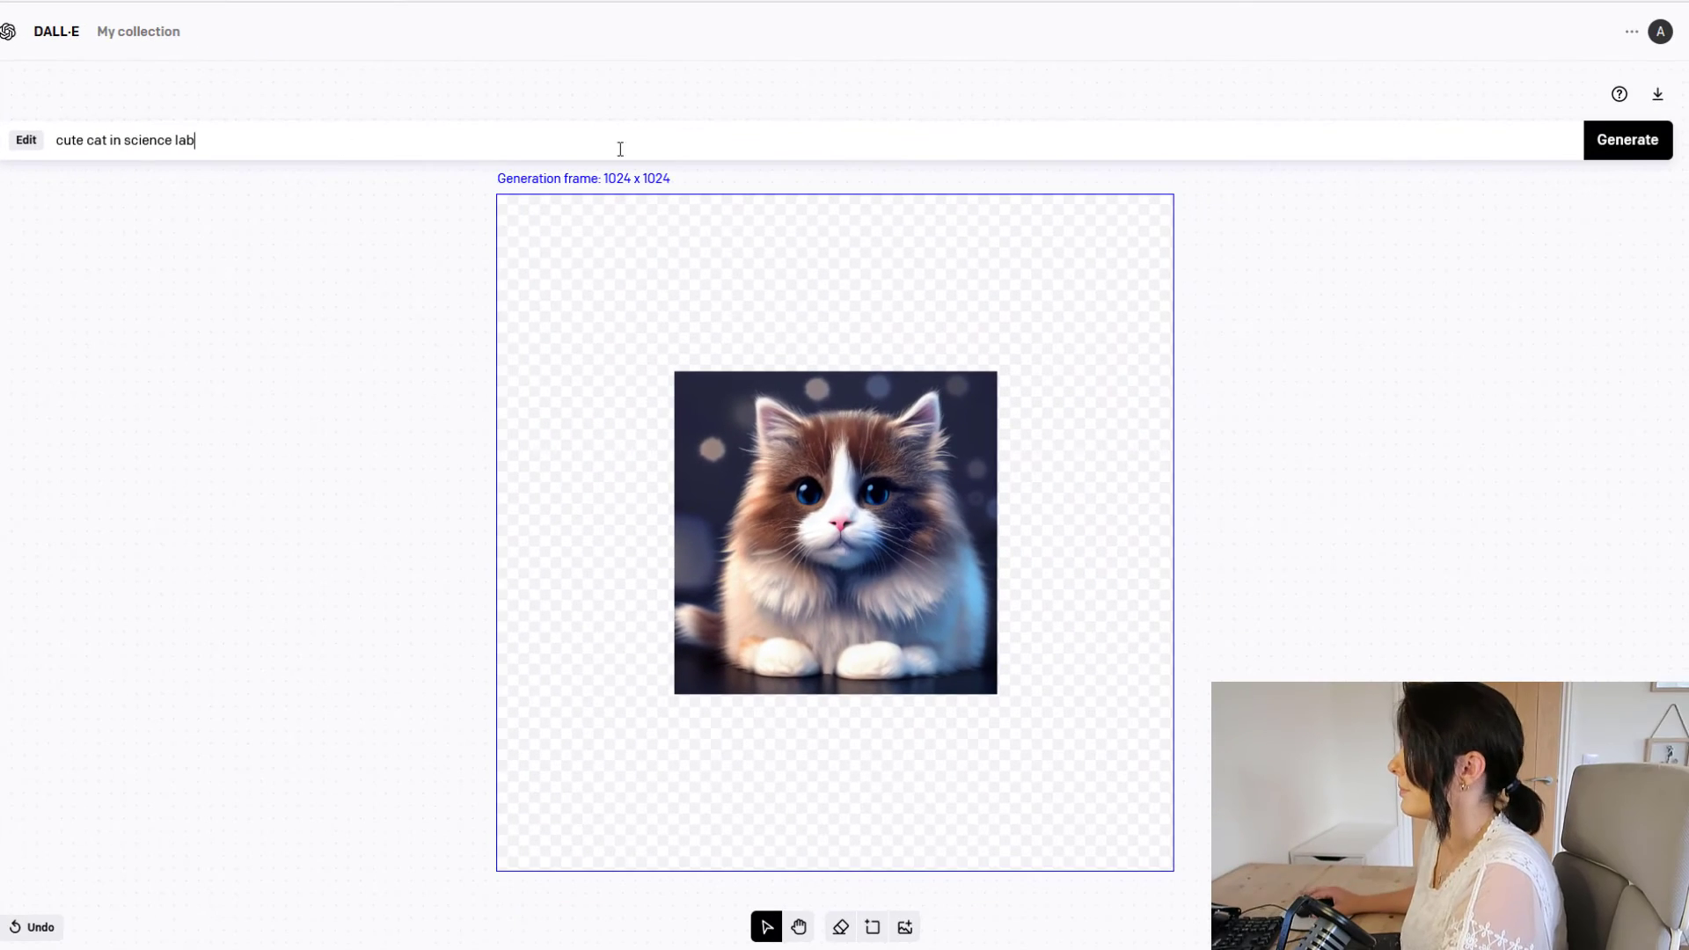
left_click(1627, 140)
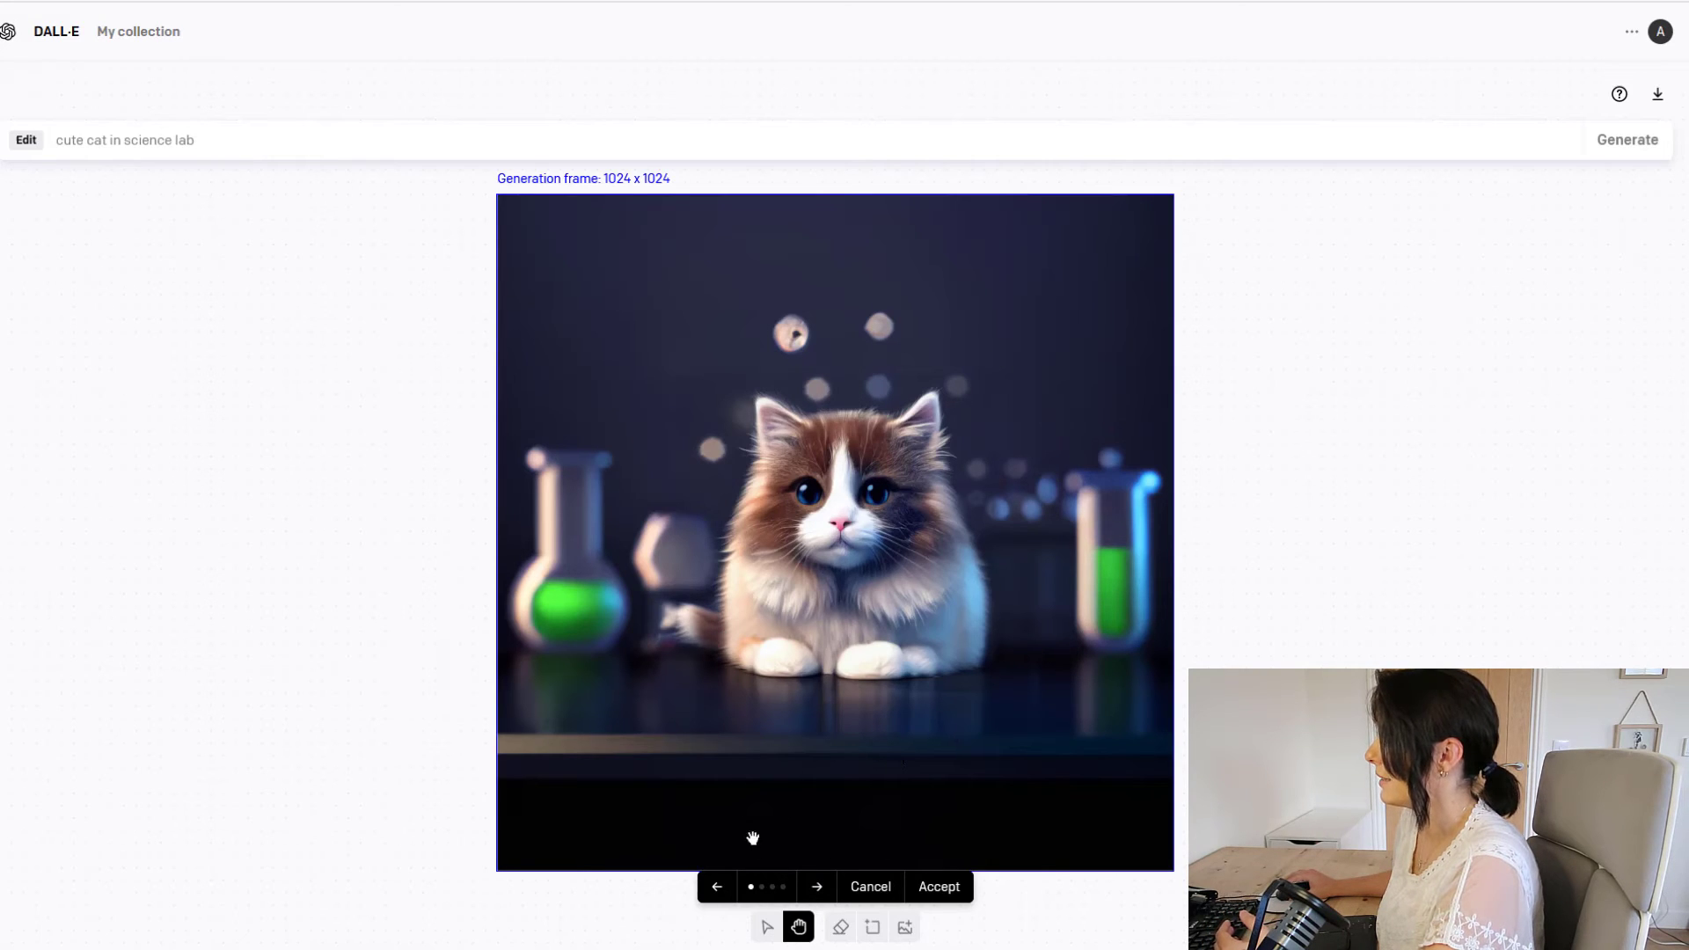
left_click(817, 887)
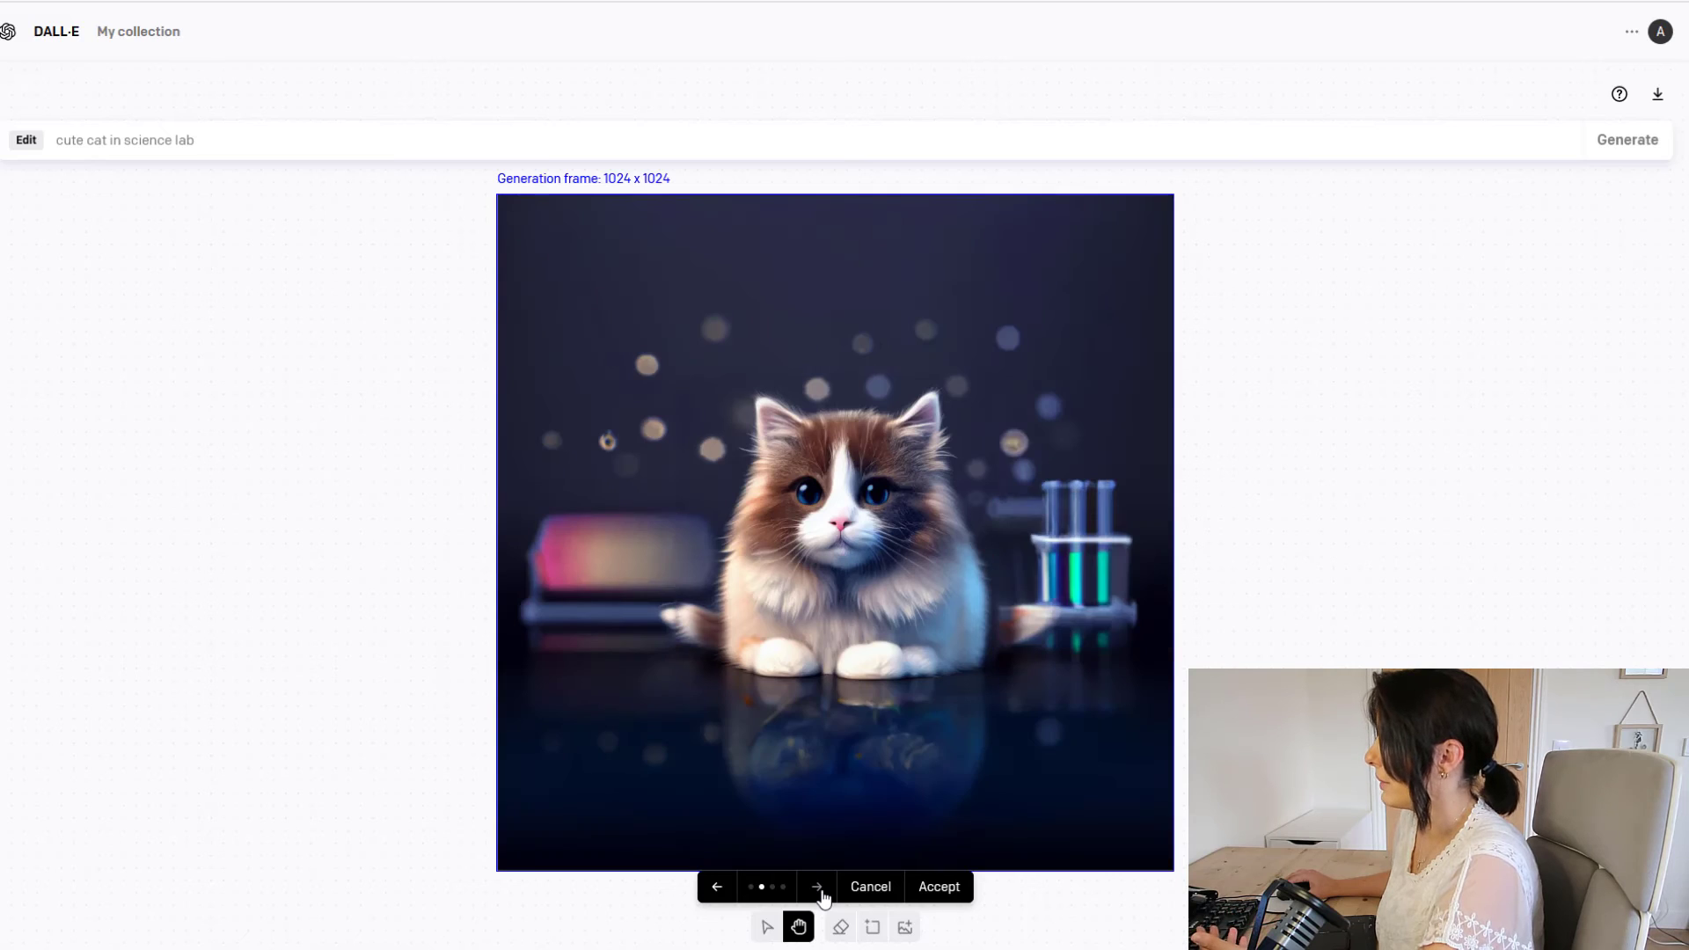
left_click(817, 887)
left_click(817, 887)
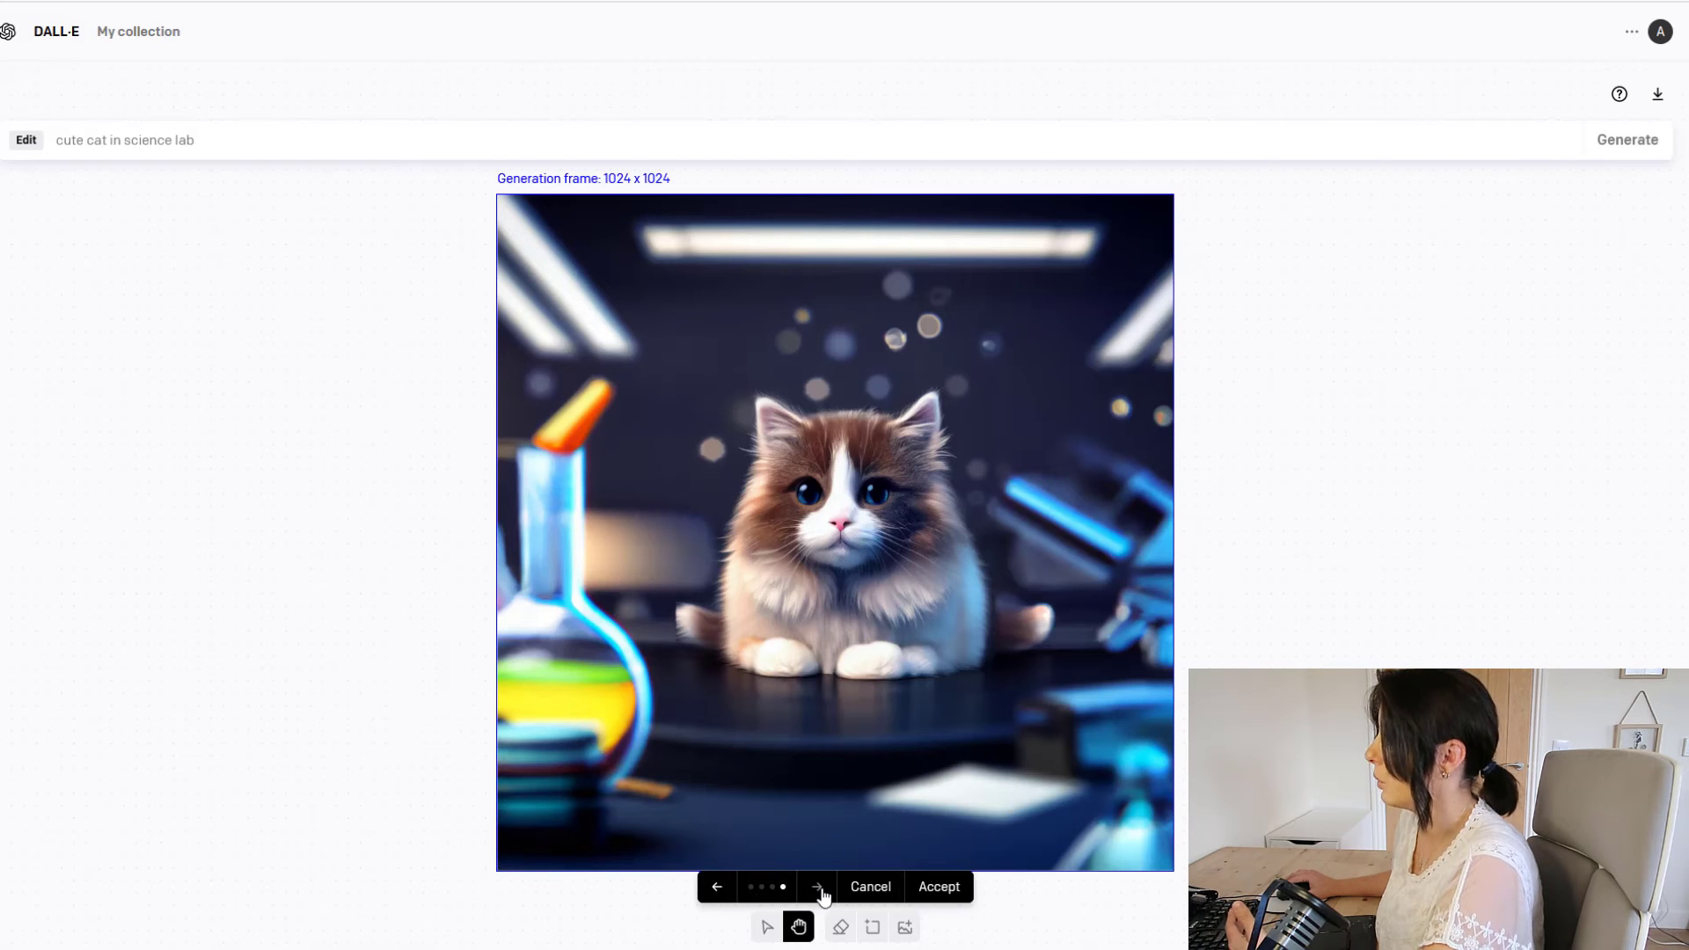
Accept the second variation, with the blue test-tube rack and glowing bokeh
left_click(717, 886)
left_click(717, 886)
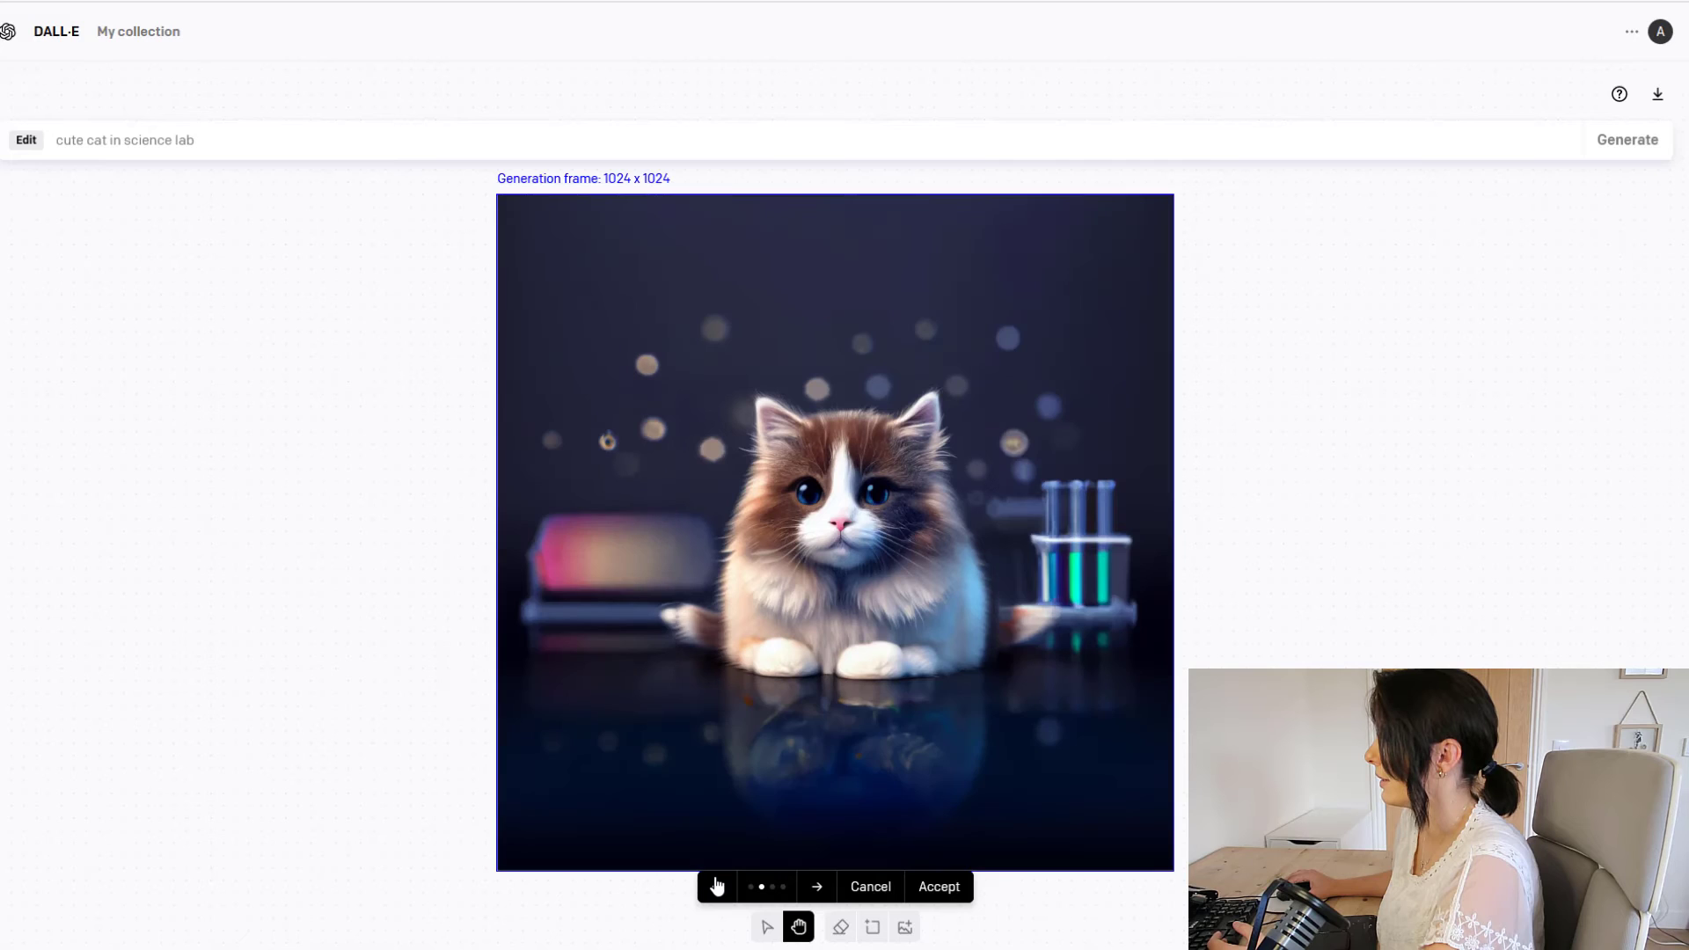
left_click(717, 886)
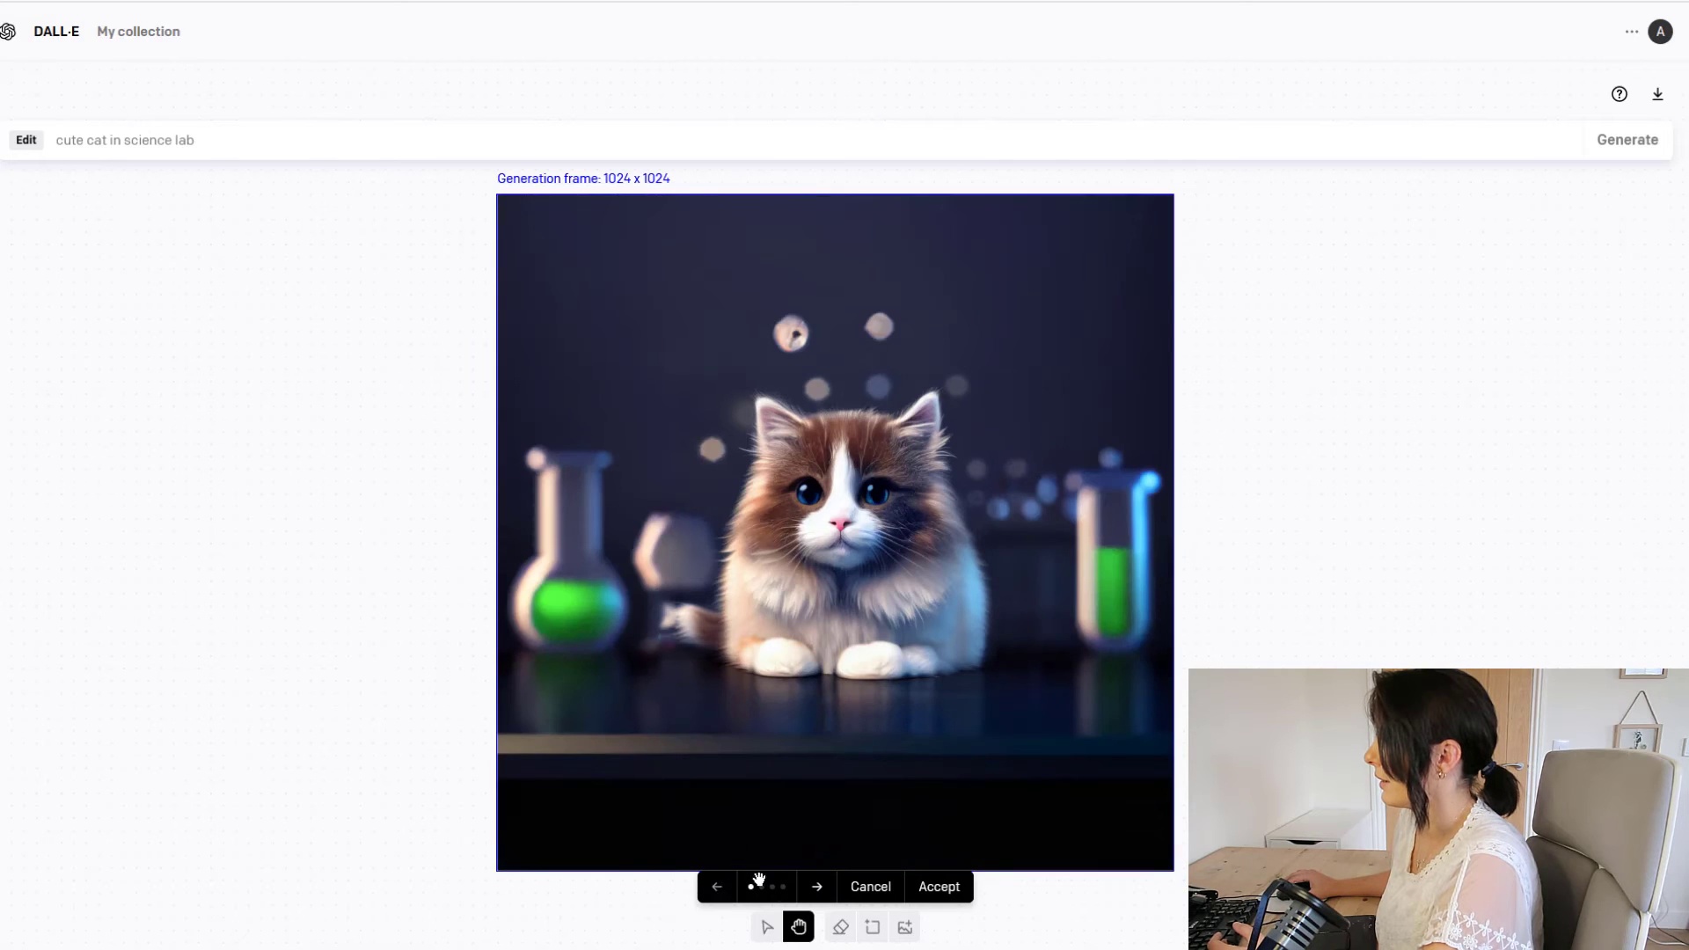
left_click(817, 887)
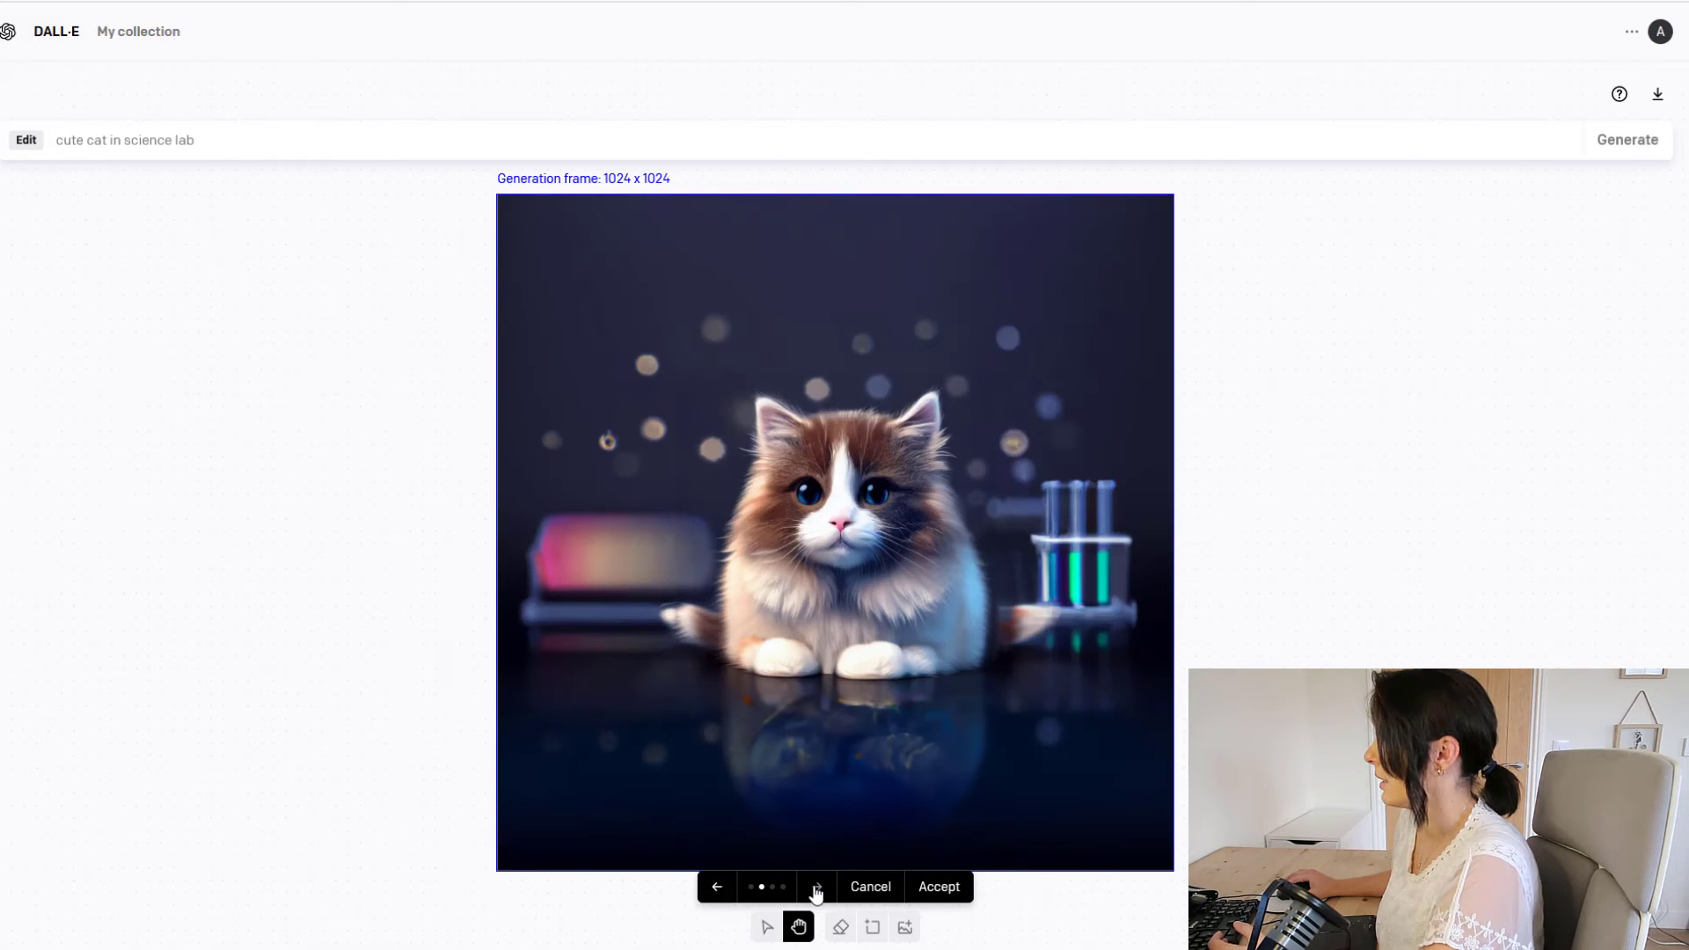
left_click(938, 887)
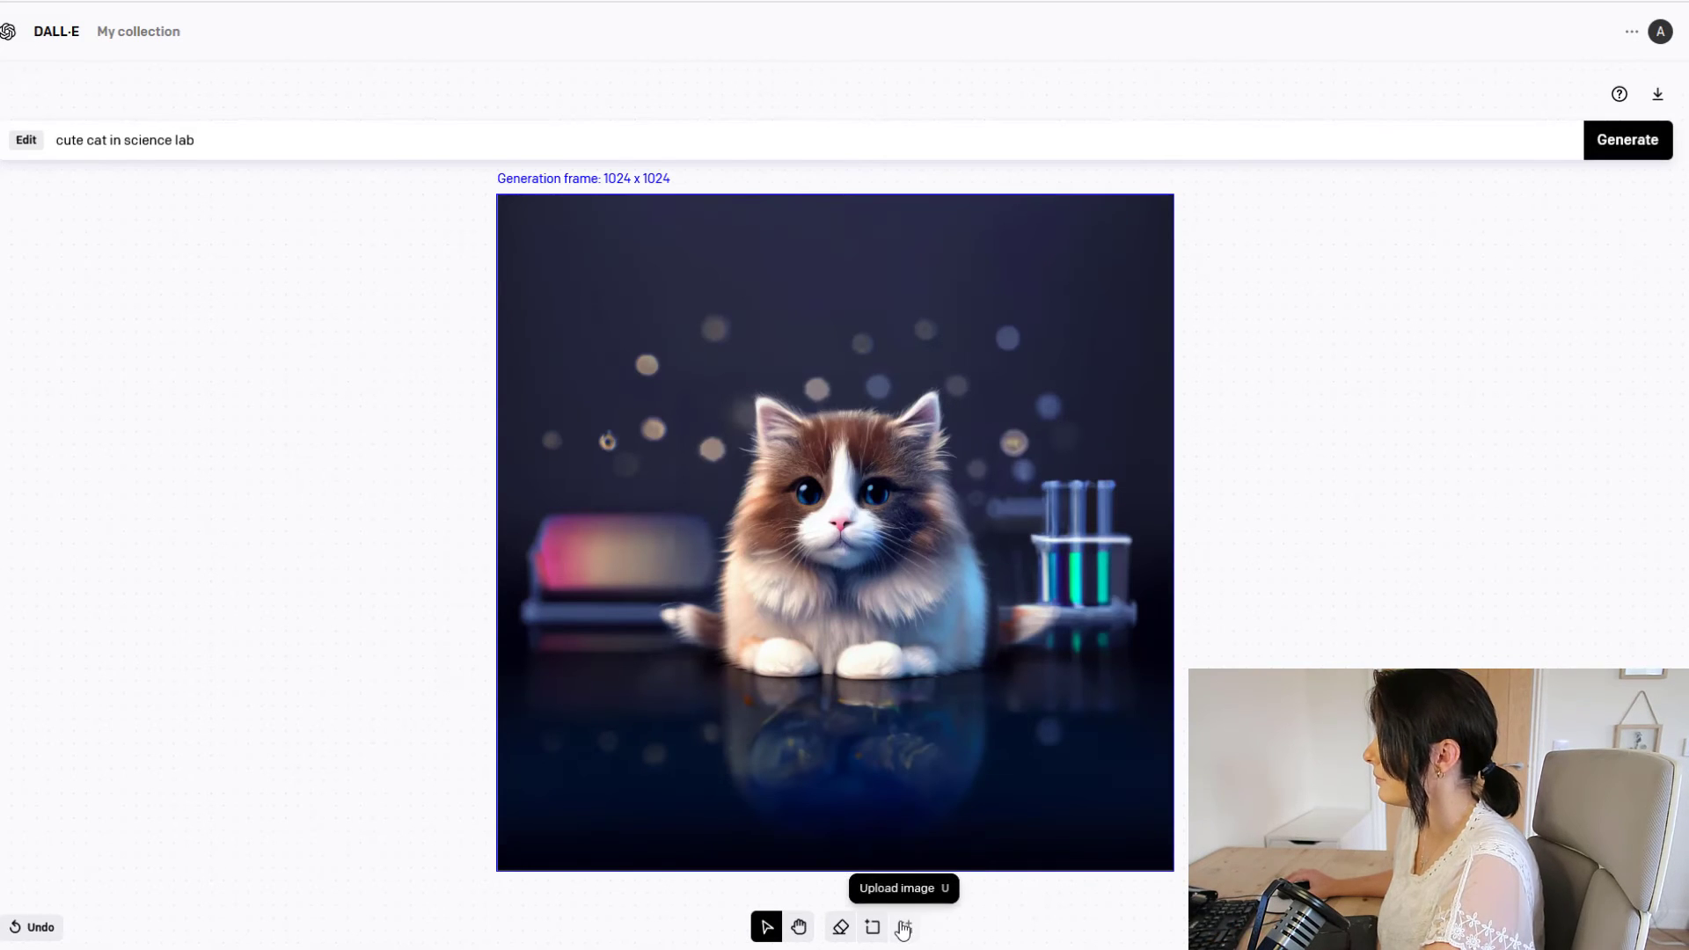
Move the frame left of the cat and generate fill with the prompt 'science lab'
left_click(873, 927)
left_click(557, 596)
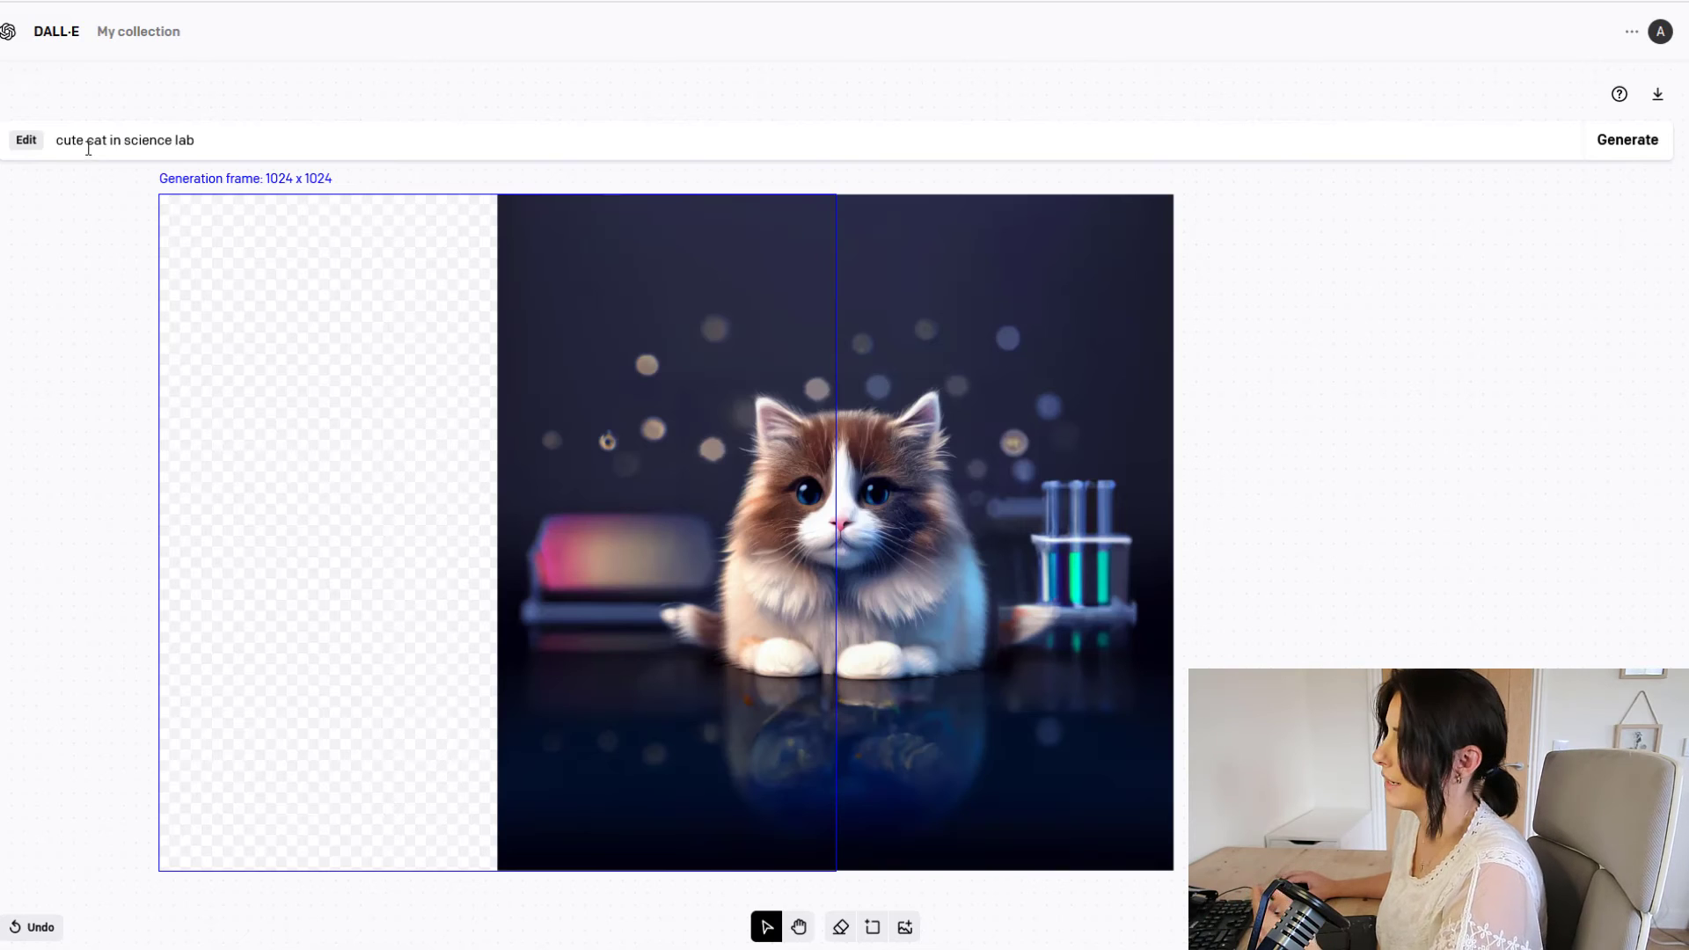
left_click_drag(128, 138, 55, 140)
key("BackSpace")
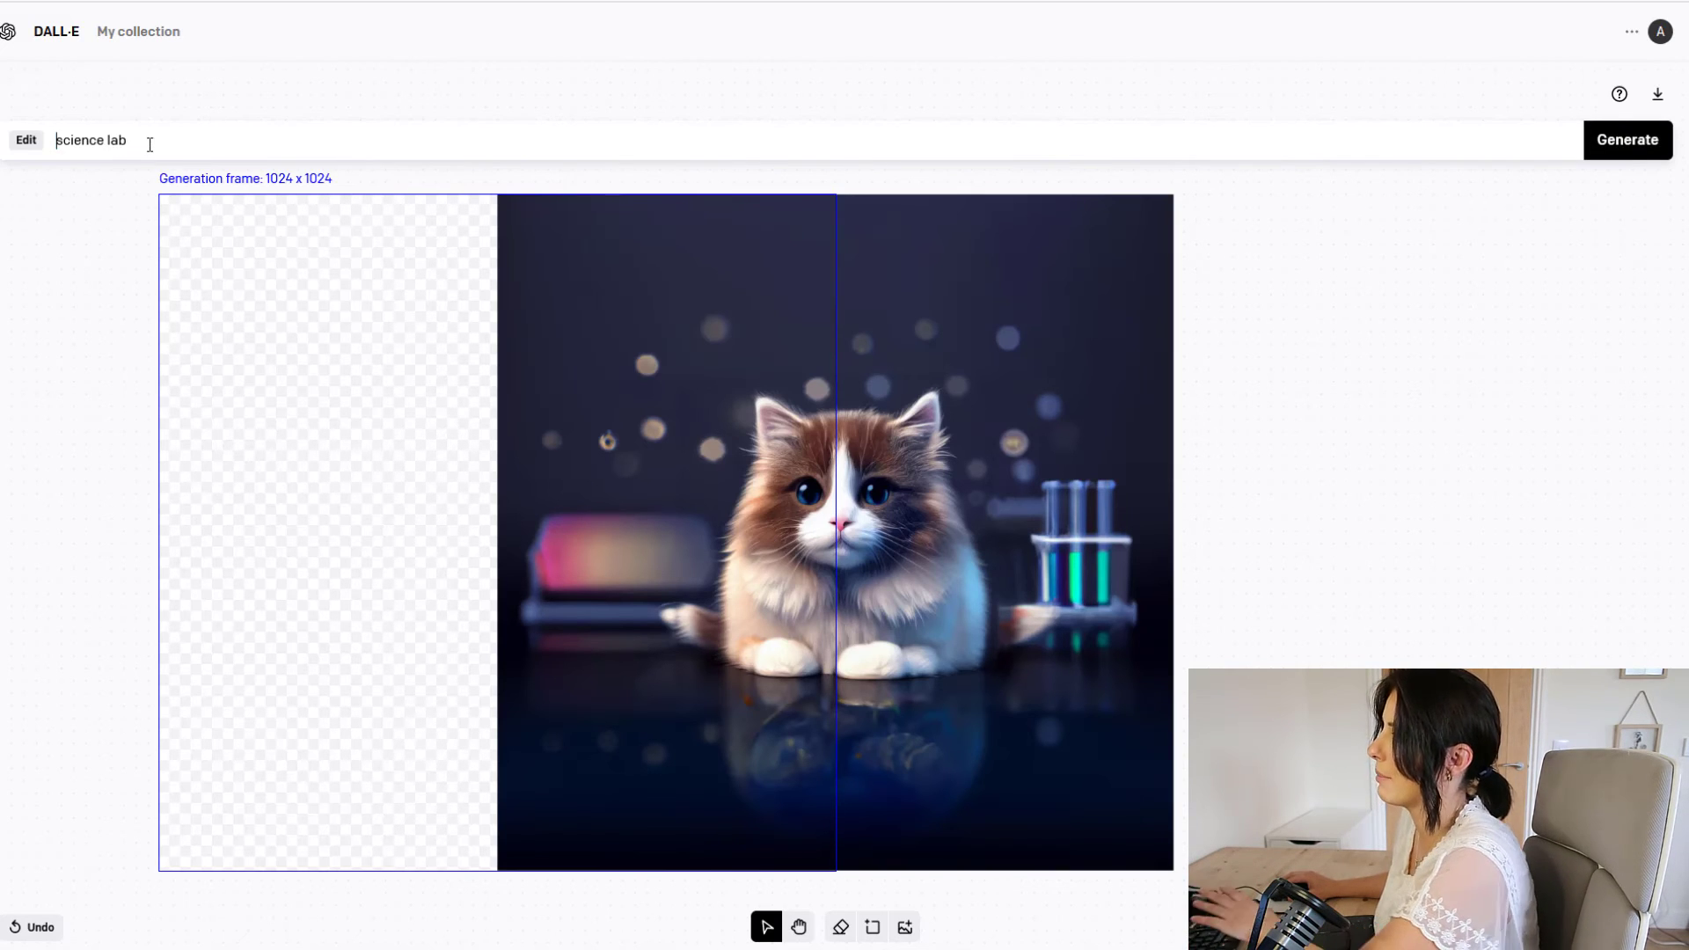
left_click(1627, 142)
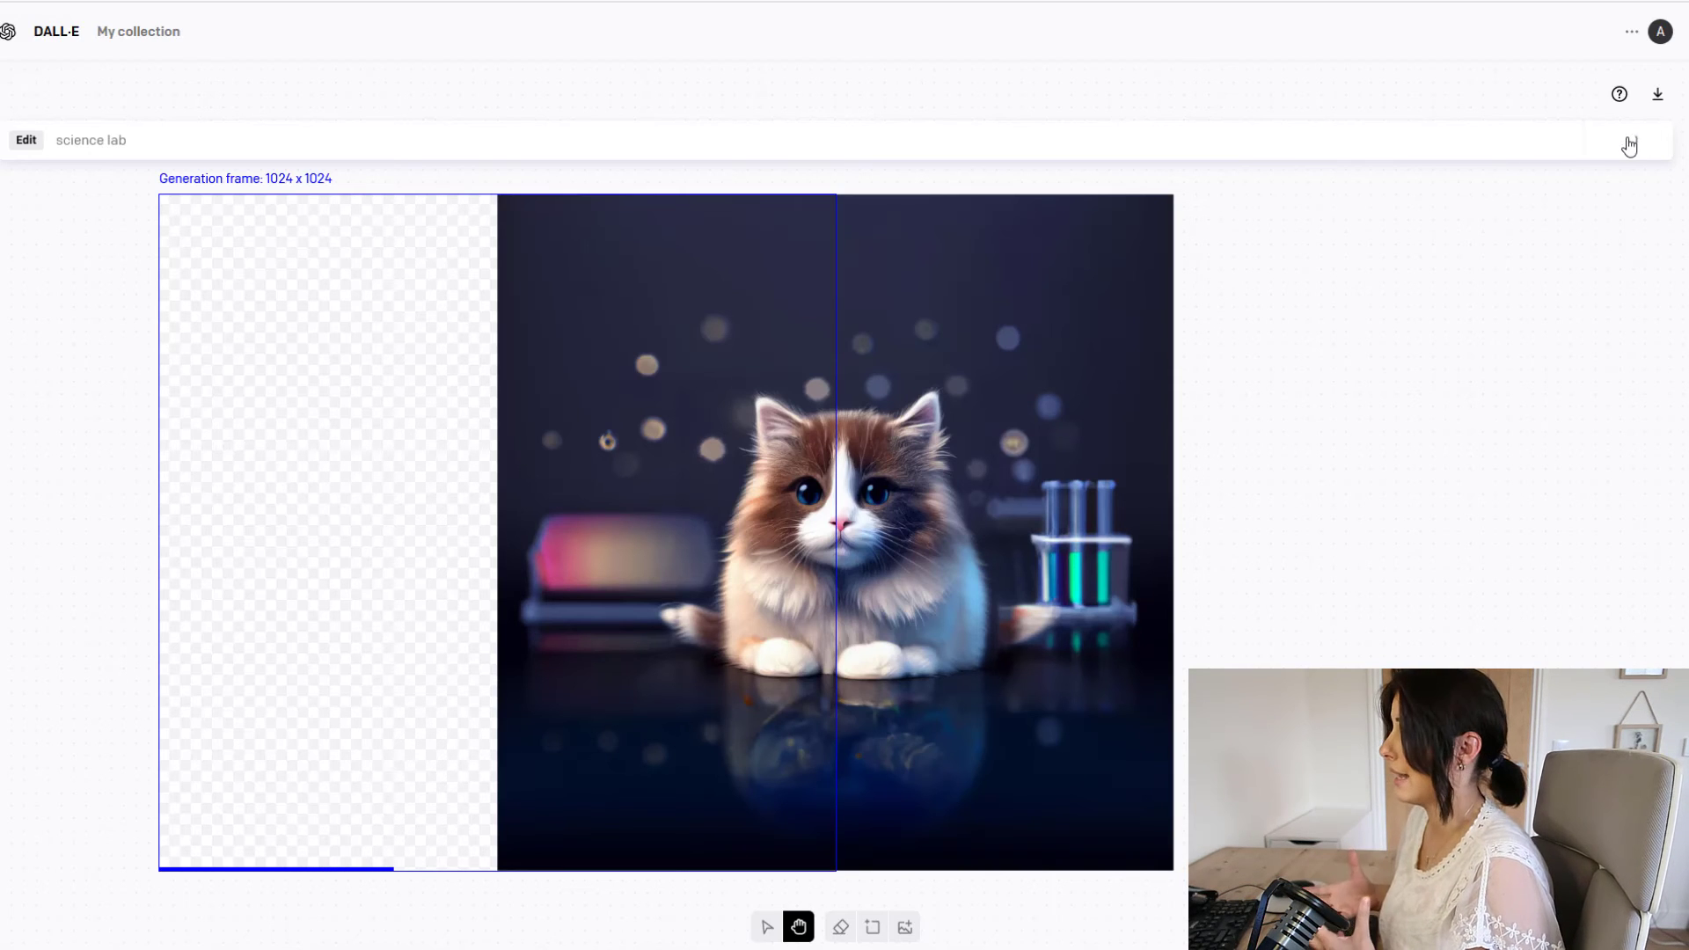
Browse the variants and accept the one with colourful test tubes and a glass flask
left_click(476, 890)
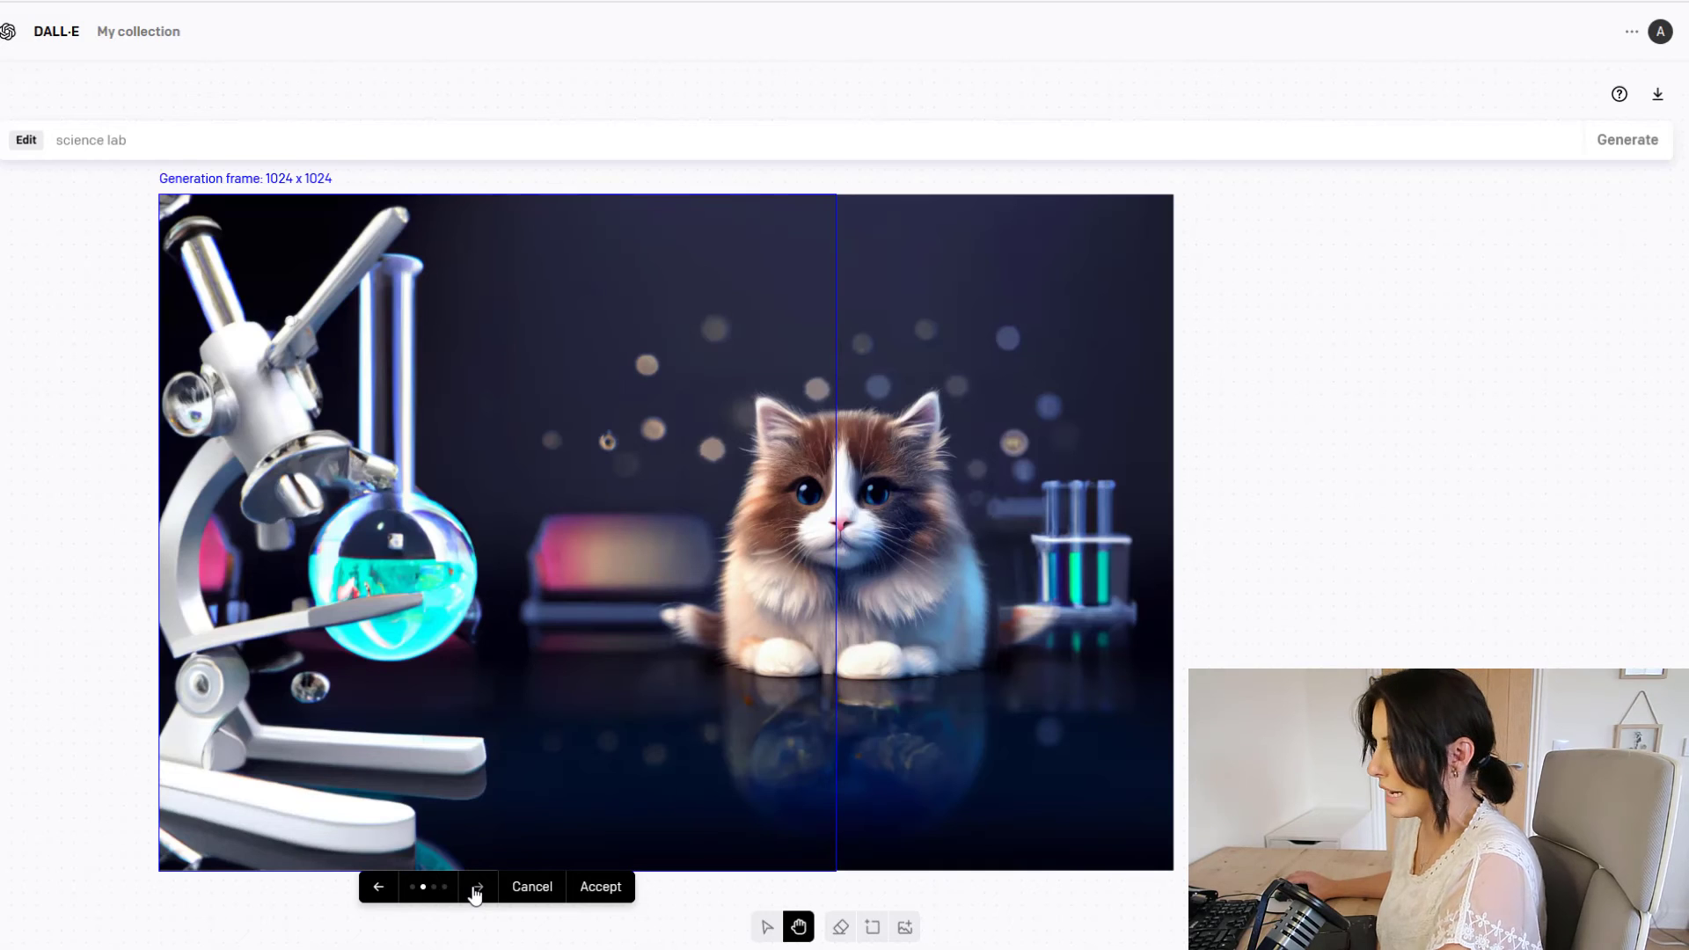
left_click(476, 890)
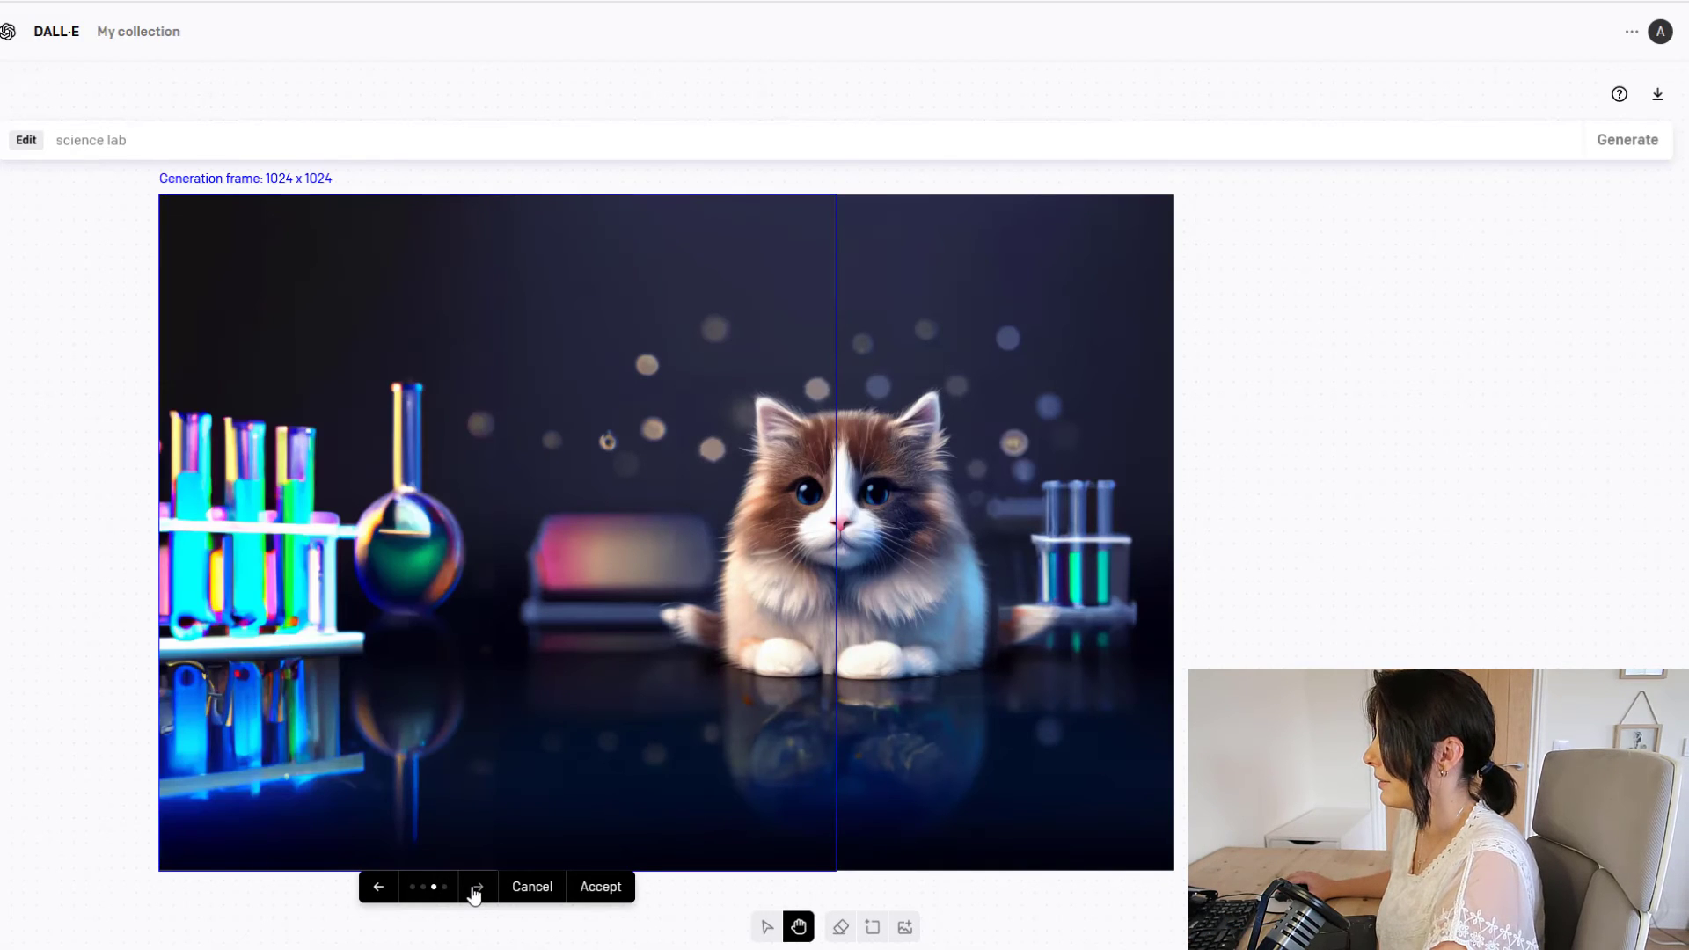
left_click(475, 889)
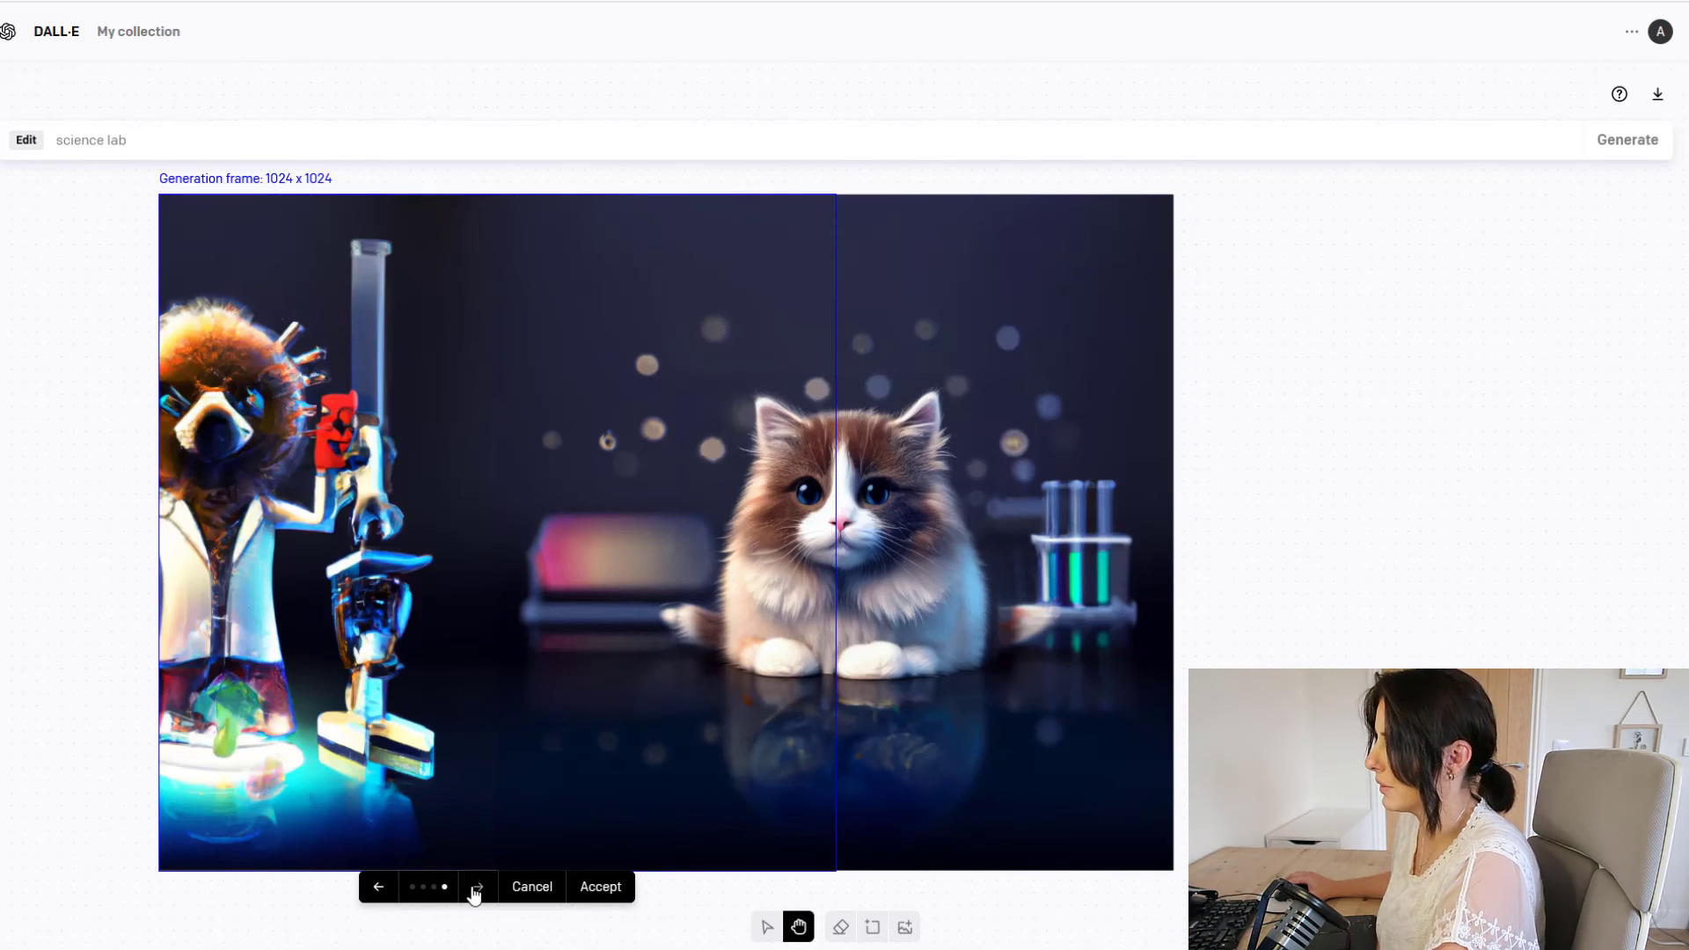
left_click(475, 889)
left_click(476, 889)
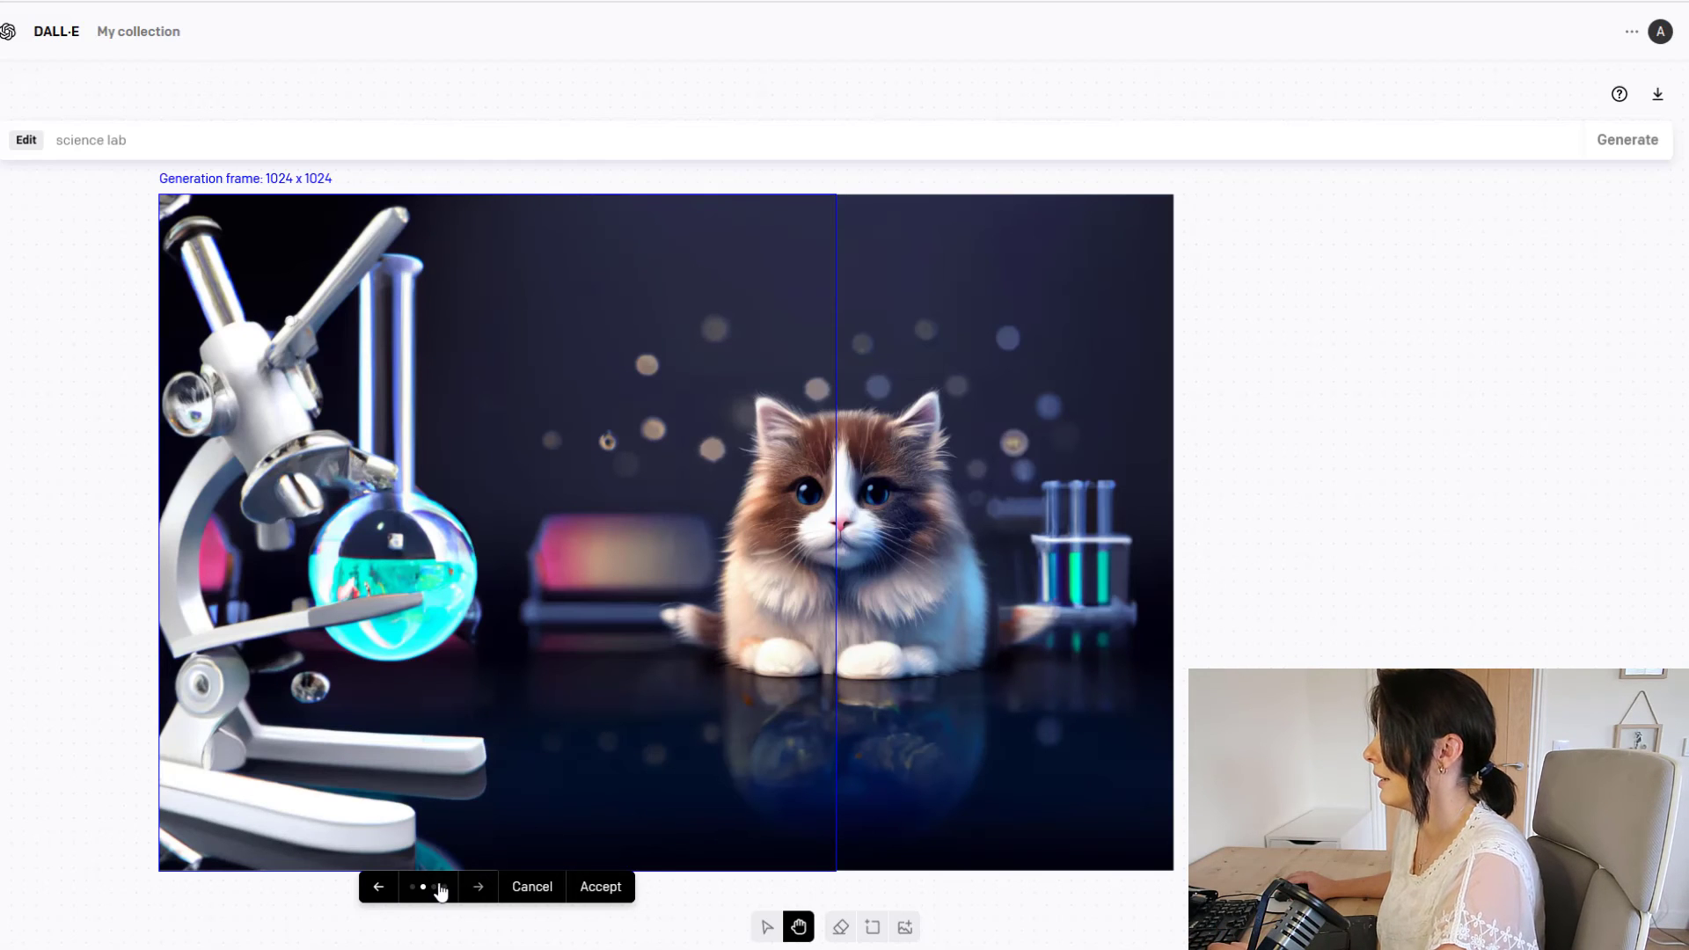
left_click(377, 888)
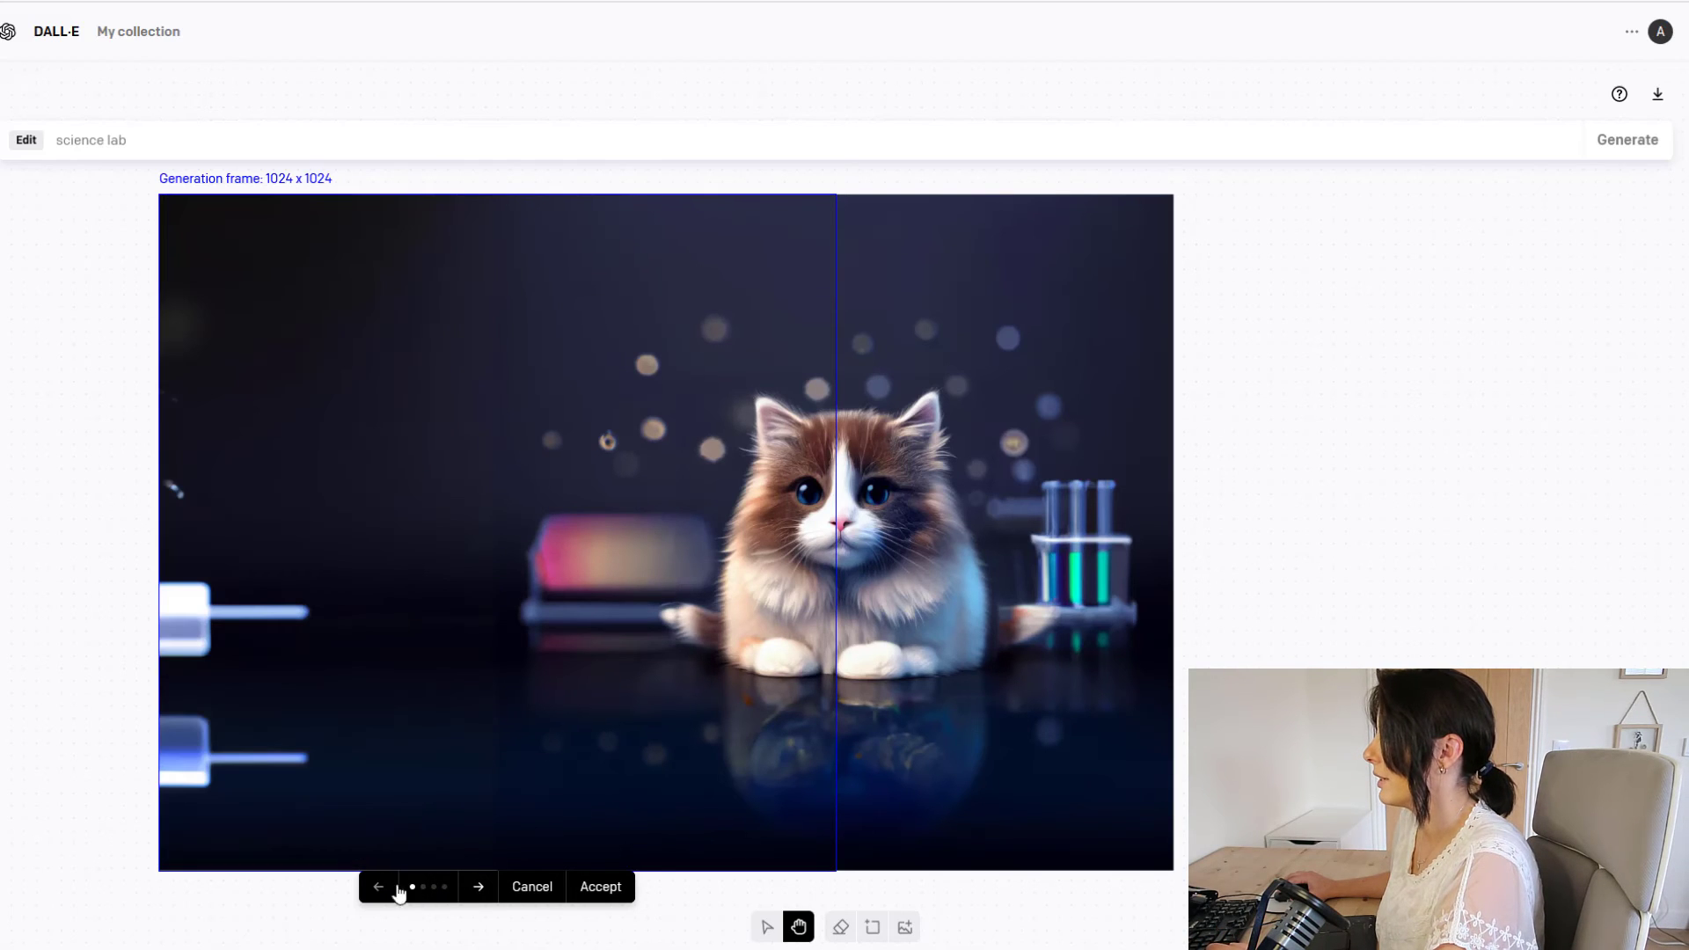
left_click(478, 889)
left_click(478, 888)
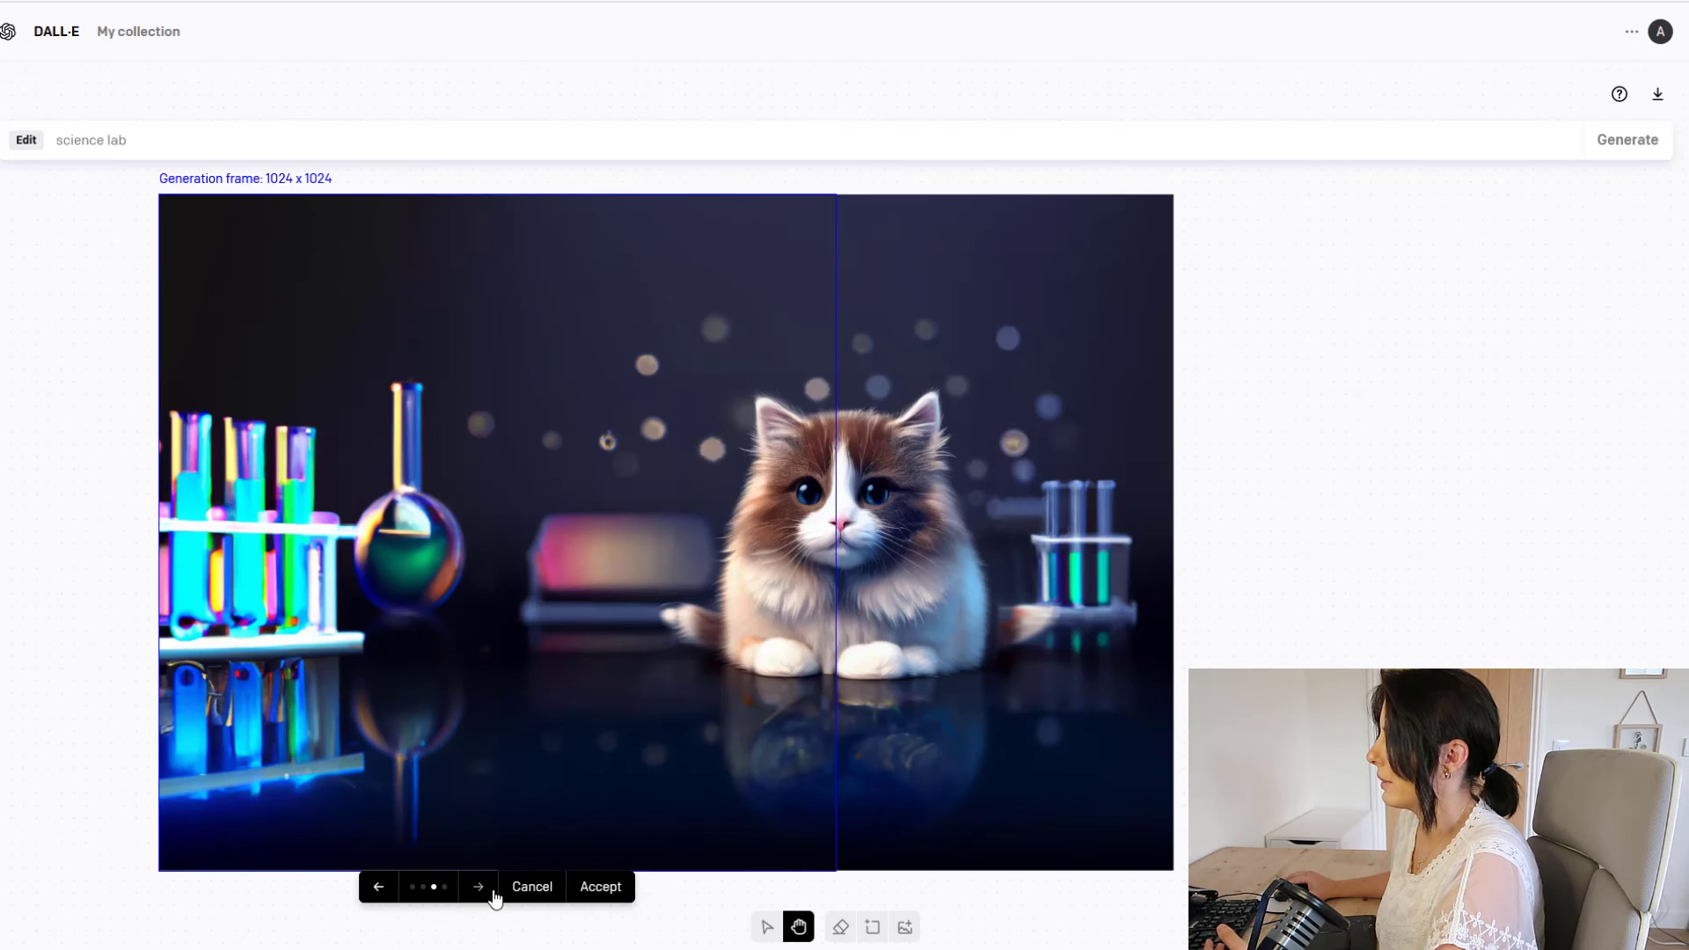
left_click(379, 886)
left_click(432, 887)
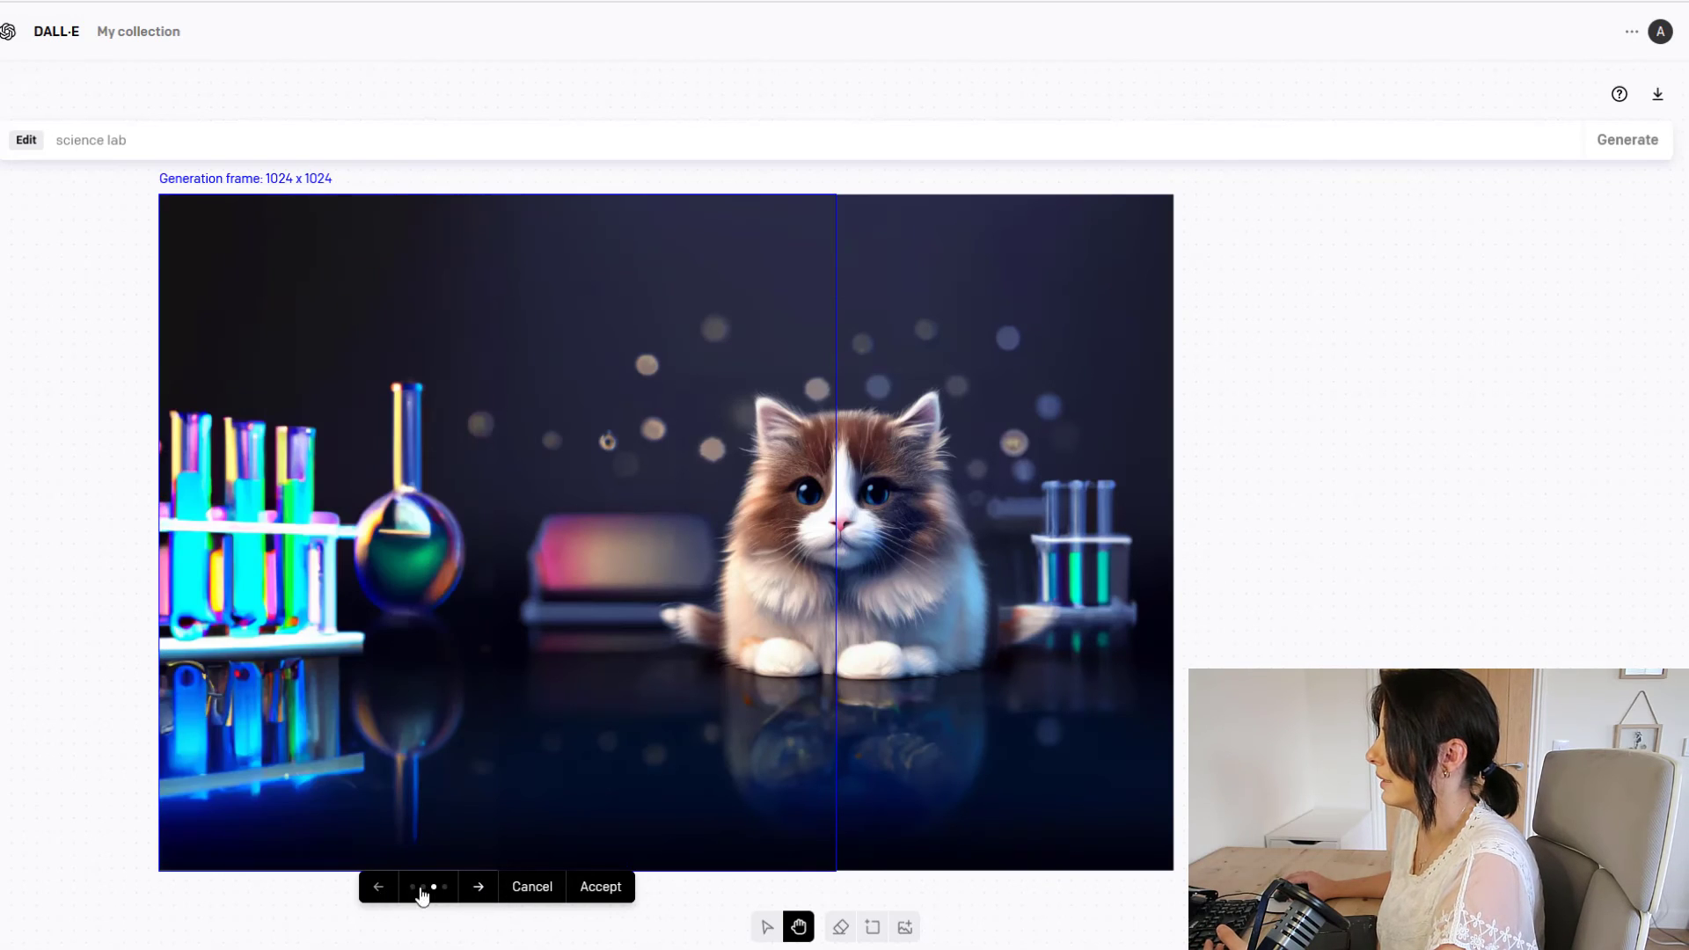
left_click(616, 890)
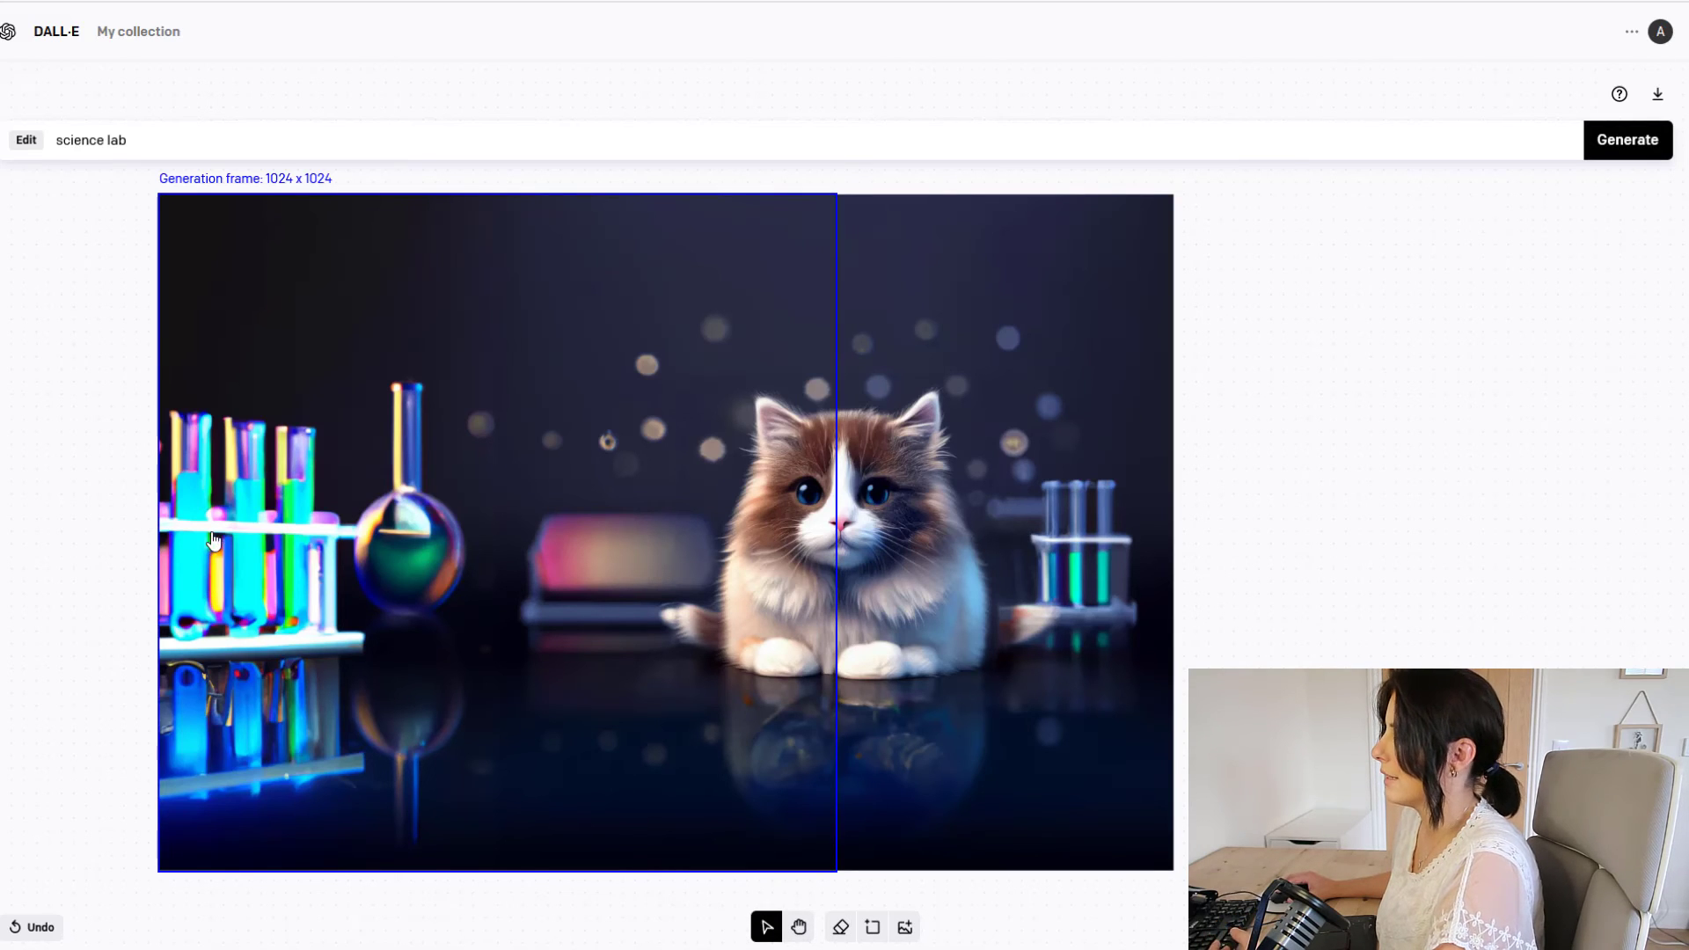
Erase the colourful test tubes on the left and regenerate that area
left_click(840, 927)
mouse_move(226, 358)
left_mouse_down()
mouse_move(186, 451)
mouse_move(231, 459)
mouse_move(284, 435)
mouse_move(319, 588)
mouse_move(314, 523)
mouse_move(278, 597)
mouse_move(334, 771)
mouse_move(296, 698)
mouse_move(304, 644)
mouse_move(325, 629)
mouse_move(213, 700)
mouse_move(309, 776)
mouse_move(176, 771)
mouse_move(196, 521)
mouse_move(223, 493)
mouse_move(204, 622)
mouse_move(235, 536)
mouse_move(192, 424)
left_mouse_up()
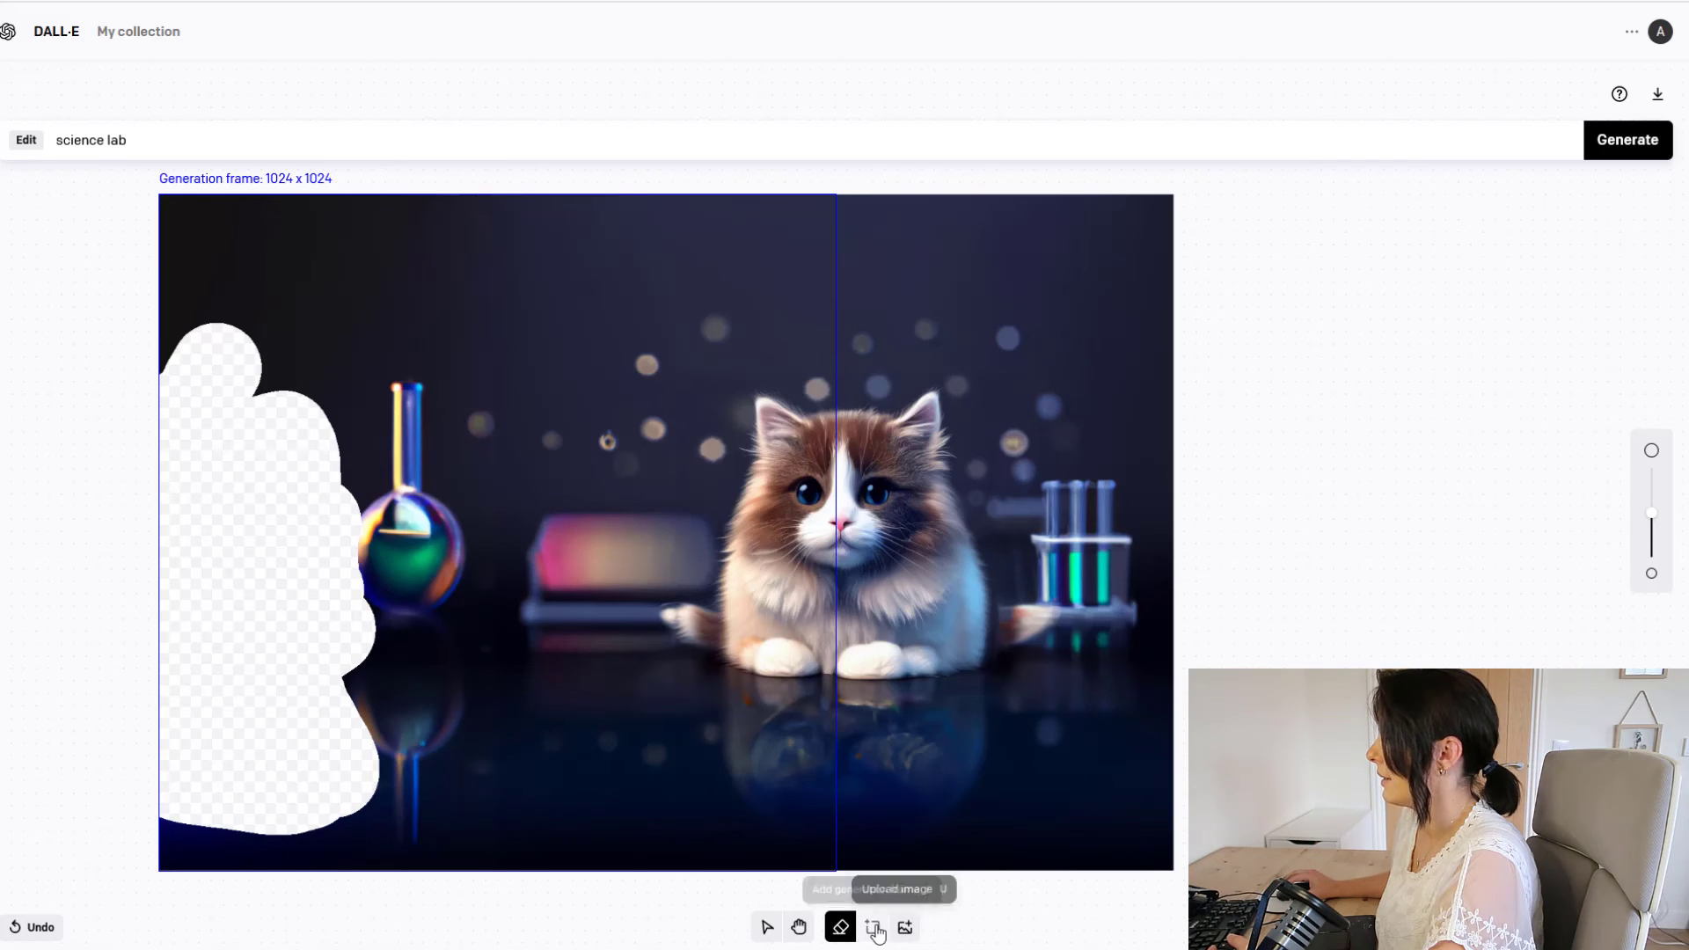
left_click(1613, 141)
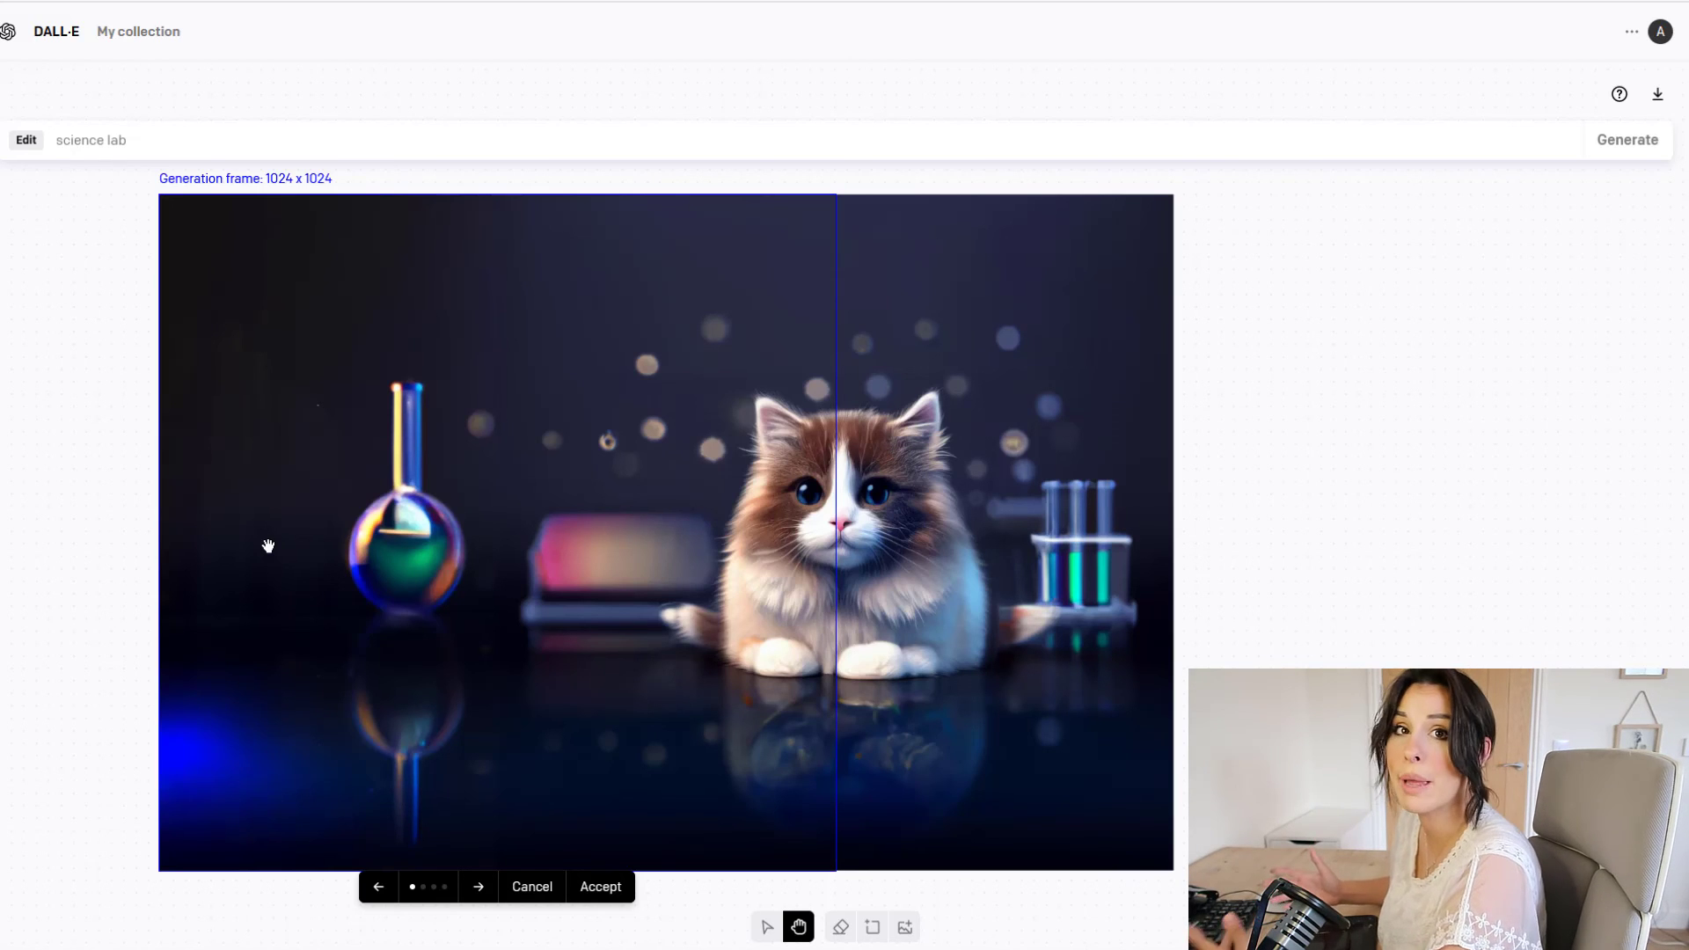
Cycle through the four new variants back to the blue-glow one
left_click(478, 890)
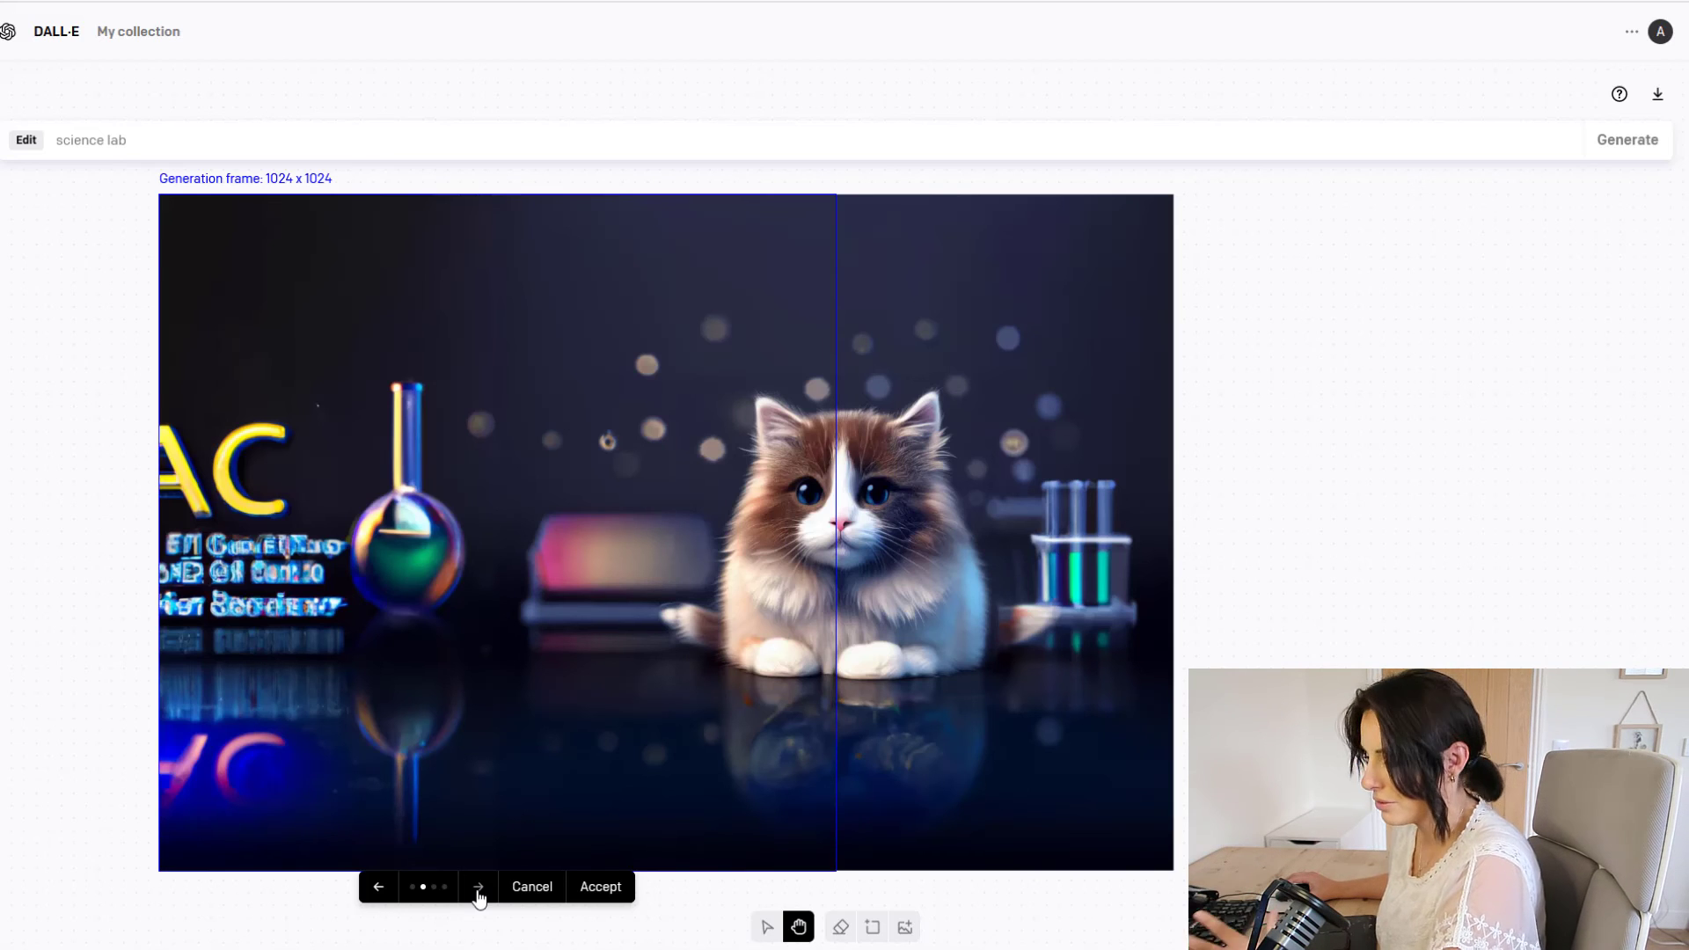
left_click(479, 890)
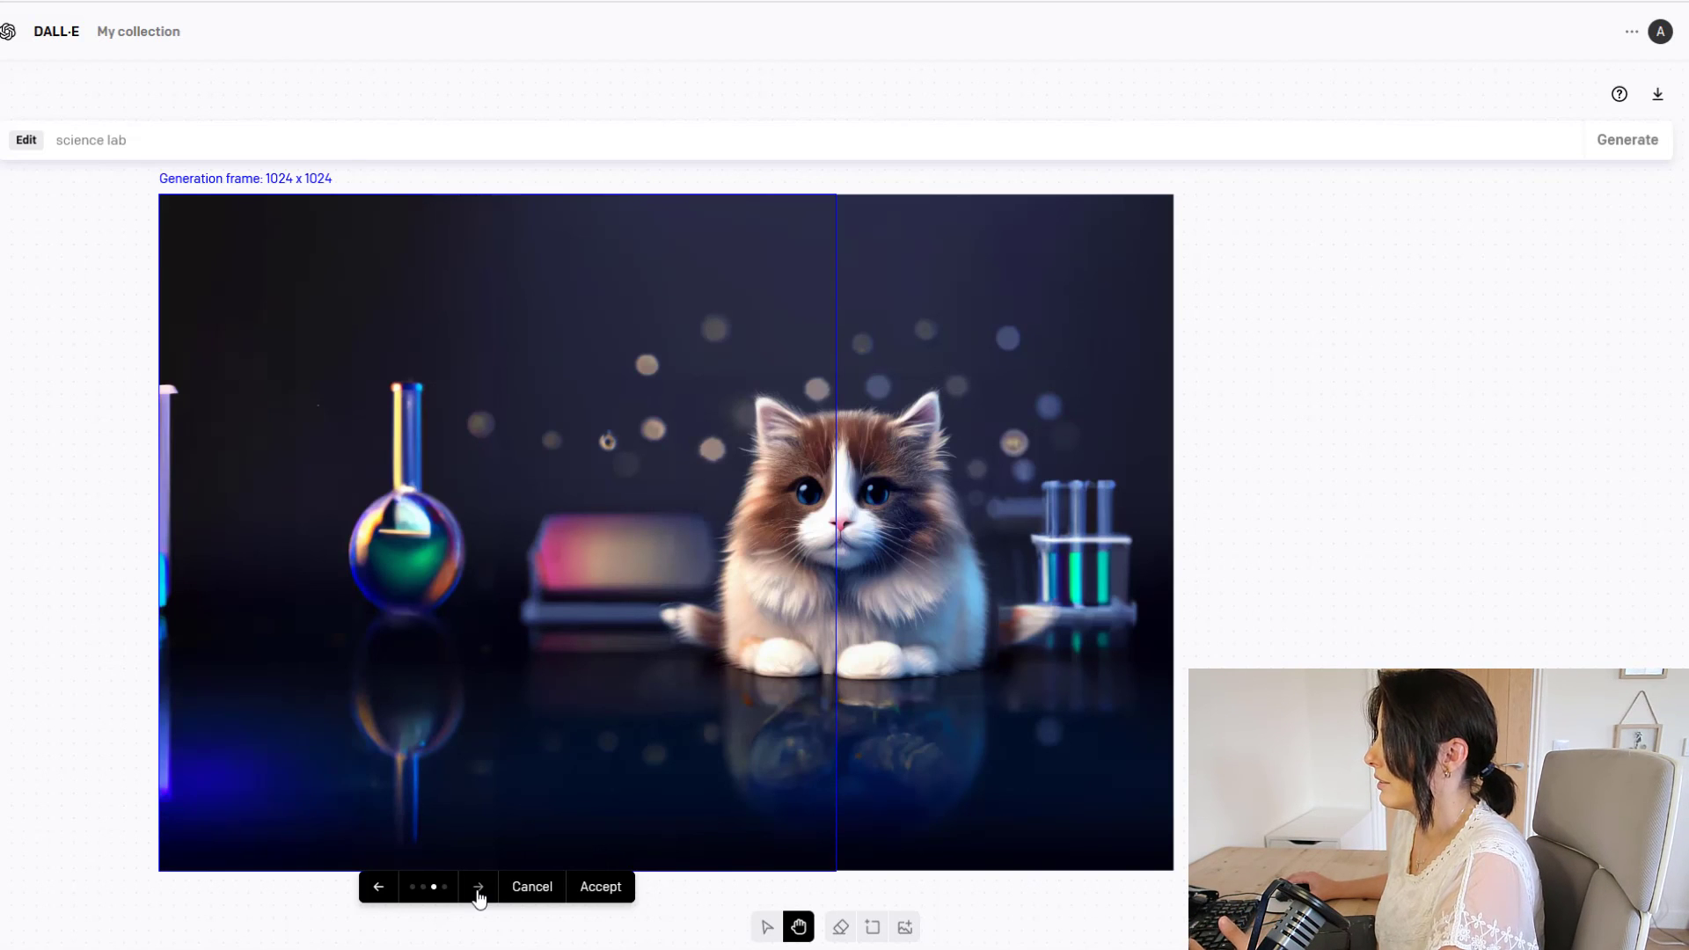
left_click(480, 889)
left_click(480, 890)
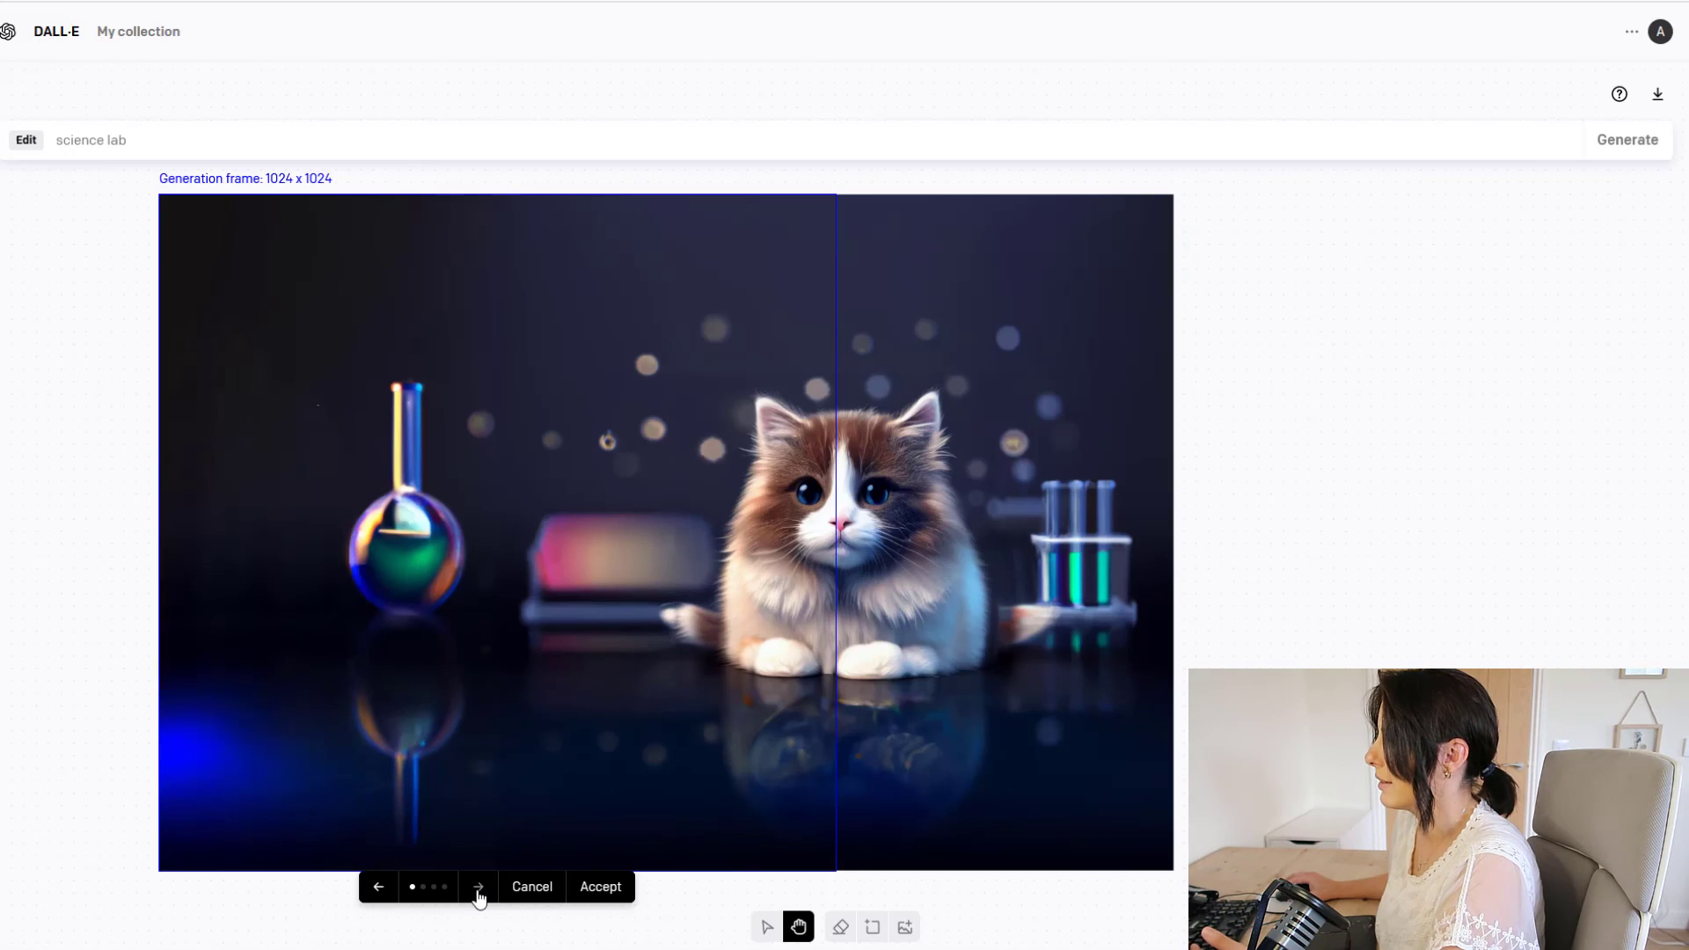
left_click(479, 890)
left_click(379, 888)
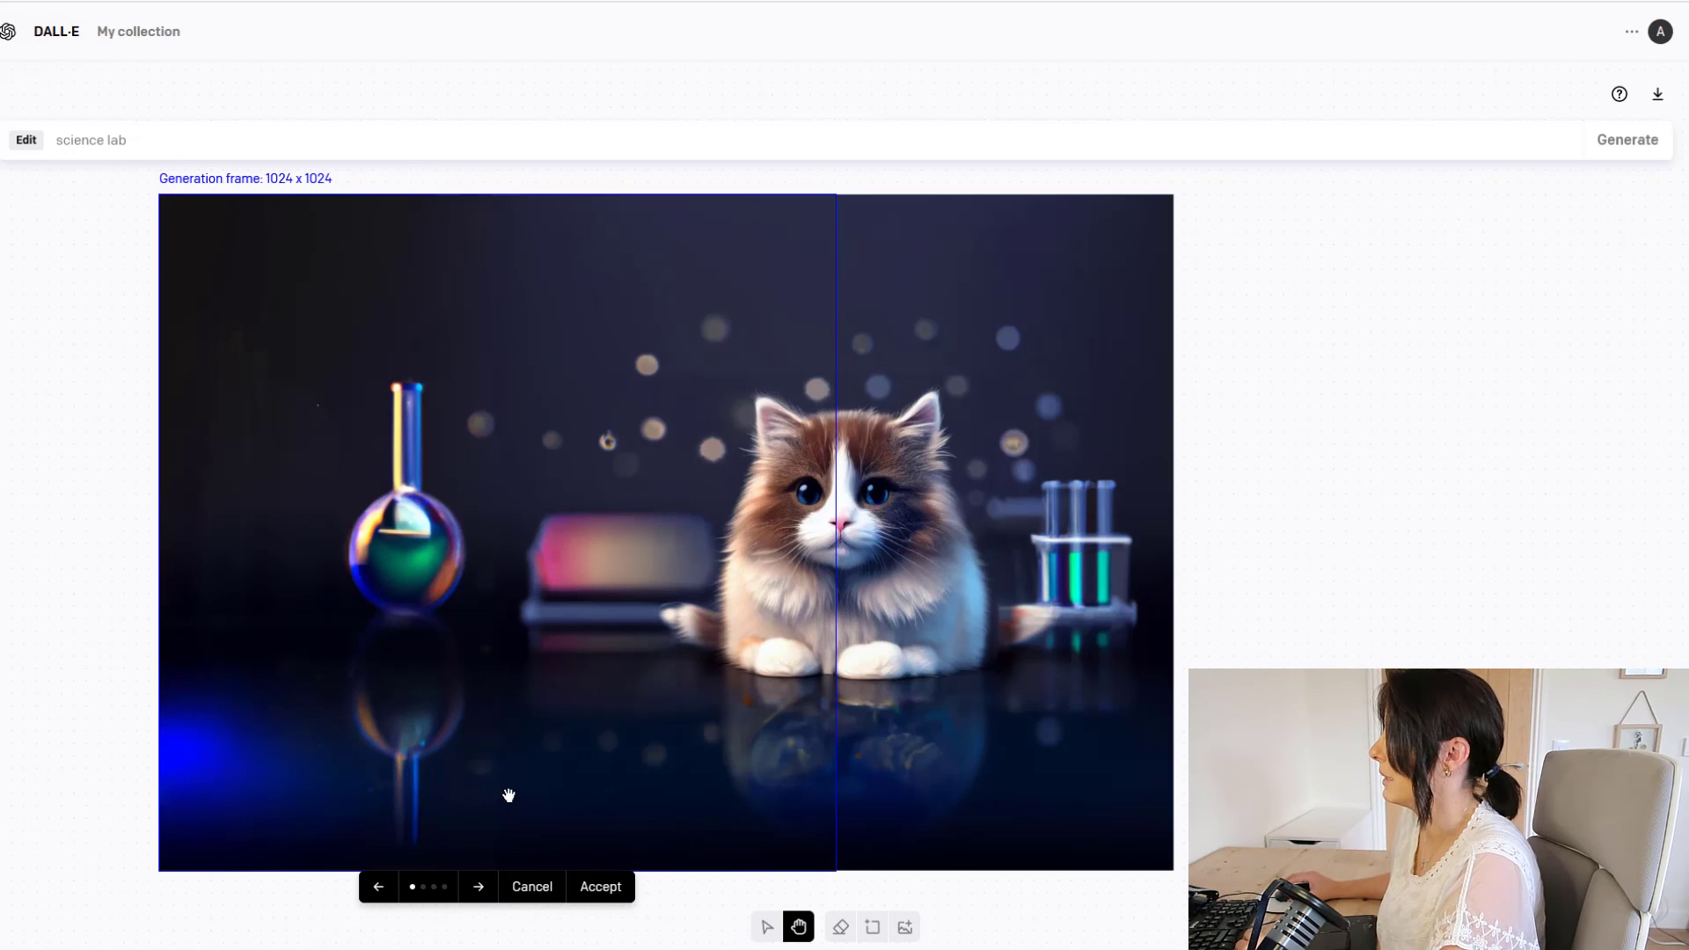
Accept the blue-glow fill, download the PNG, and overlap the frame with the right edge
left_click(615, 888)
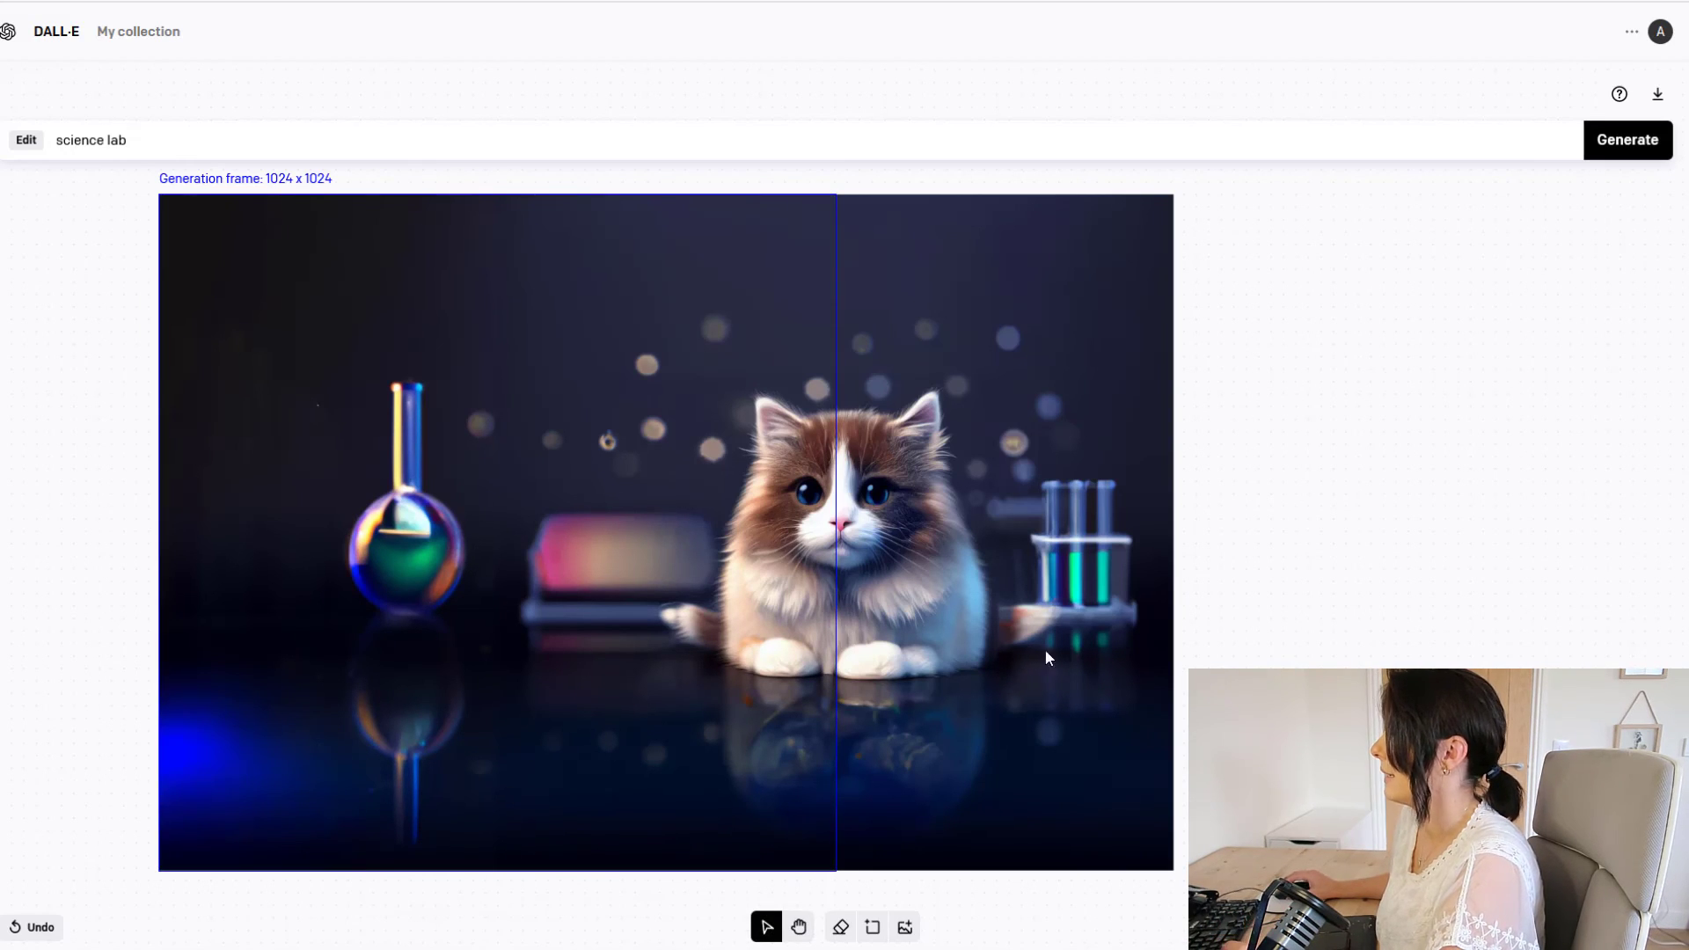
left_click_drag(712, 671, 1304, 637)
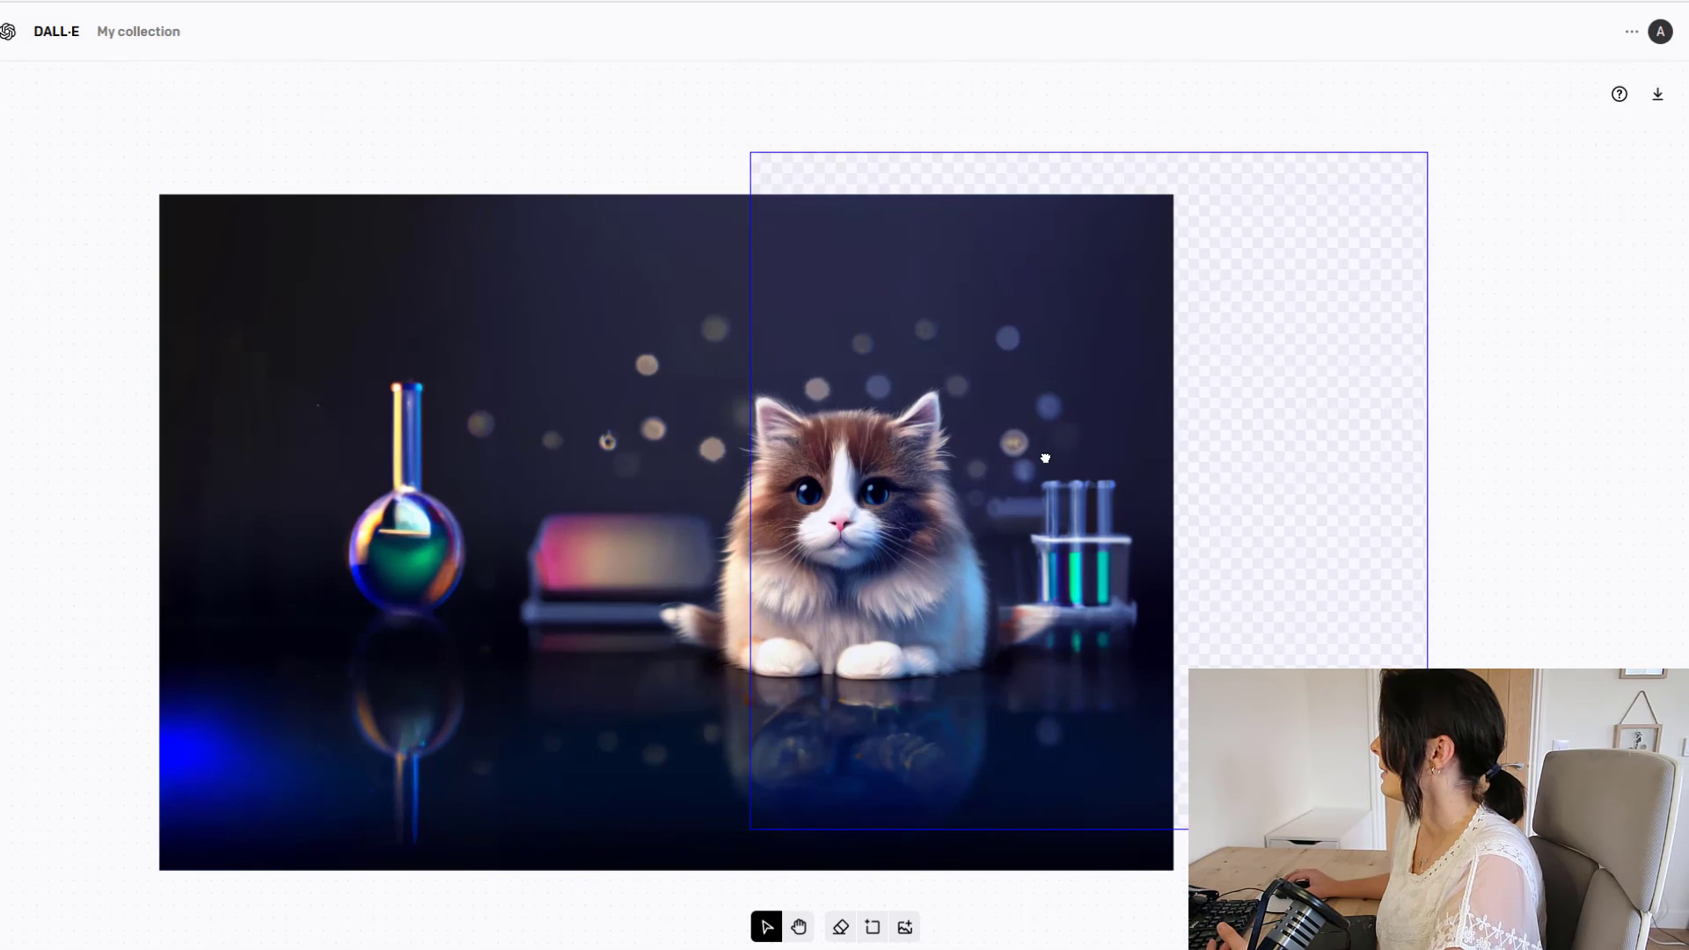
left_click(1657, 99)
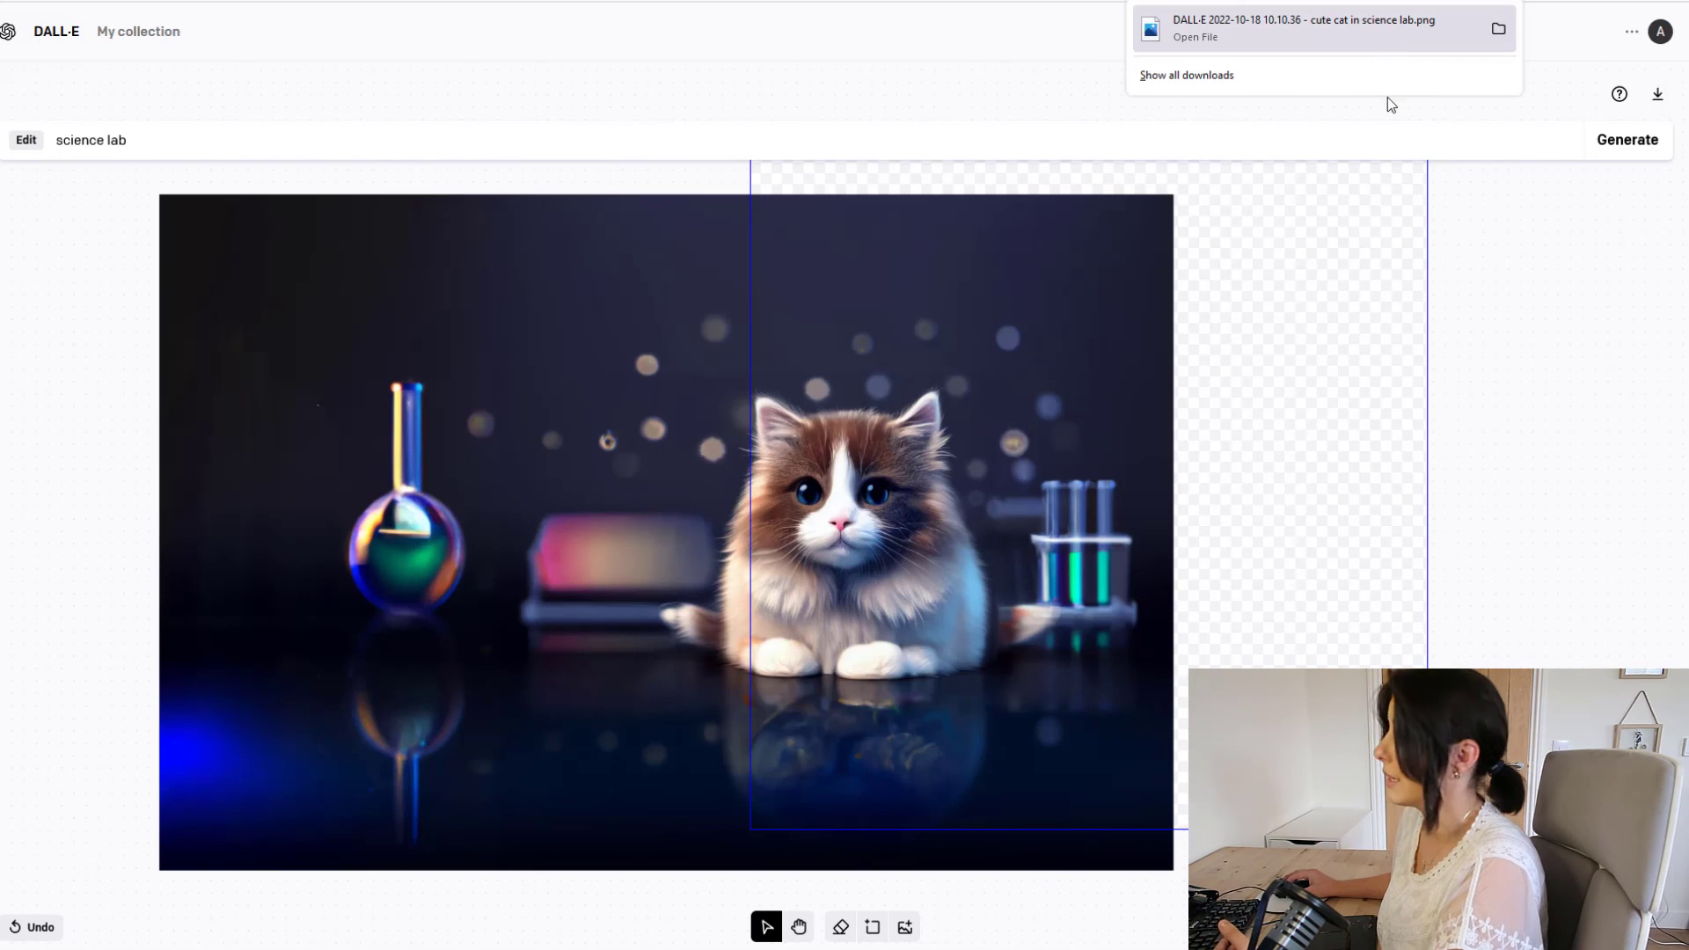
left_click_drag(1198, 429, 1438, 526)
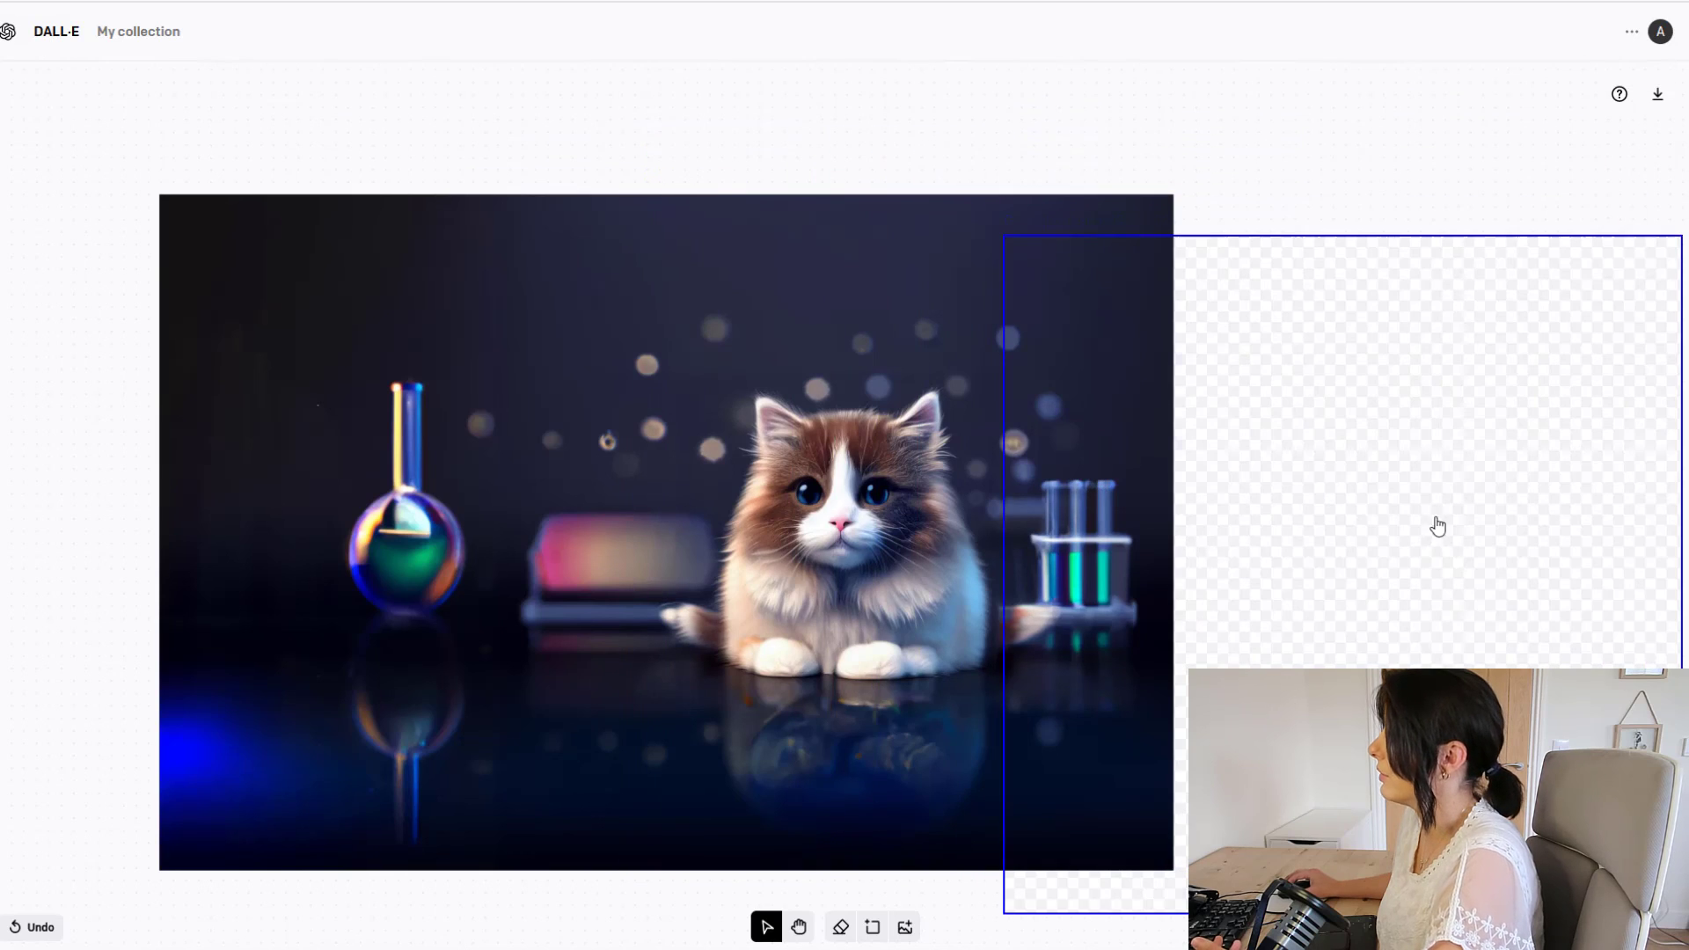
left_click_drag(1158, 572, 1254, 536)
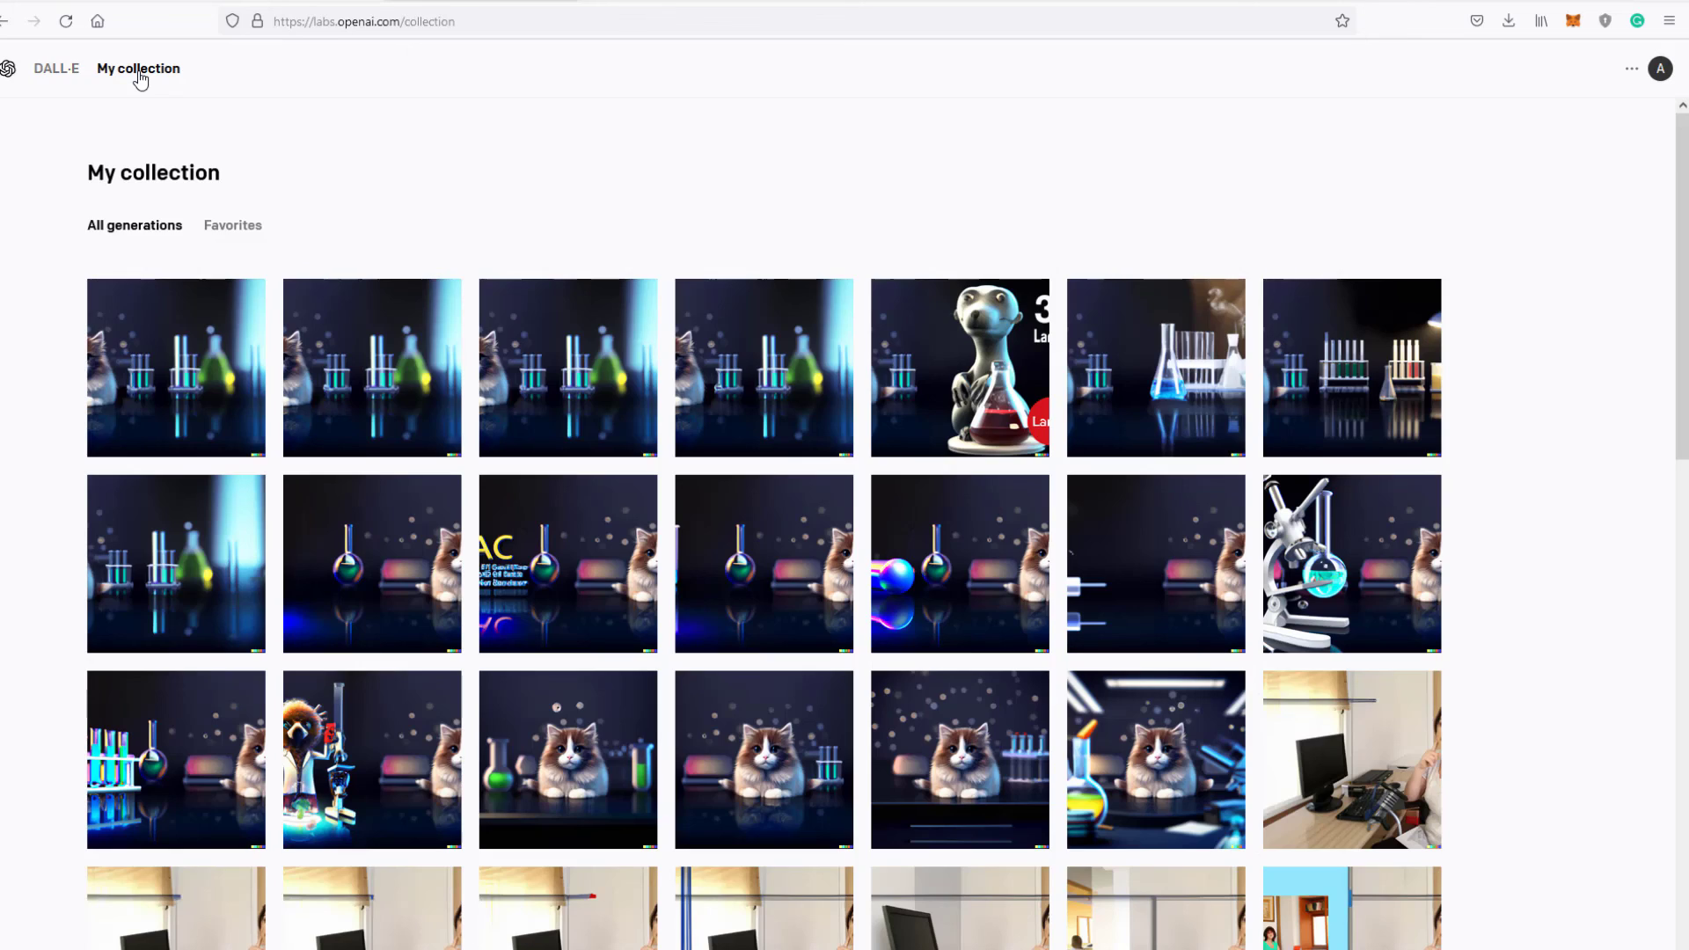
scroll(271, 218, "down", 3)
scroll(270, 218, "down", 5)
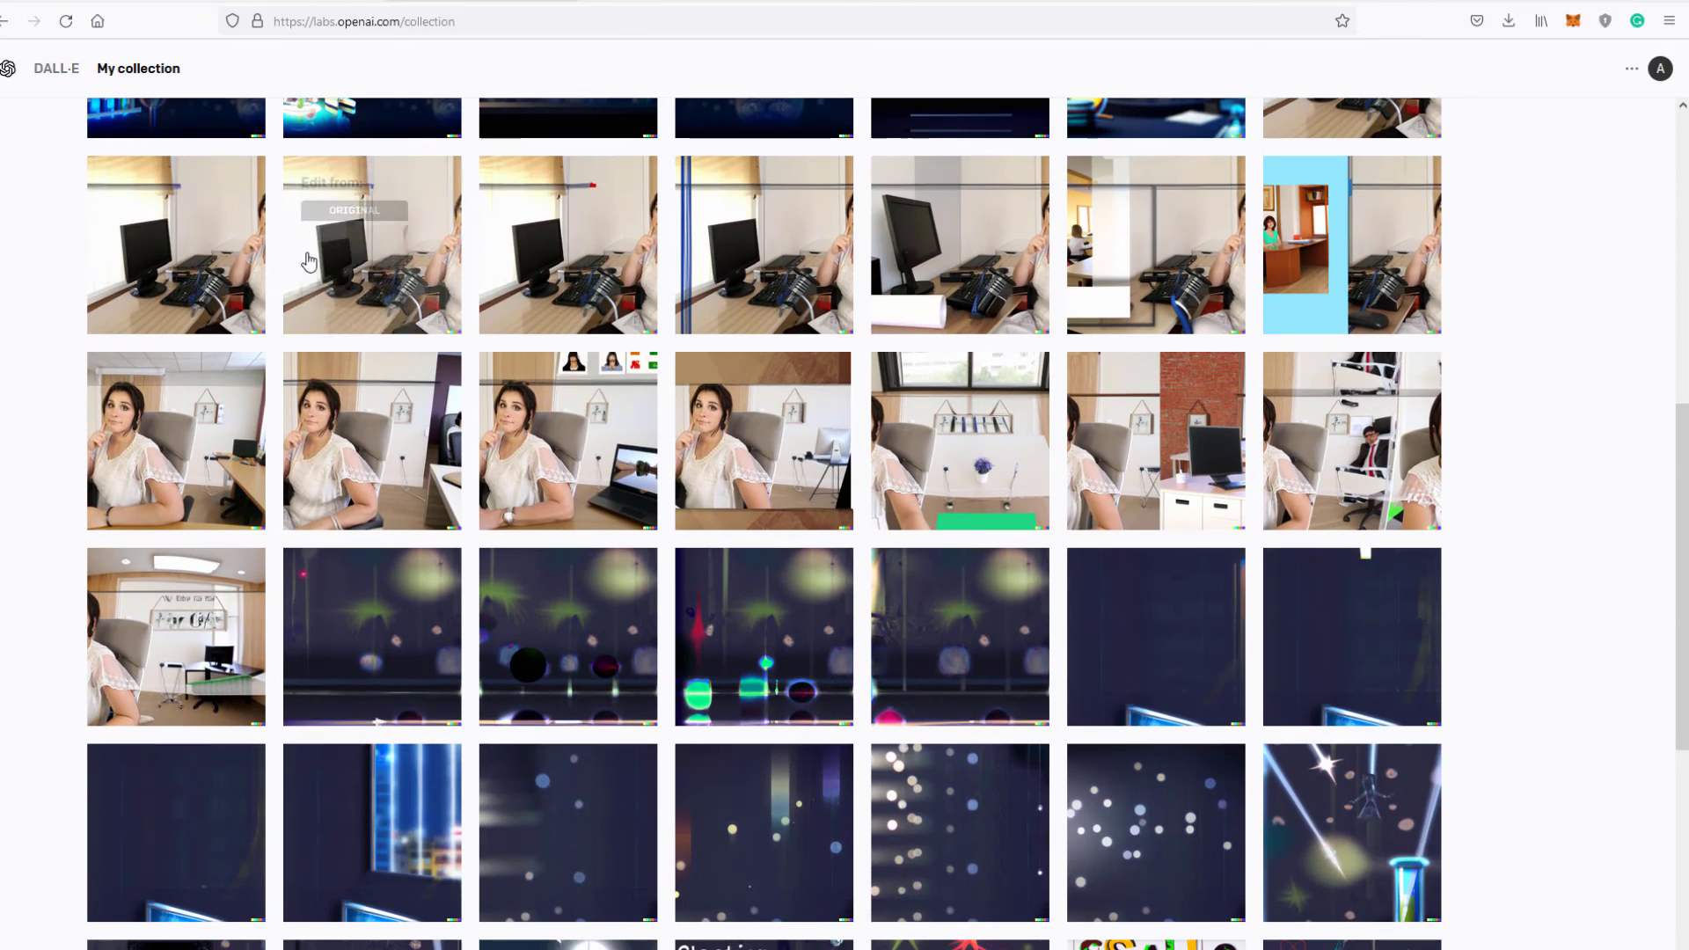
mouse_move(400, 415)
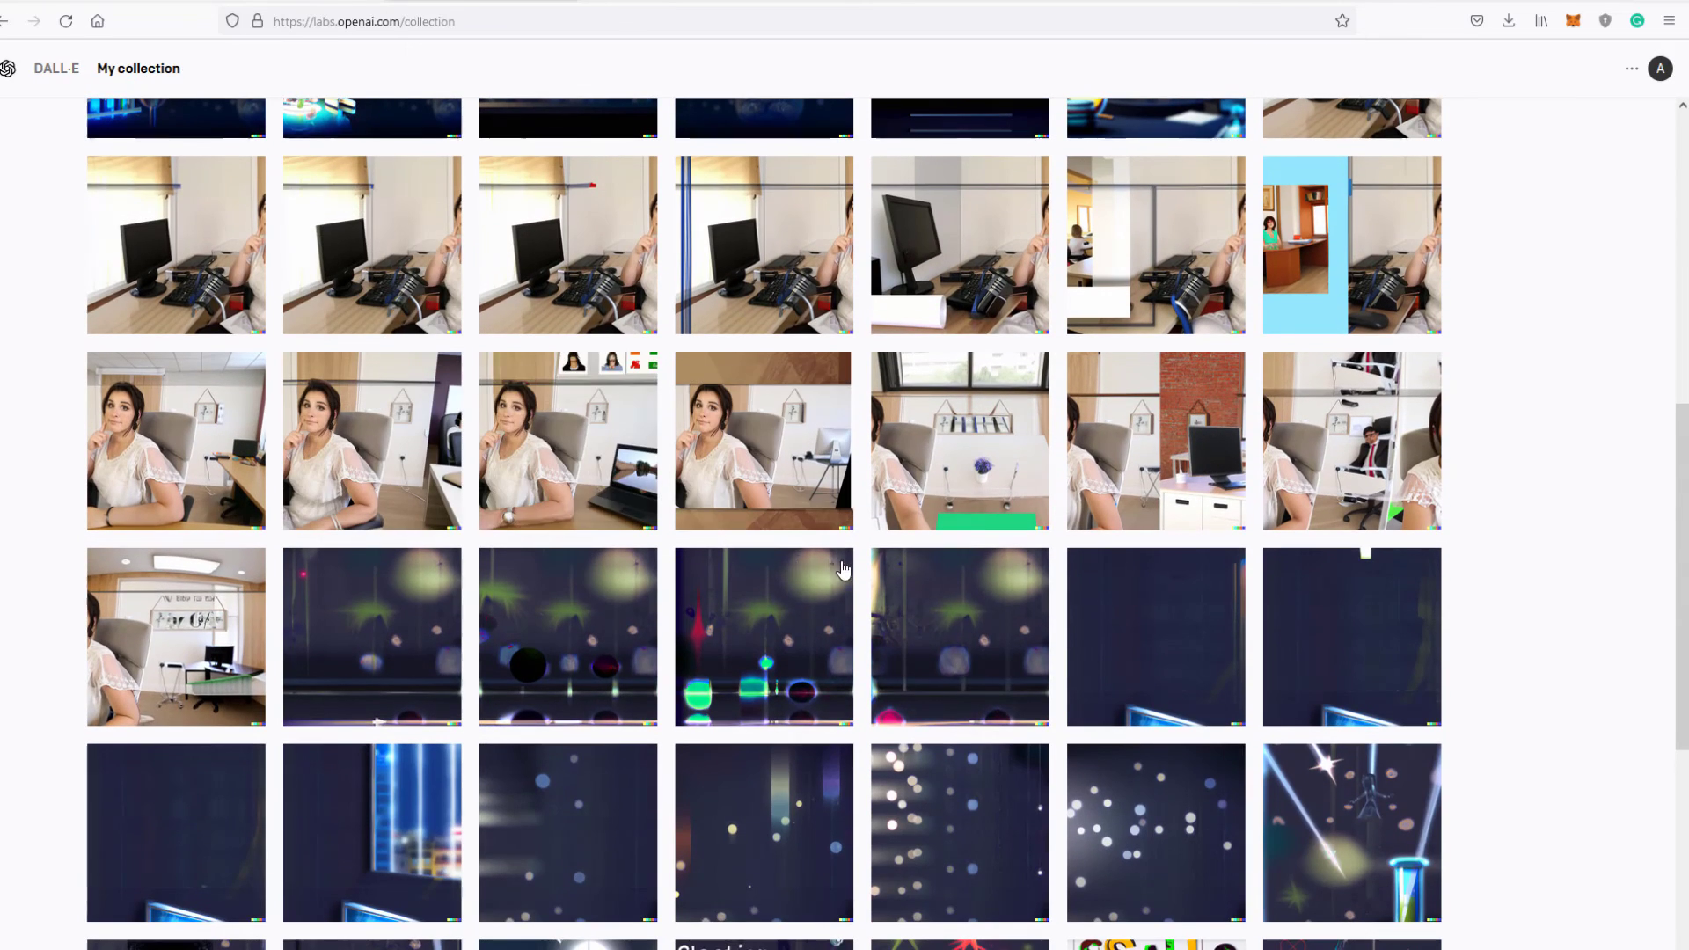